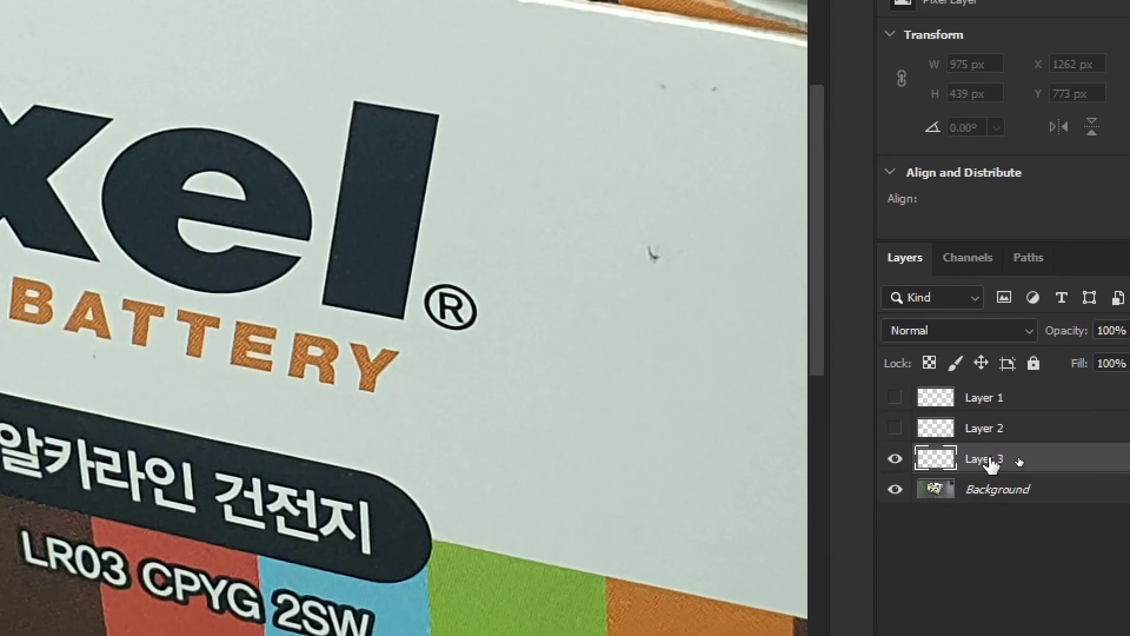
Name the empty layer above the Background 'brush'
double_click(1020, 458)
type("brus")
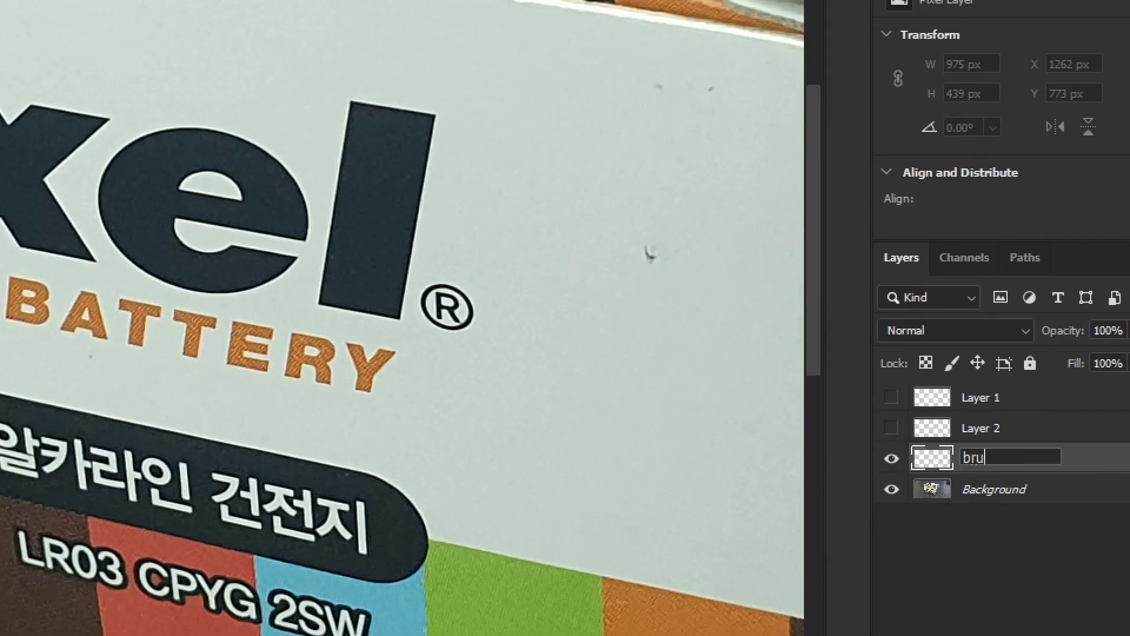
type("h")
key("Return")
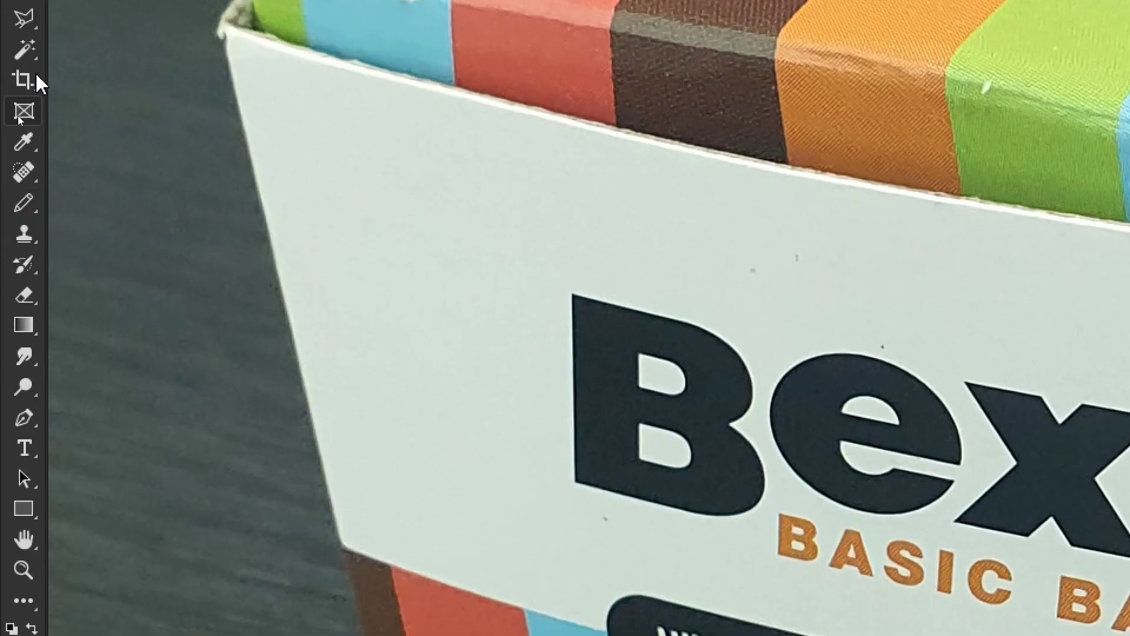
Select the Brush Tool with the General Brushes Soft Round preset, 0% hardness
right_click(32, 206)
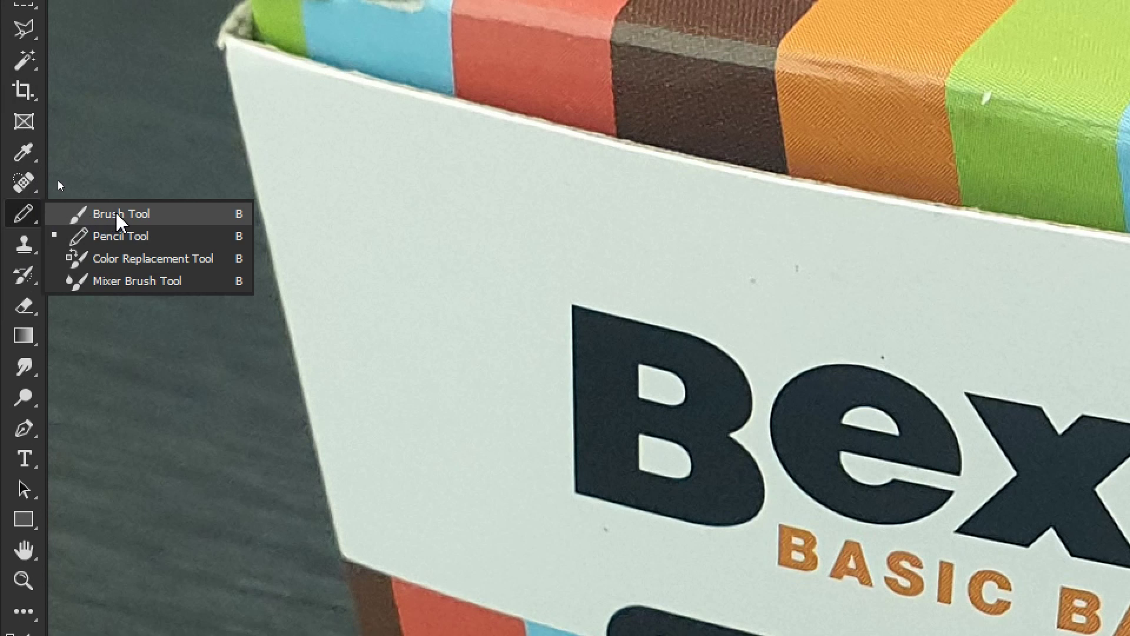
left_click(121, 217)
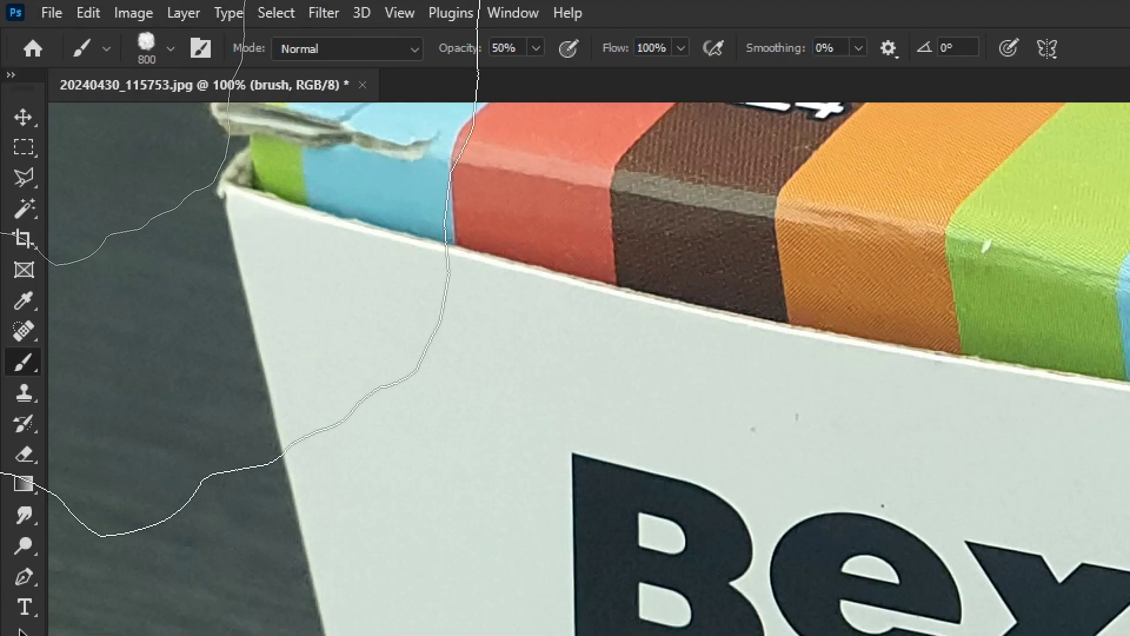
left_click(171, 50)
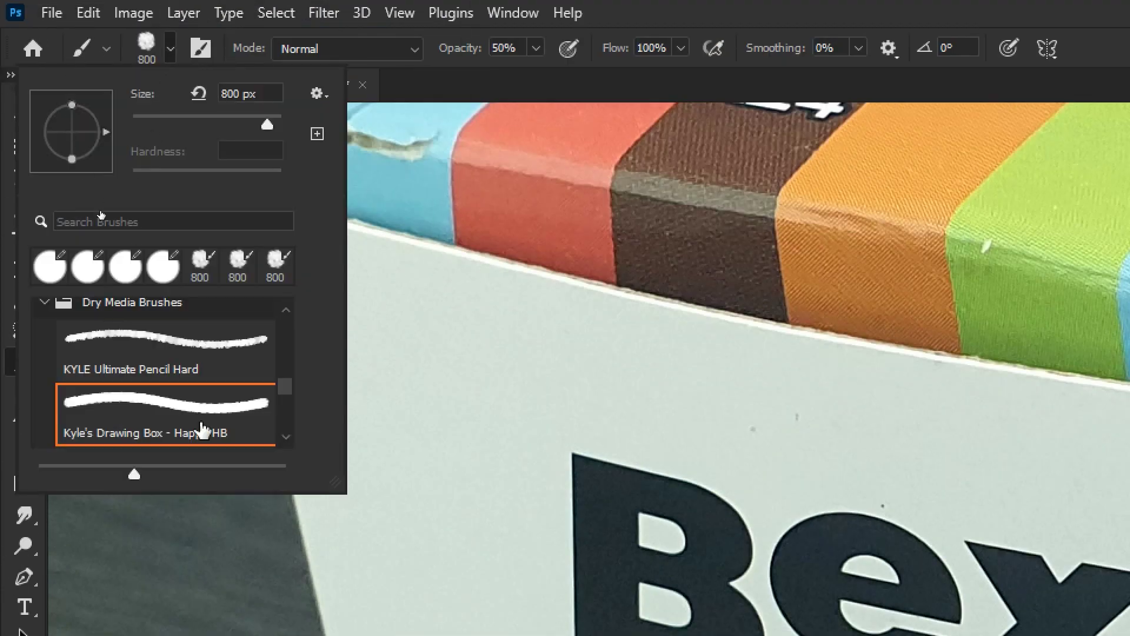
scroll(177, 406, "up", 2)
scroll(146, 340, "up", 1)
scroll(145, 340, "up", 1)
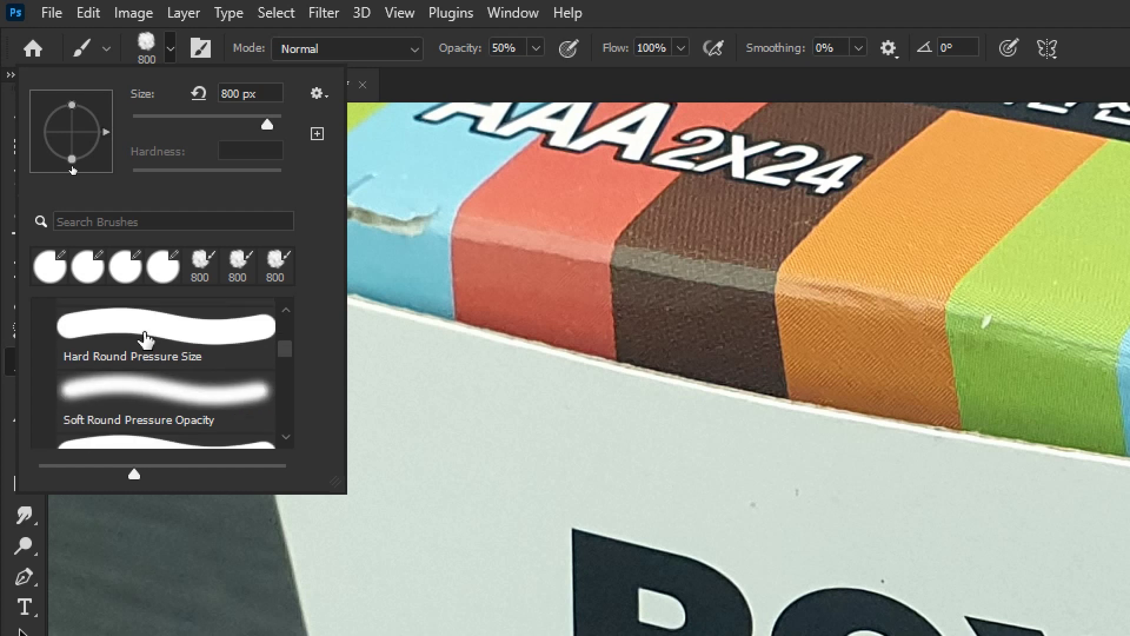
scroll(146, 341, "up", 1)
scroll(145, 340, "up", 1)
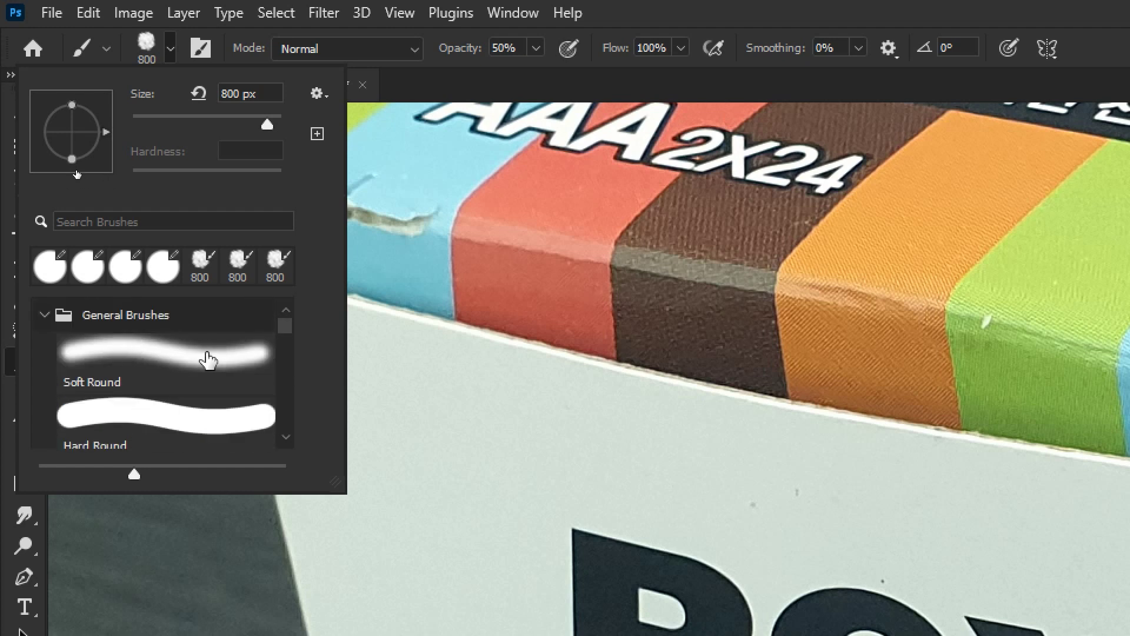
left_click(124, 351)
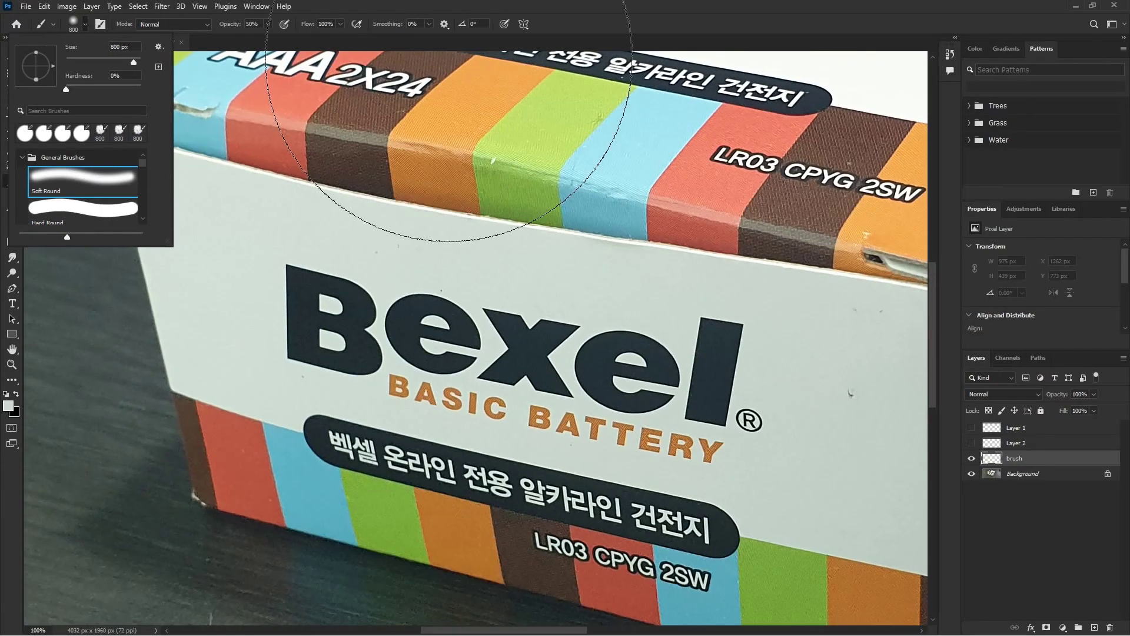
left_click(570, 23)
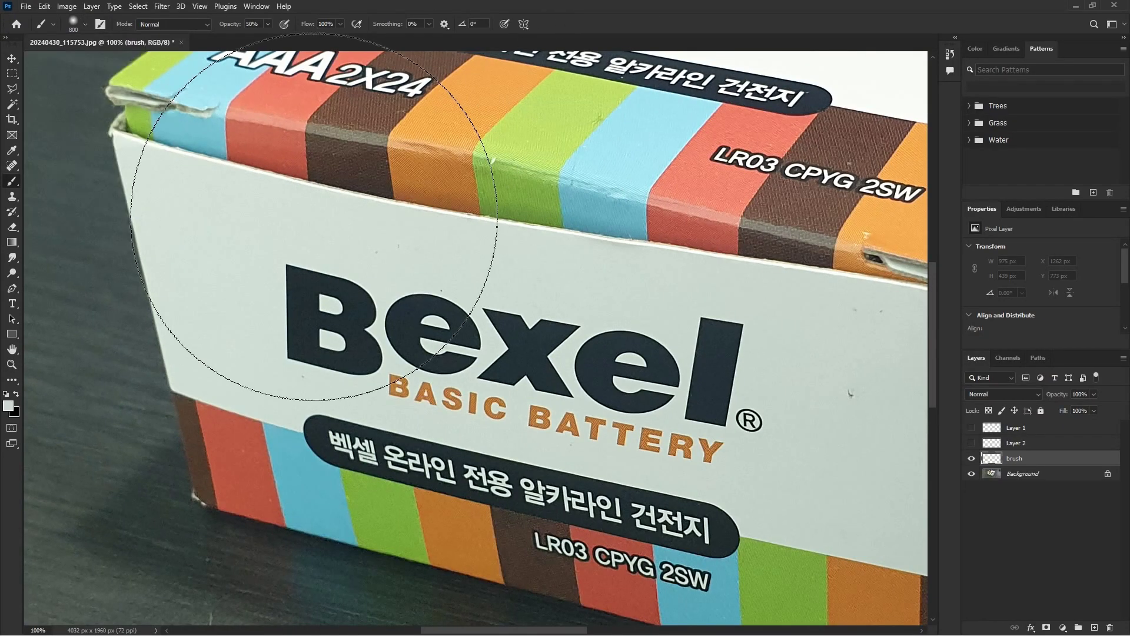
Sample the box's off-white colour and set the brush to 30% smoothing, about 250 px
key("bracketleft")
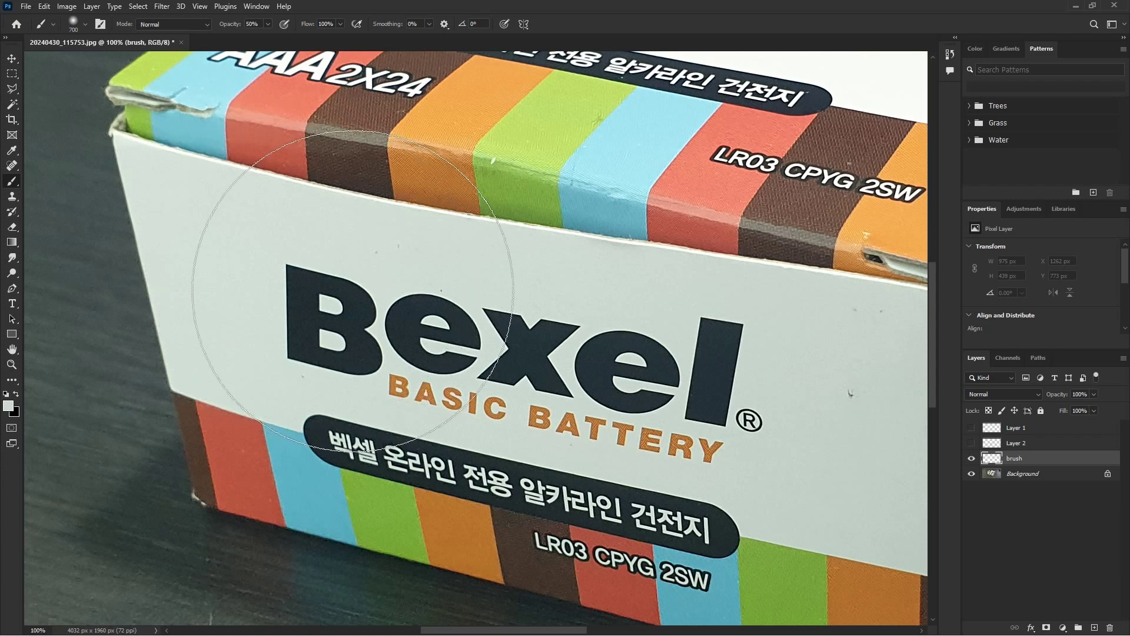
key("i")
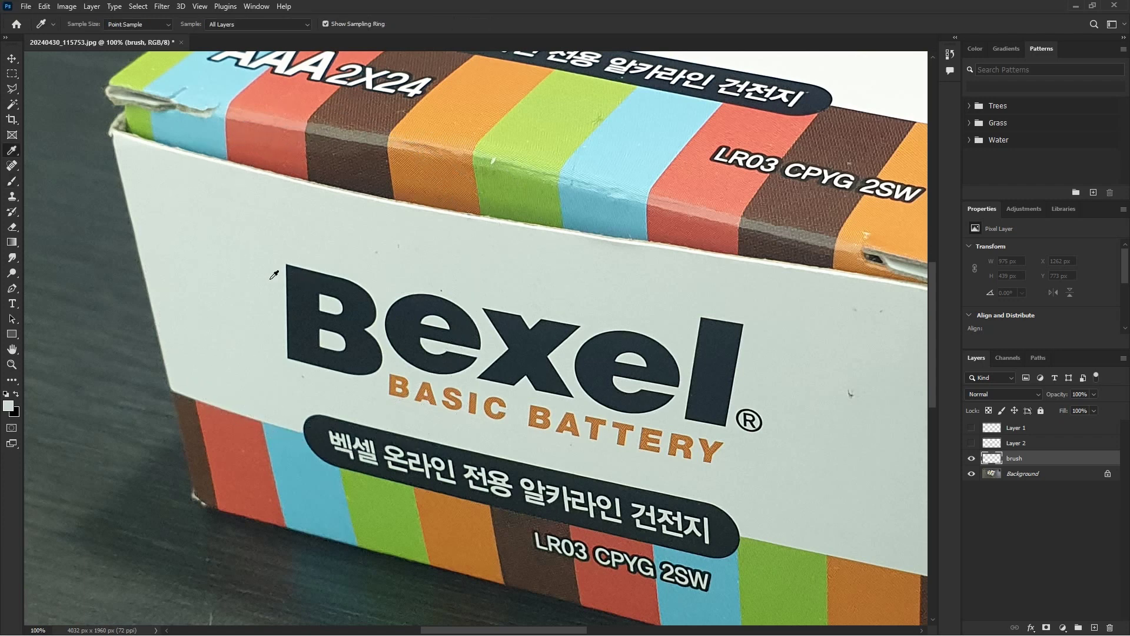
left_click(272, 271)
left_click(273, 270)
left_click(11, 181)
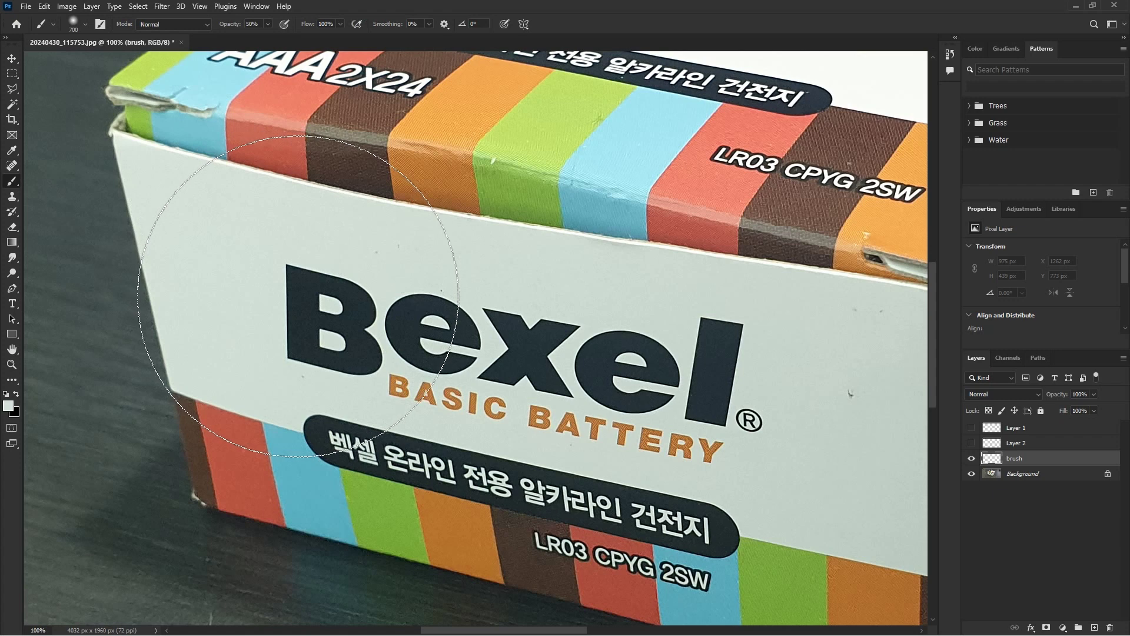
key("alt+3")
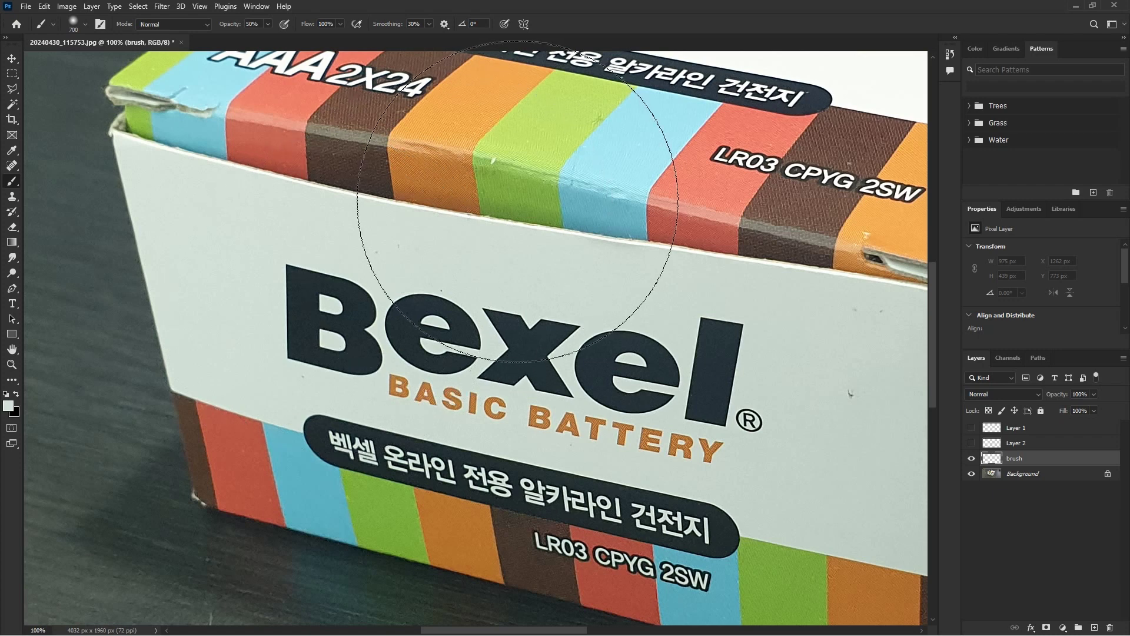
key("bracketleft")
key("bracketleft")
key("bracketleft")
key("bracketleft")
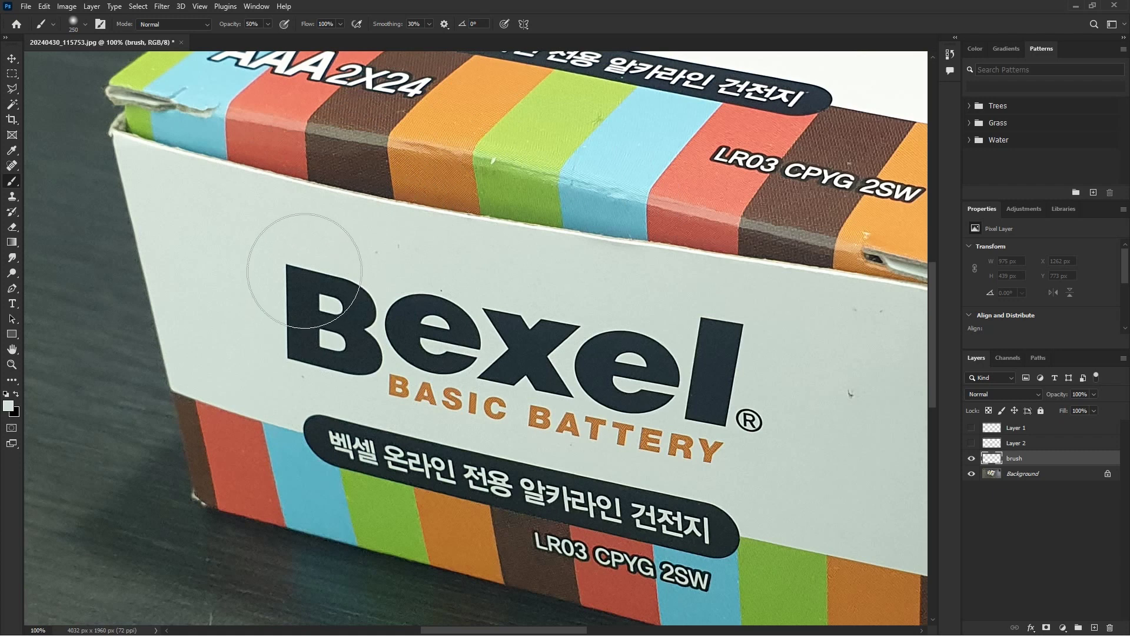
Paint off-white over the B, e and x of the logo, checking with Background hidden
mouse_move(305, 270)
left_mouse_down()
mouse_move(298, 252)
mouse_move(320, 262)
mouse_move(298, 245)
mouse_move(291, 283)
mouse_move(291, 253)
mouse_move(323, 265)
left_mouse_up()
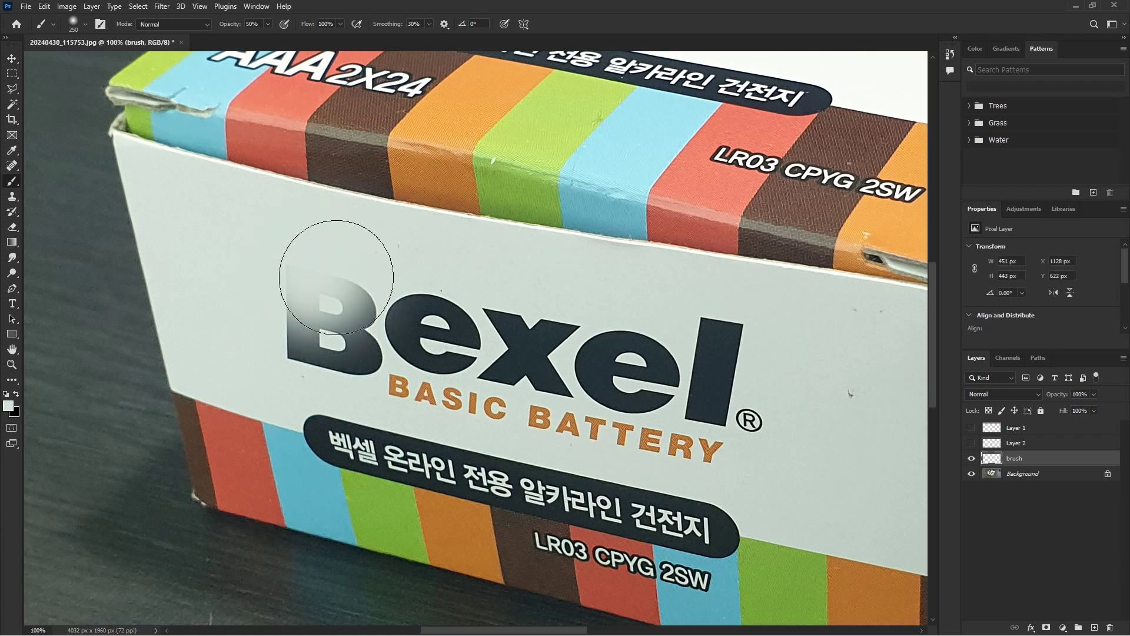
left_click(972, 475)
left_click(971, 475)
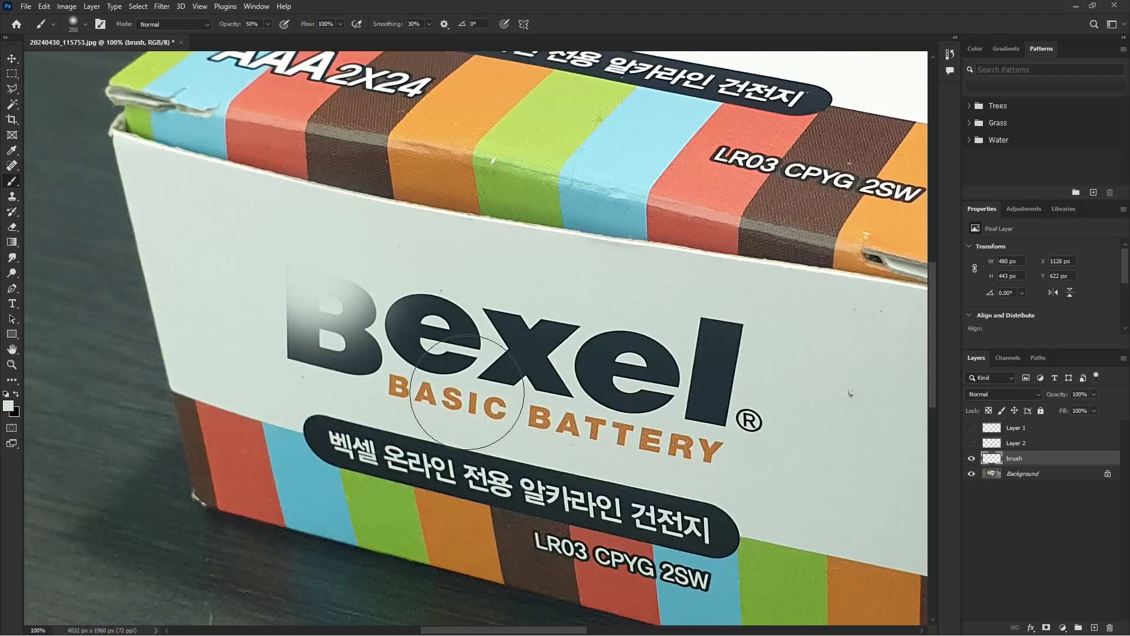
mouse_move(327, 330)
left_mouse_down()
mouse_move(283, 336)
mouse_move(378, 334)
mouse_move(371, 323)
mouse_move(353, 341)
mouse_move(302, 328)
mouse_move(361, 336)
mouse_move(298, 323)
mouse_move(366, 253)
mouse_move(353, 328)
mouse_move(369, 347)
left_mouse_up()
key("bracketleft")
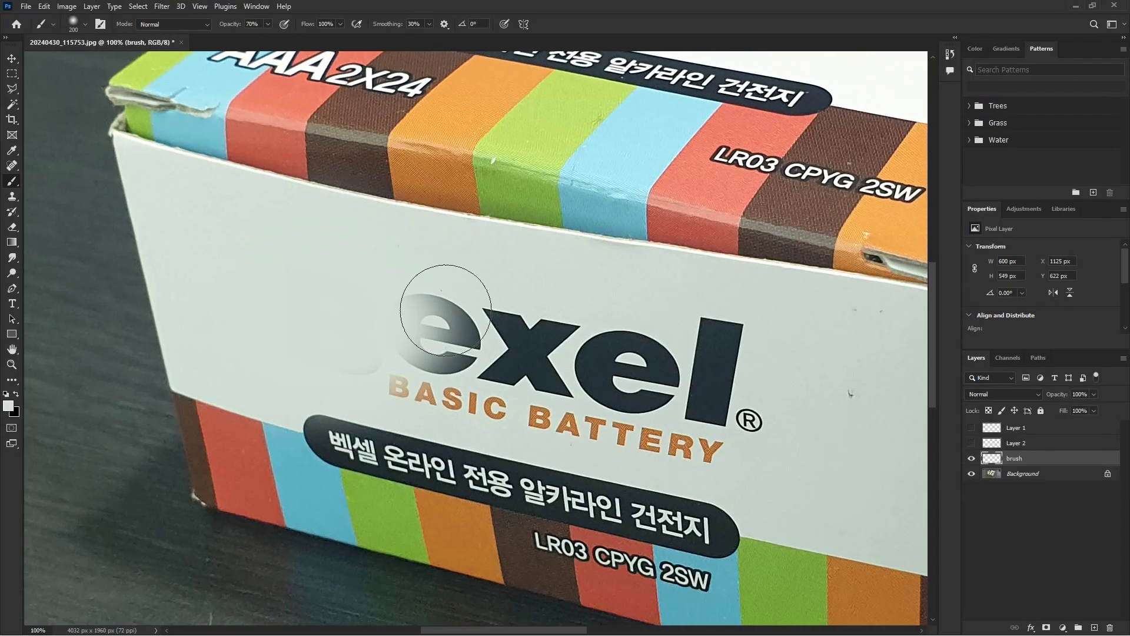
mouse_move(452, 321)
left_mouse_down()
mouse_move(441, 297)
mouse_move(492, 290)
mouse_move(454, 341)
mouse_move(457, 360)
mouse_move(441, 335)
mouse_move(379, 353)
mouse_move(452, 382)
mouse_move(504, 379)
mouse_move(479, 399)
mouse_move(600, 386)
mouse_move(442, 303)
mouse_move(475, 308)
mouse_move(487, 320)
mouse_move(397, 296)
left_mouse_up()
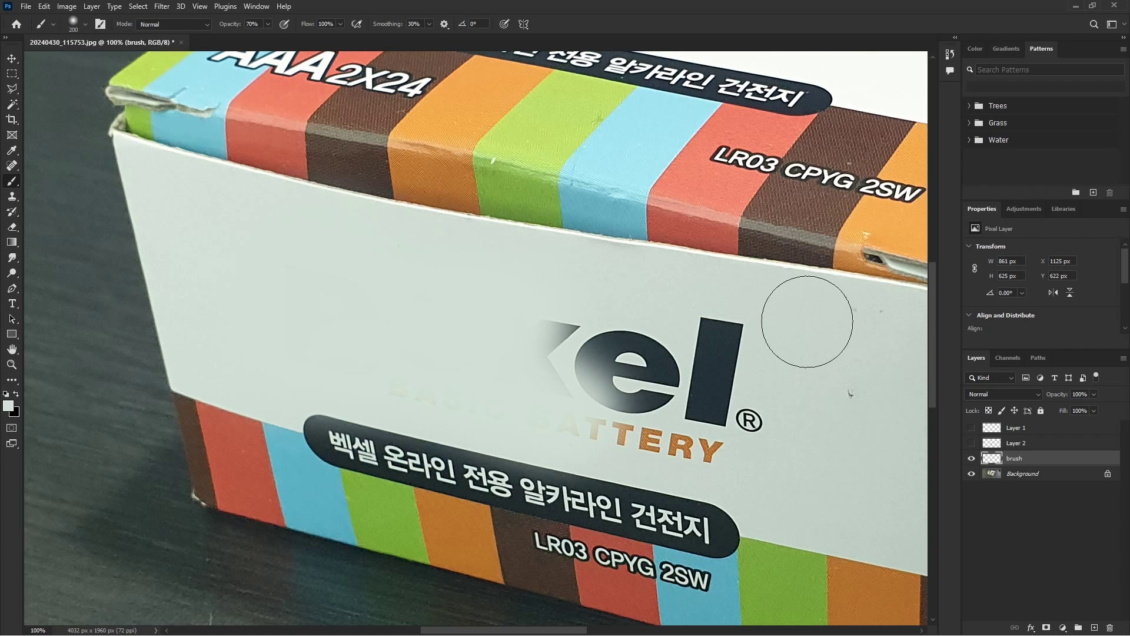
key("i")
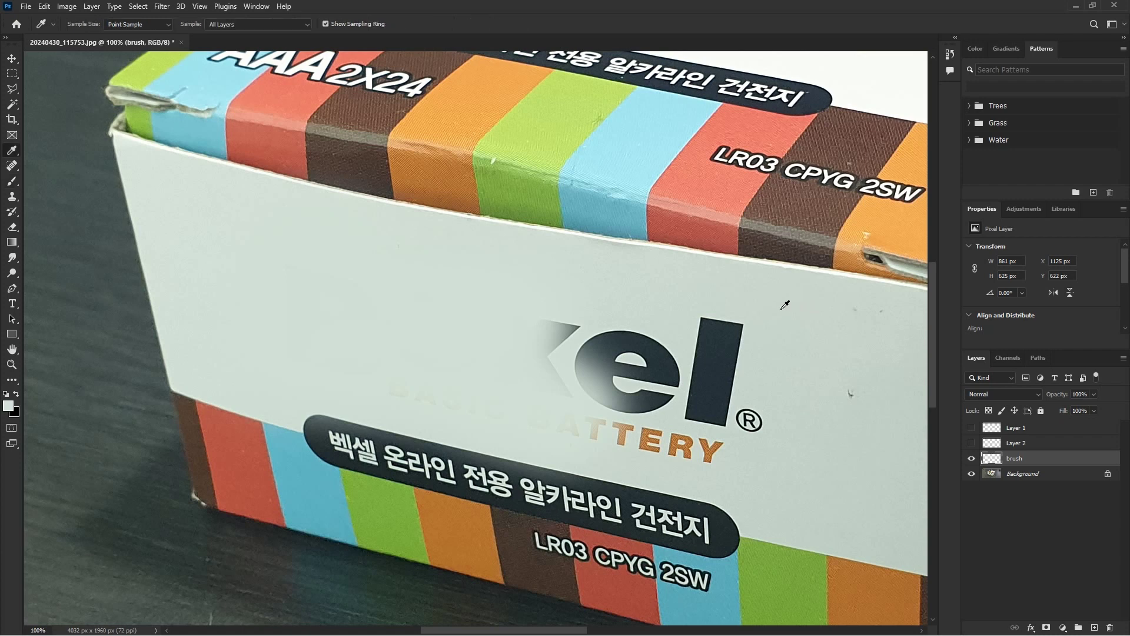
Paint freshly sampled off-white over the logo's 'l', BATTERY letters and faint orange marks
left_click(774, 319)
key("b")
mouse_move(722, 382)
left_mouse_down()
mouse_move(756, 347)
mouse_move(678, 411)
mouse_move(795, 404)
left_mouse_up()
mouse_move(716, 354)
left_mouse_down()
mouse_move(787, 333)
mouse_move(765, 404)
mouse_move(719, 404)
mouse_move(757, 442)
mouse_move(669, 365)
mouse_move(524, 327)
mouse_move(593, 328)
mouse_move(669, 365)
mouse_move(589, 369)
mouse_move(789, 448)
mouse_move(796, 436)
mouse_move(749, 434)
mouse_move(762, 434)
left_mouse_up()
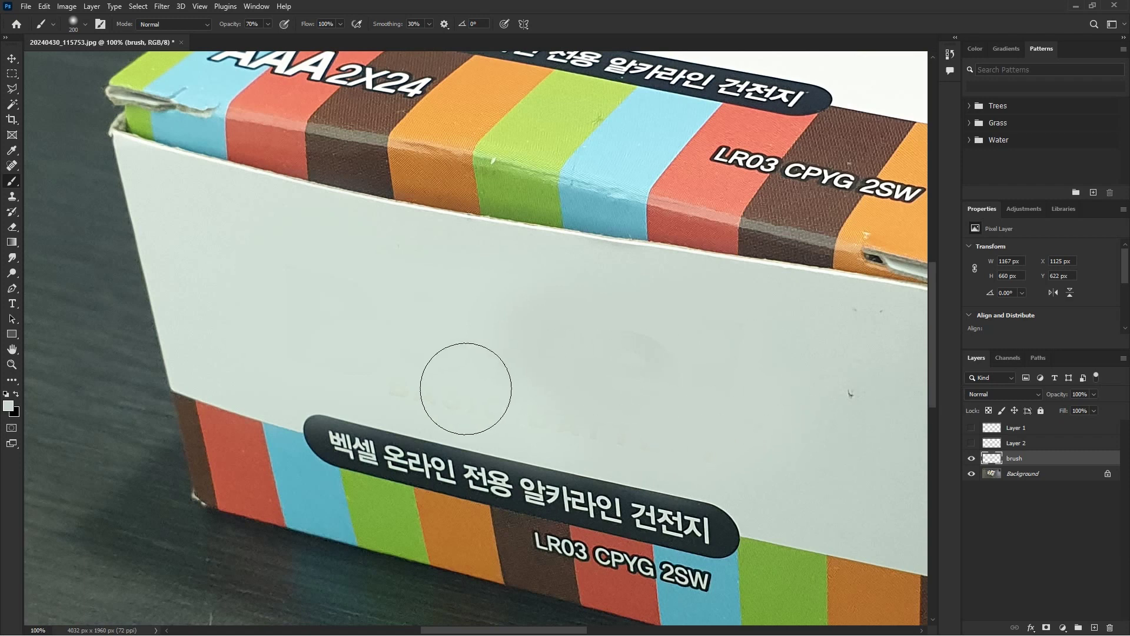
key("bracketleft")
key("bracketleft")
left_click_drag(412, 384, 415, 389)
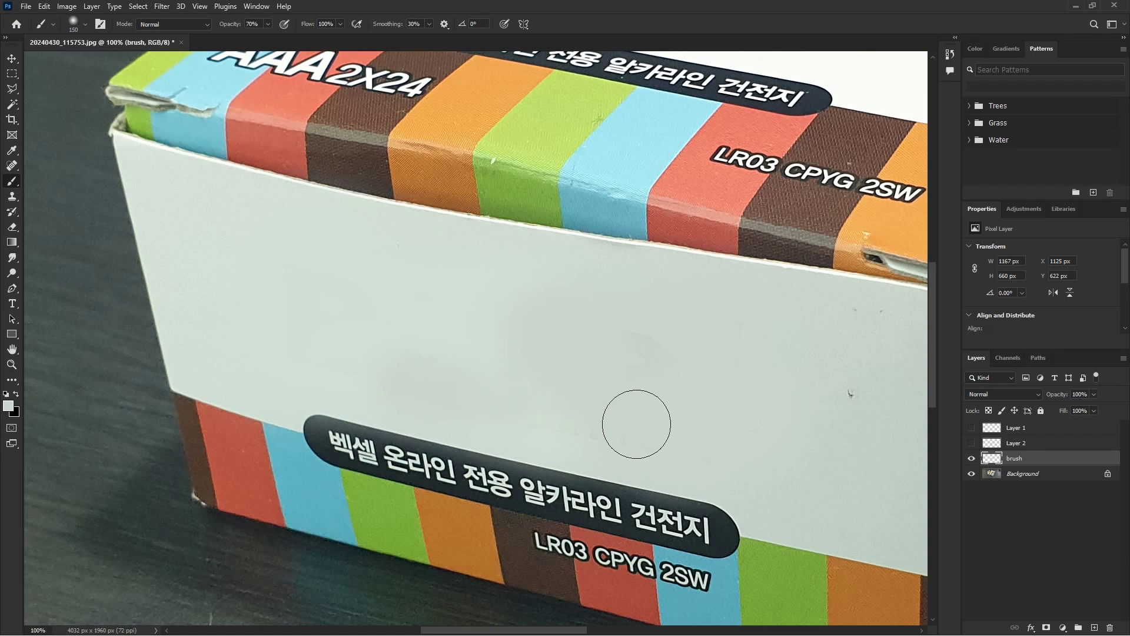
Resample the surrounding box colour for further brush painting
key("i")
left_click(443, 322)
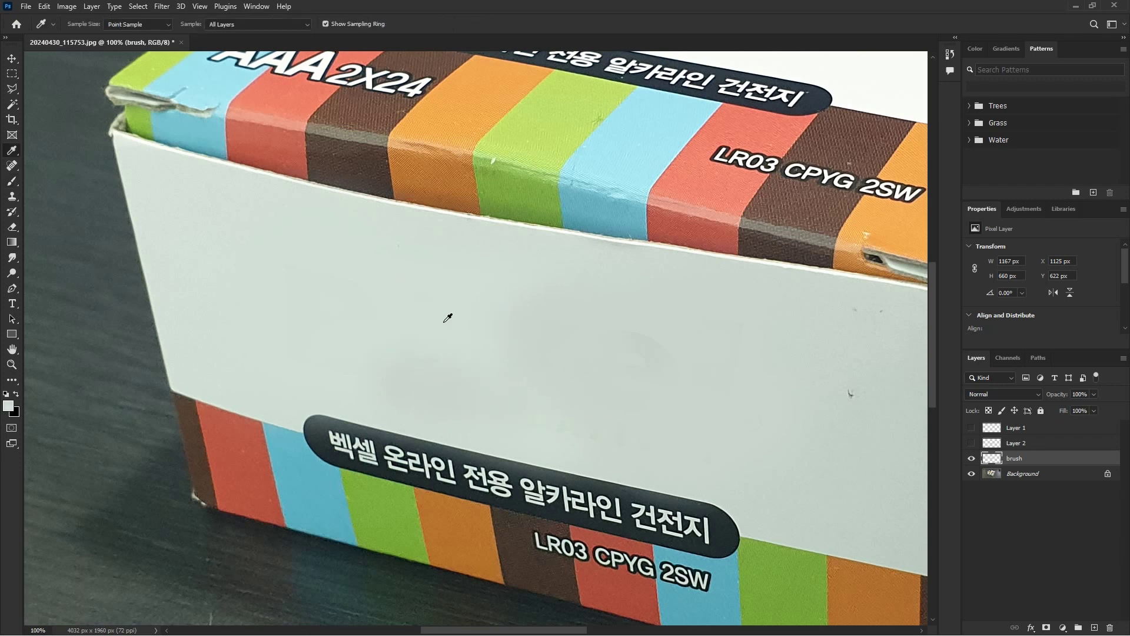
key("b")
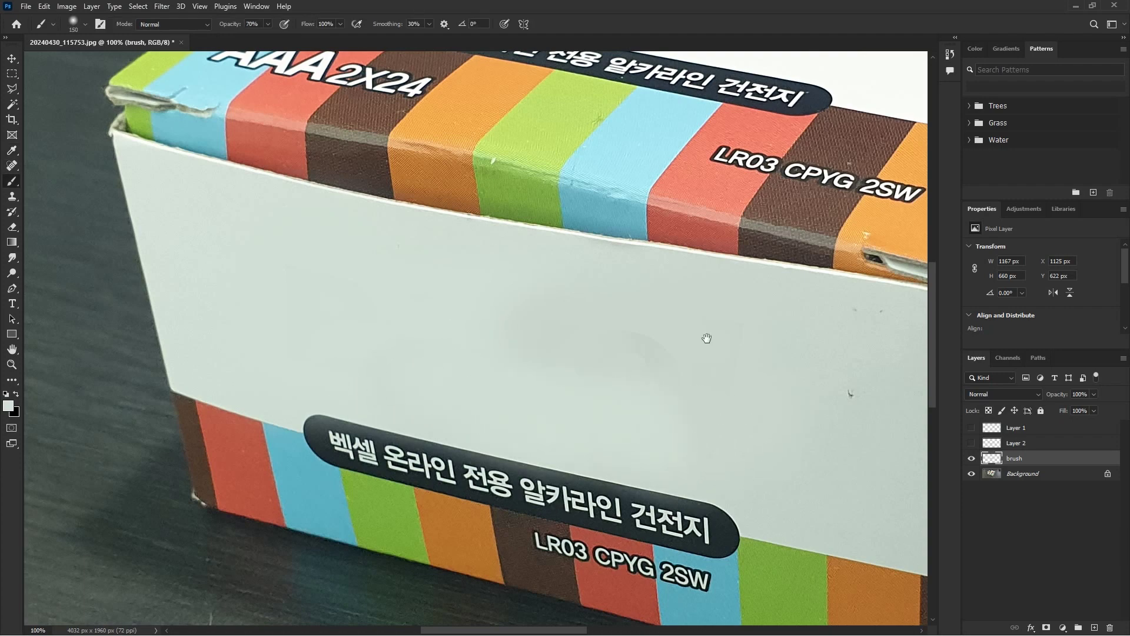
scroll(707, 339, "up", 5)
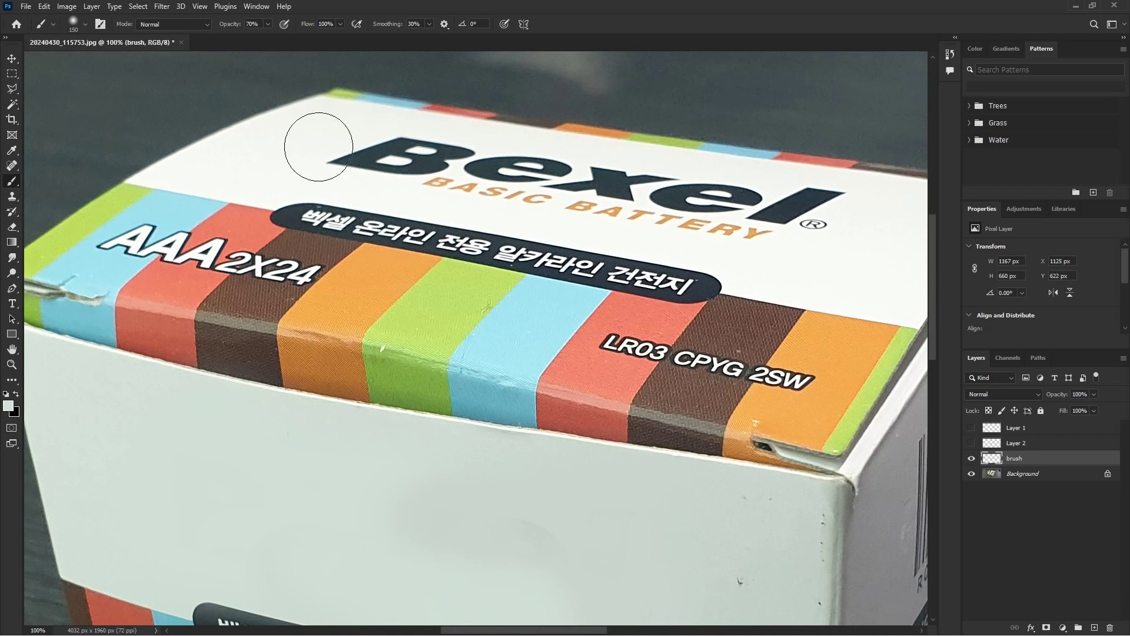
Sample the light-grey box colour near the right front corner and paint softly over it
key("i")
left_click(338, 134)
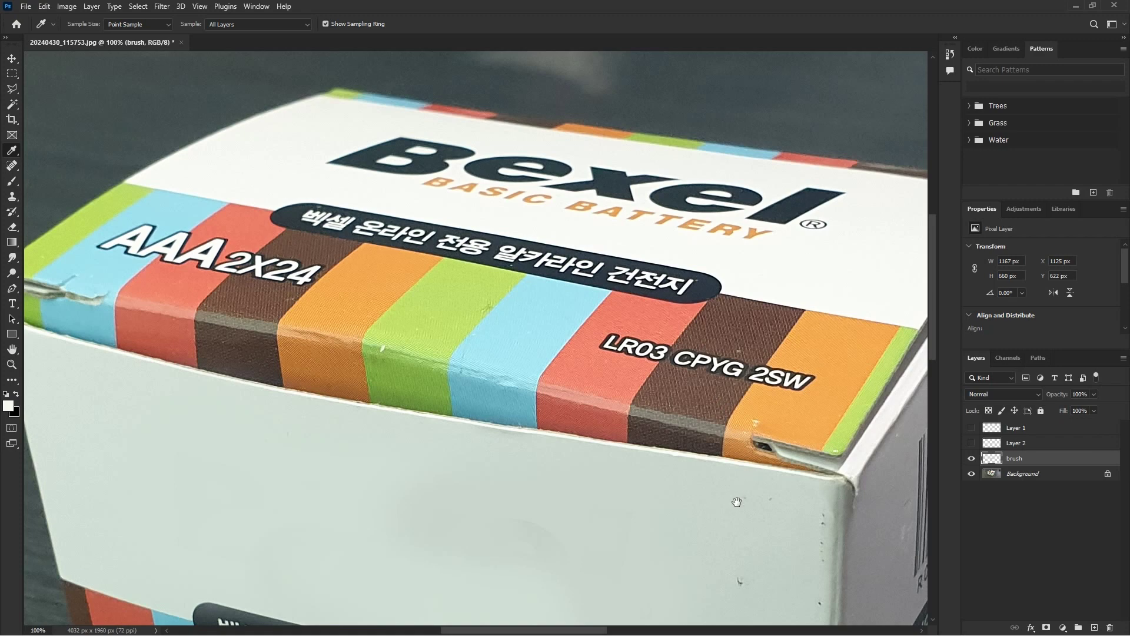
left_click_drag(738, 493, 568, 345)
left_click(562, 365)
left_click(563, 365)
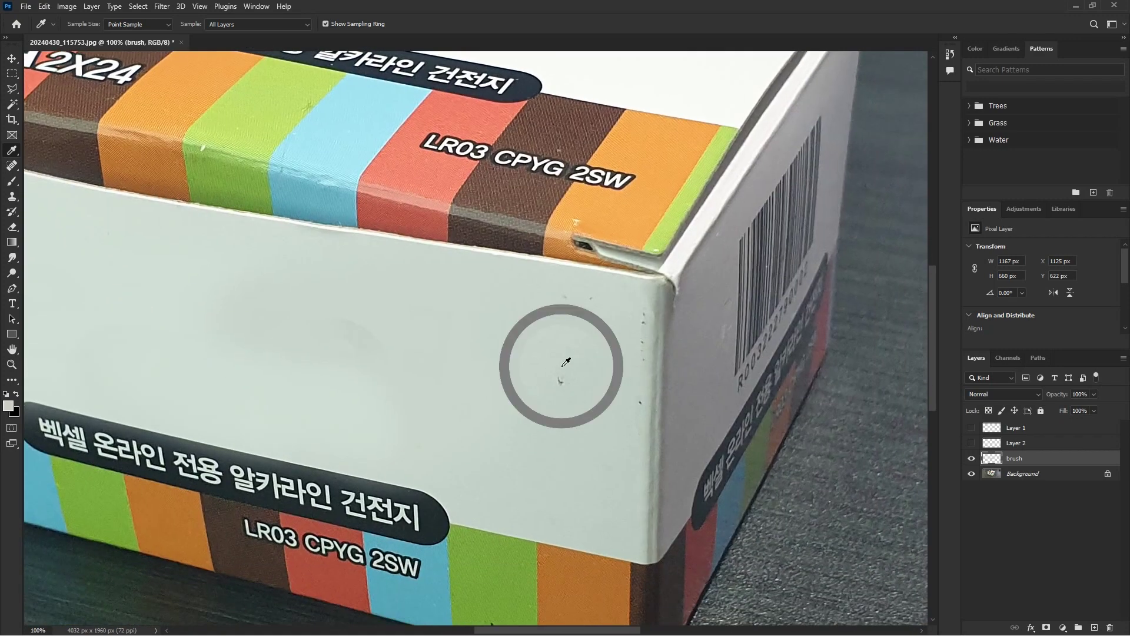
key("b")
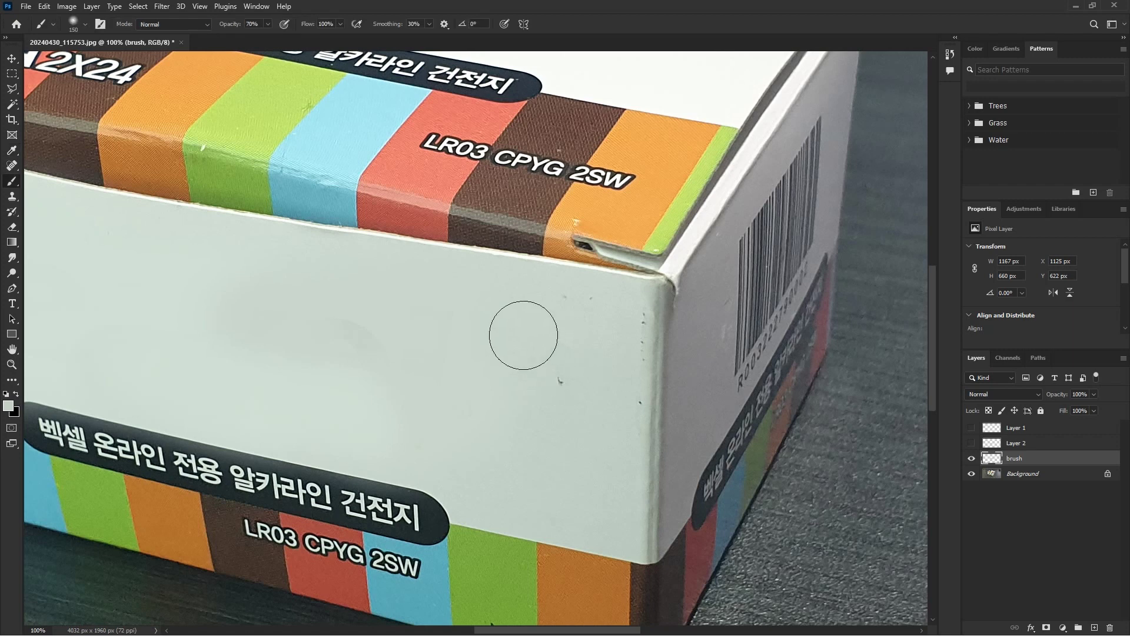
key("i")
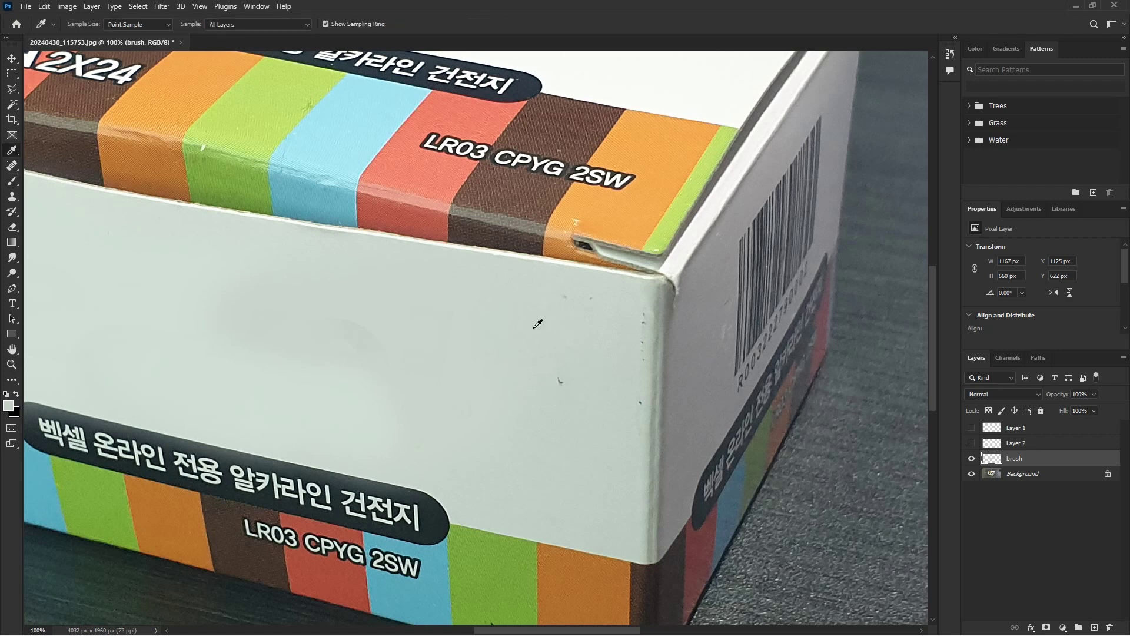
left_click(551, 342)
key("b")
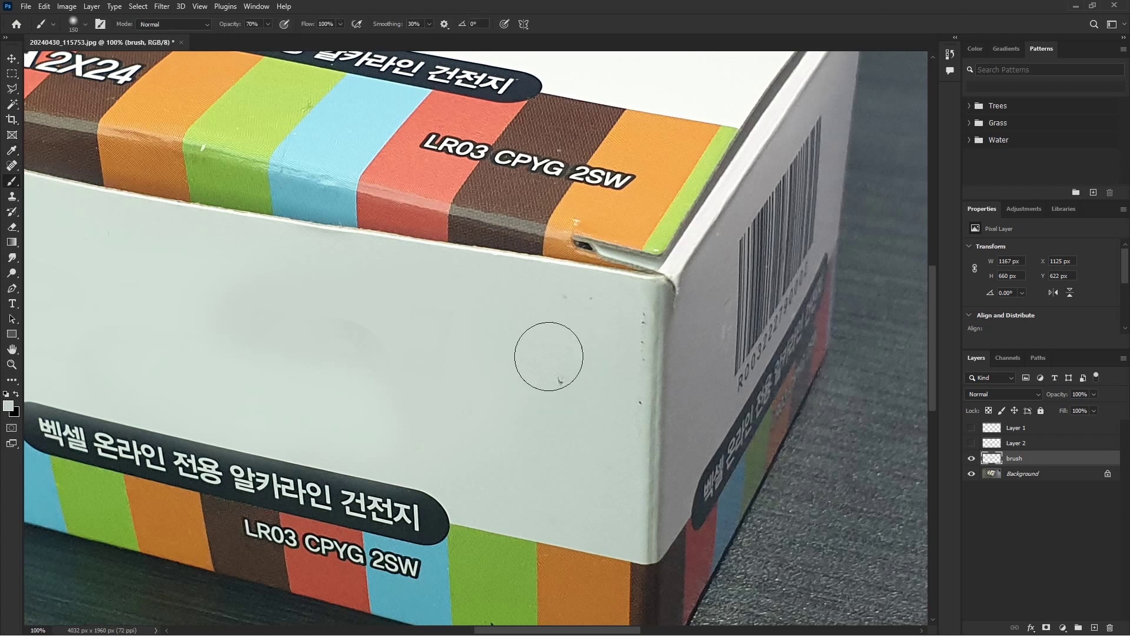
mouse_move(557, 364)
left_mouse_down()
mouse_move(561, 308)
mouse_move(579, 310)
mouse_move(550, 379)
left_mouse_up()
Hide and reshow the Background to check strokes, then pan to the box's lower front
left_click(972, 474)
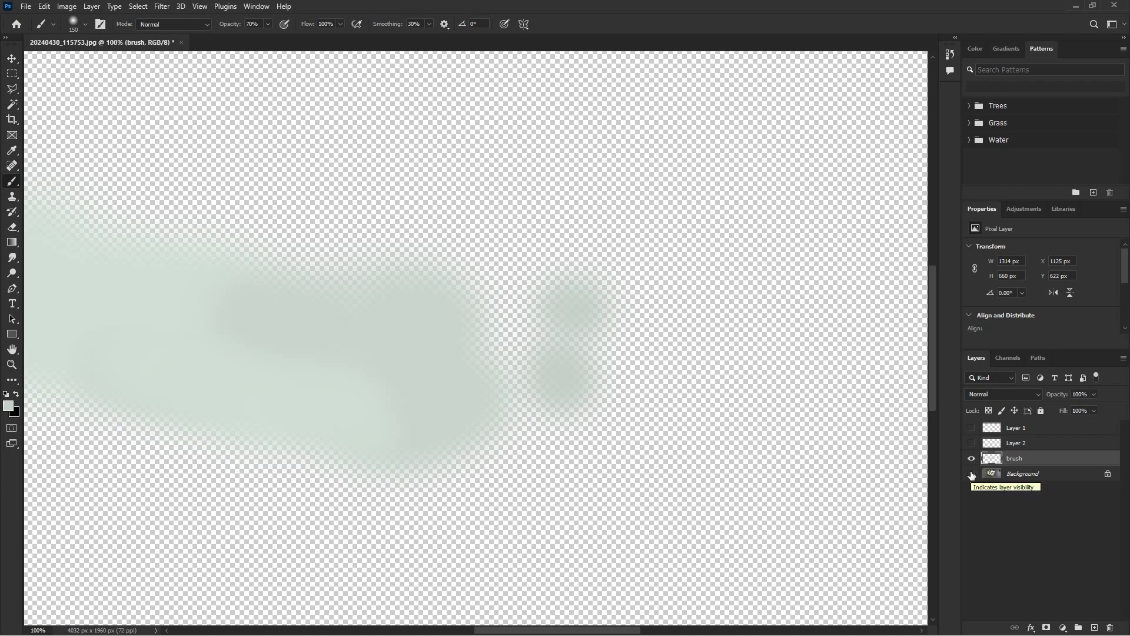
left_click(972, 474)
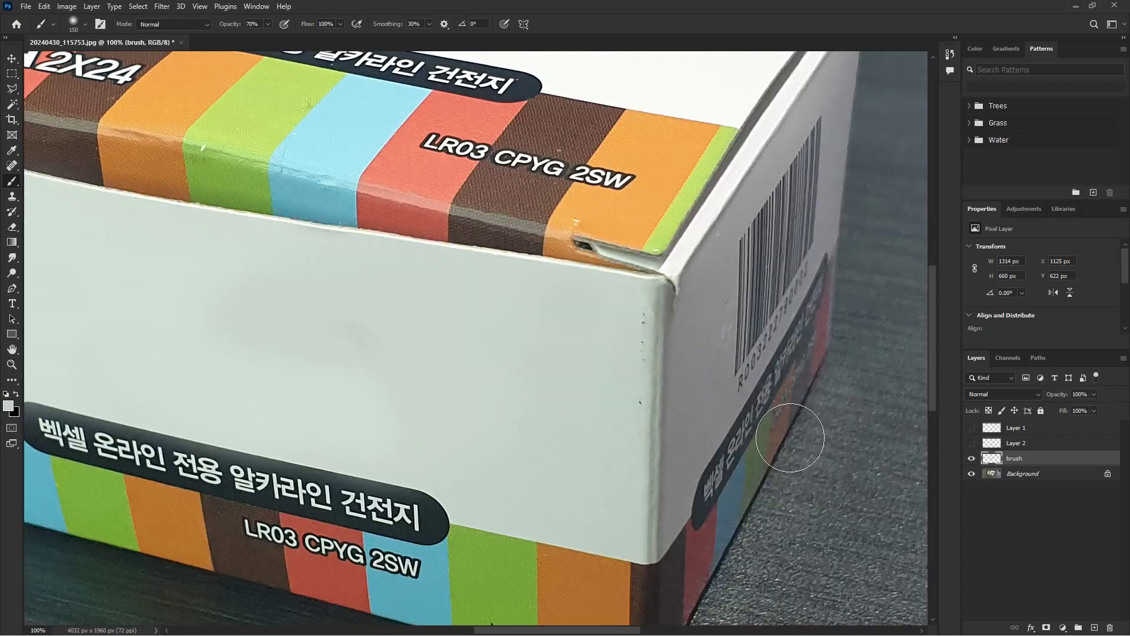
left_click_drag(477, 313, 740, 522)
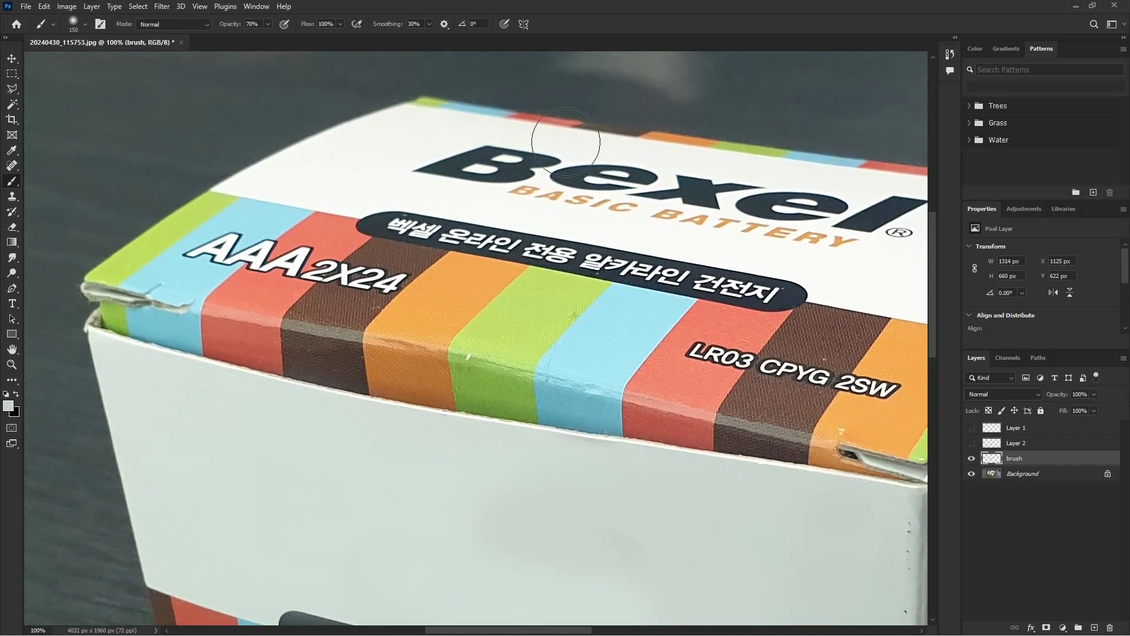
mouse_move(567, 218)
left_mouse_down()
mouse_move(510, 117)
mouse_move(529, 93)
mouse_move(501, 211)
left_mouse_up()
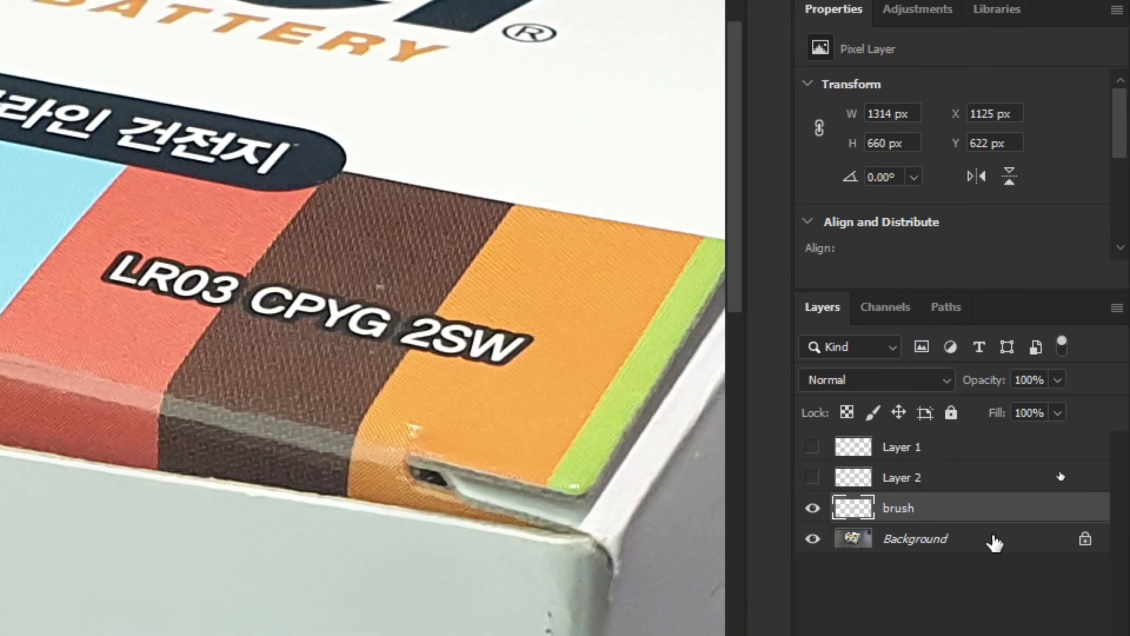
Duplicate the Background, move the copy above brush, and name it 'patch'
left_click(950, 543)
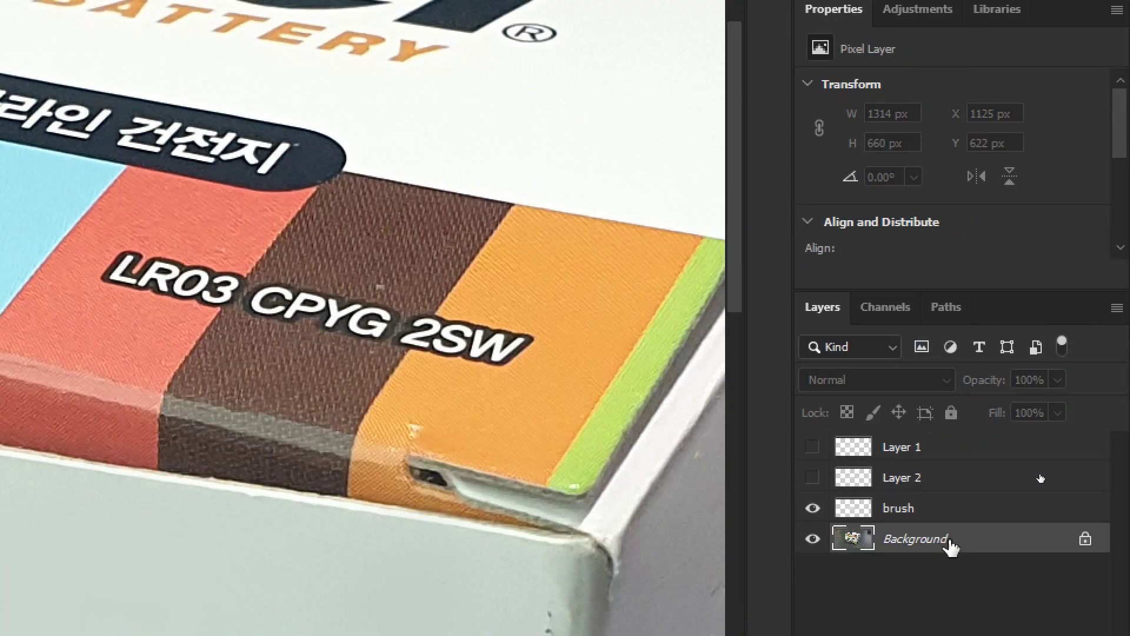
key("ctrl+j")
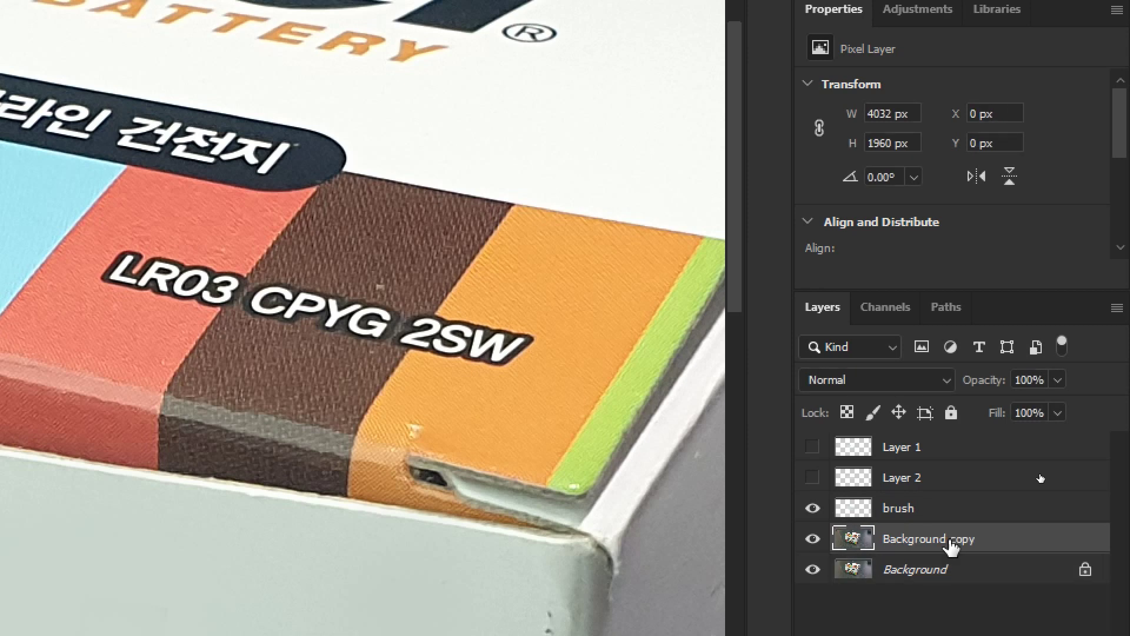
left_click_drag(949, 541, 912, 506)
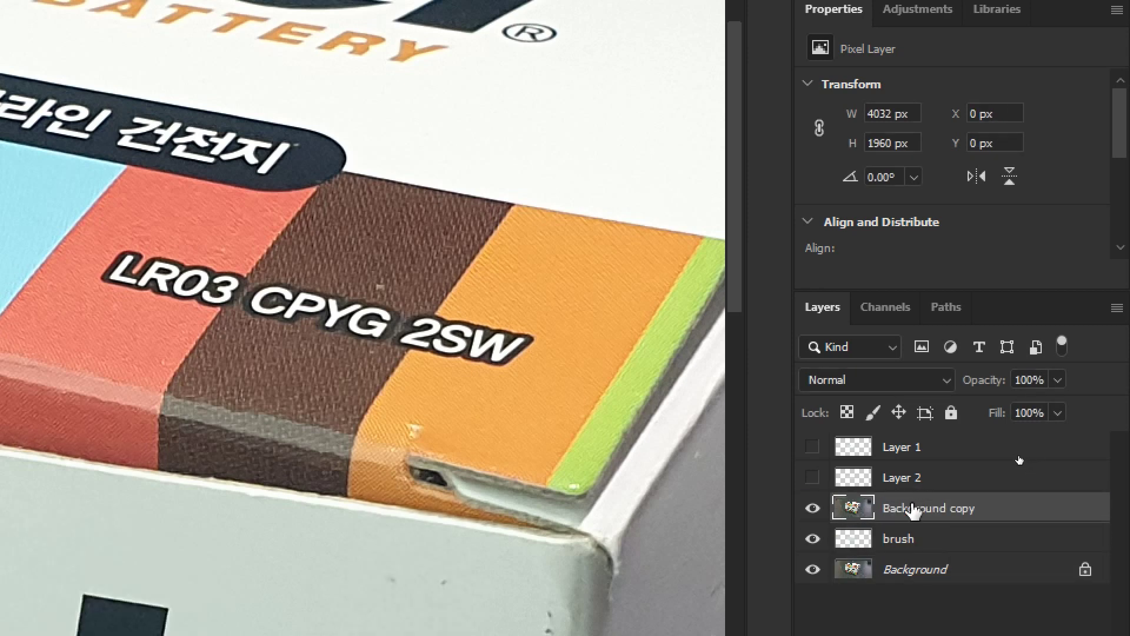
double_click(913, 510)
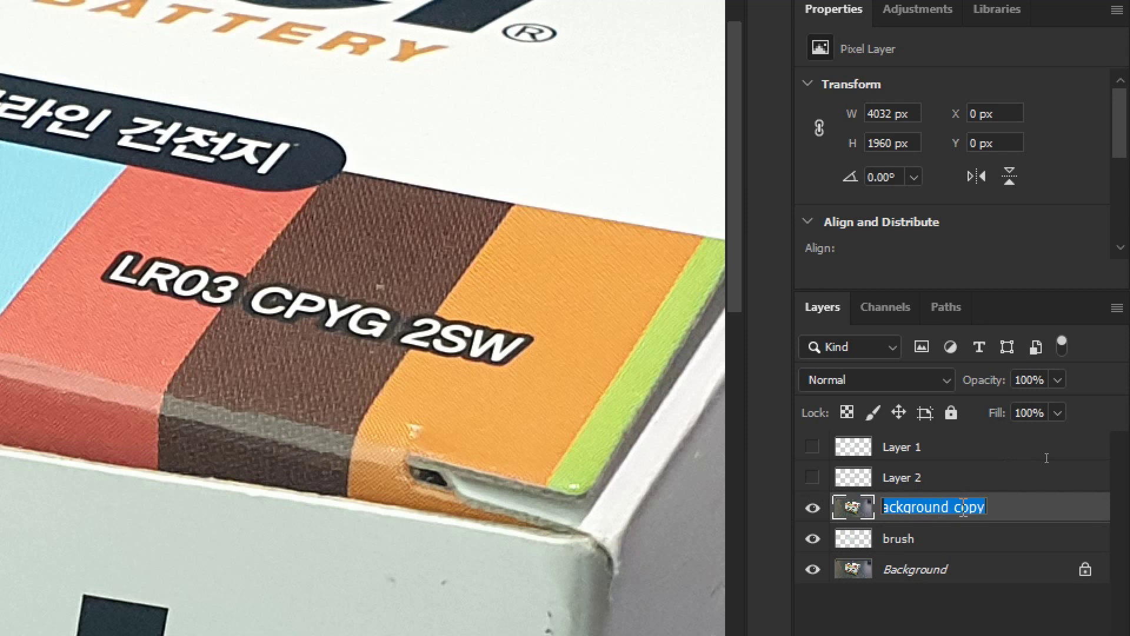
type("patch")
key("Return")
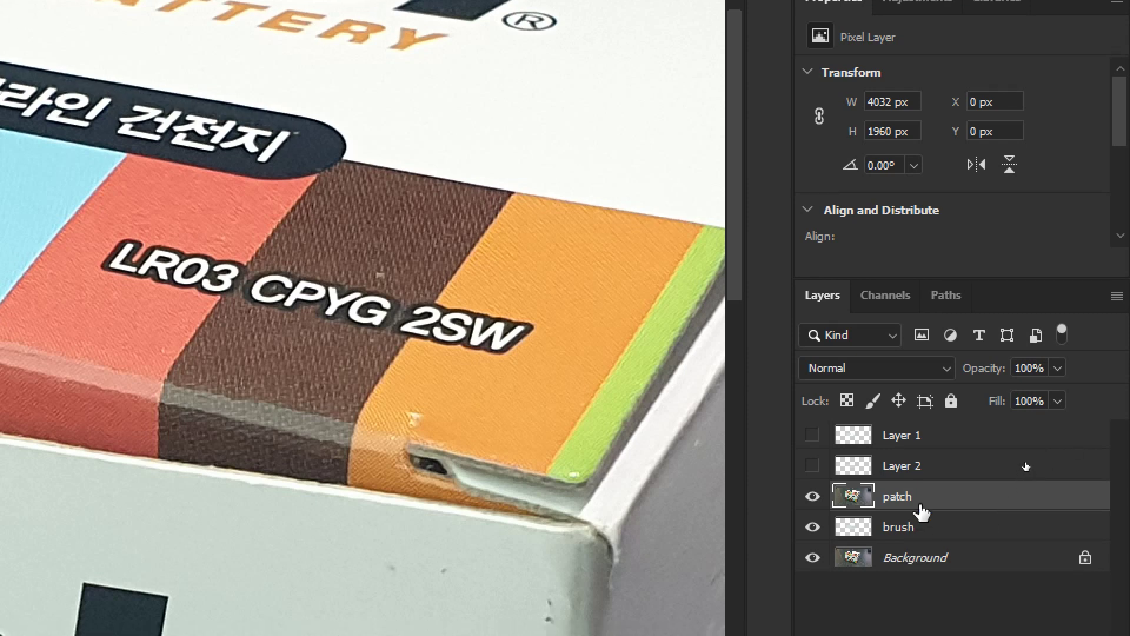
Duplicate patch as 'patch copy' and remove an extra Background copy
key("ctrl+j")
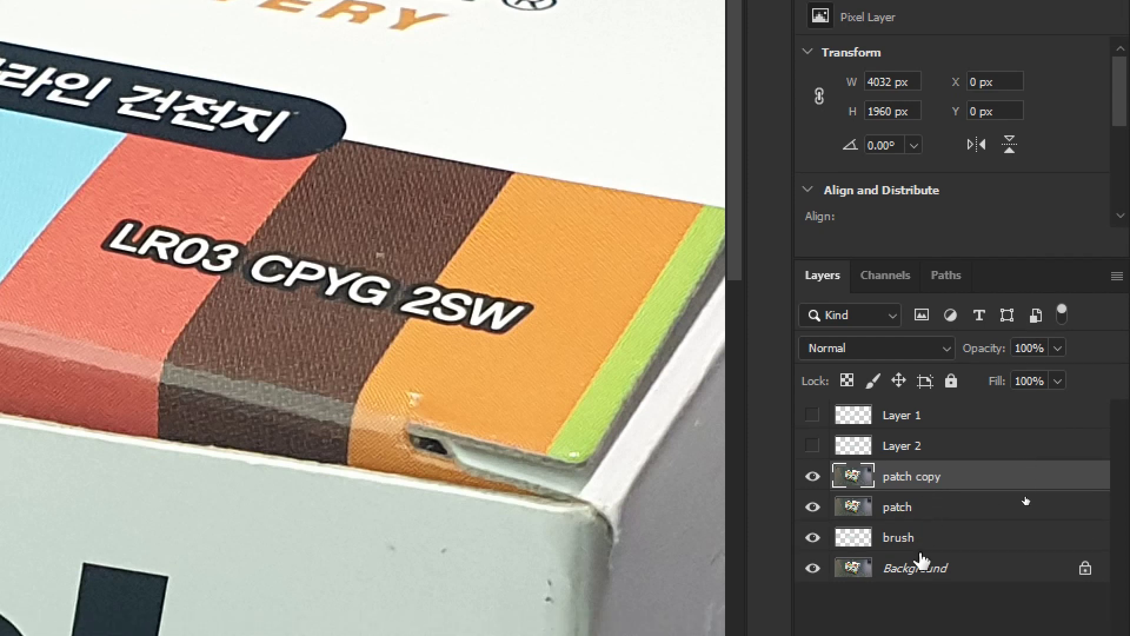
left_click(895, 589)
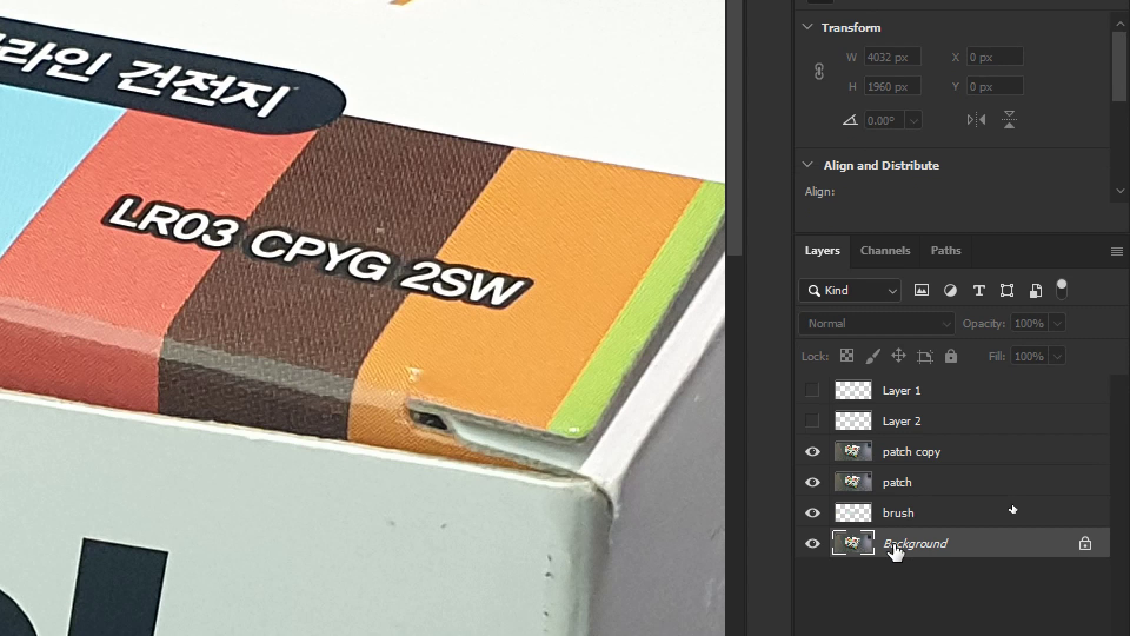
key("ctrl+j")
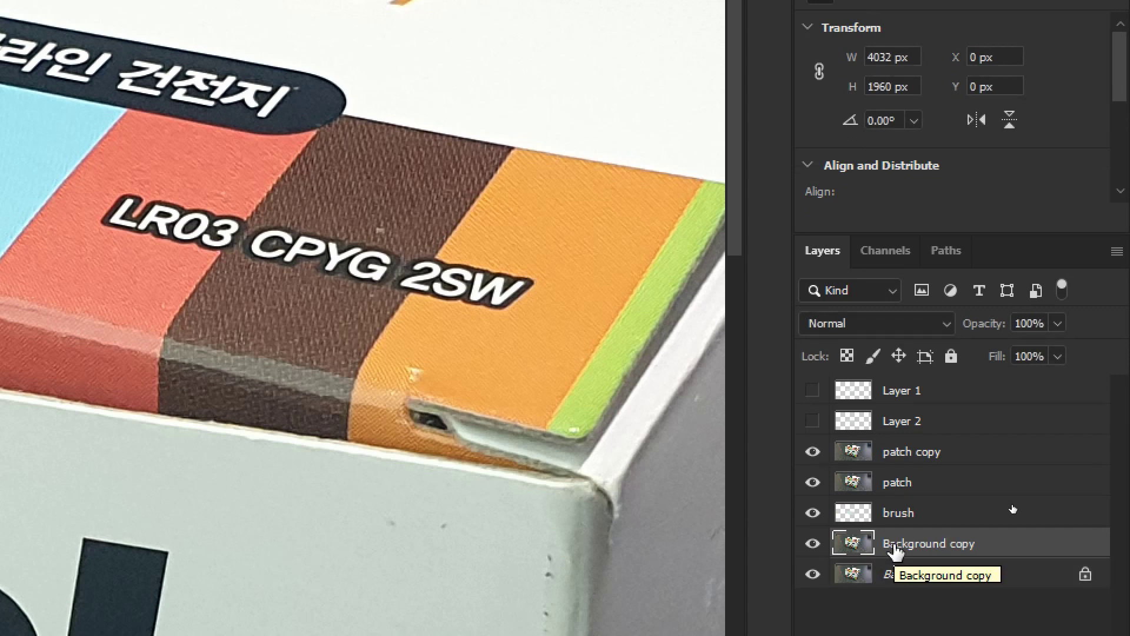
key("Delete")
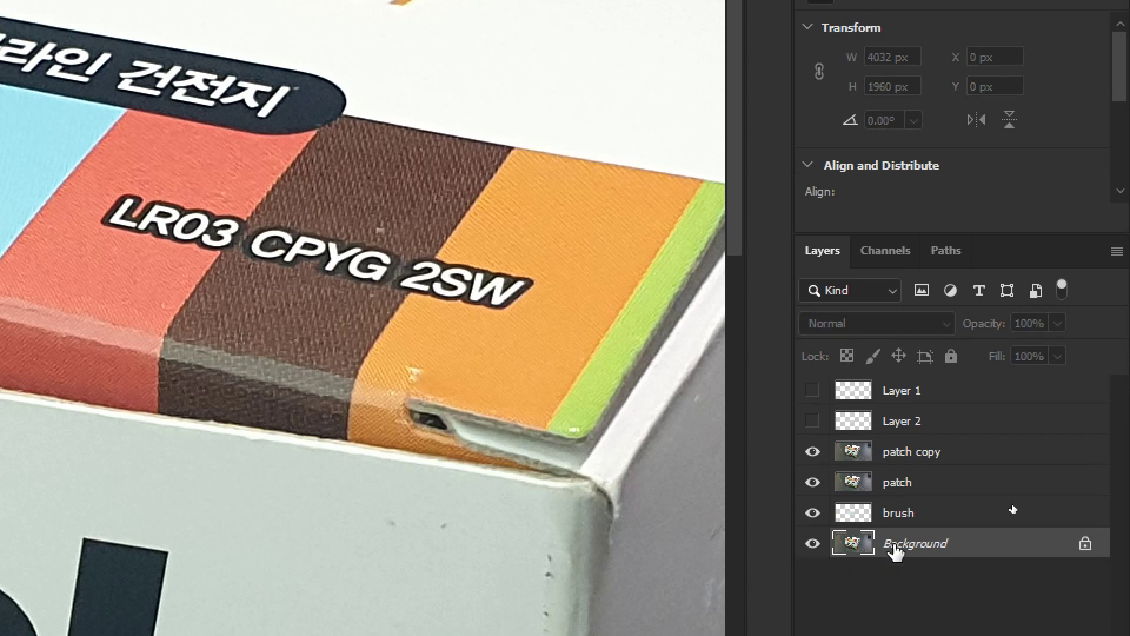
Undo the patch copy duplicate and select the Spot Healing Brush from a two-column toolbar
key("ctrl+z")
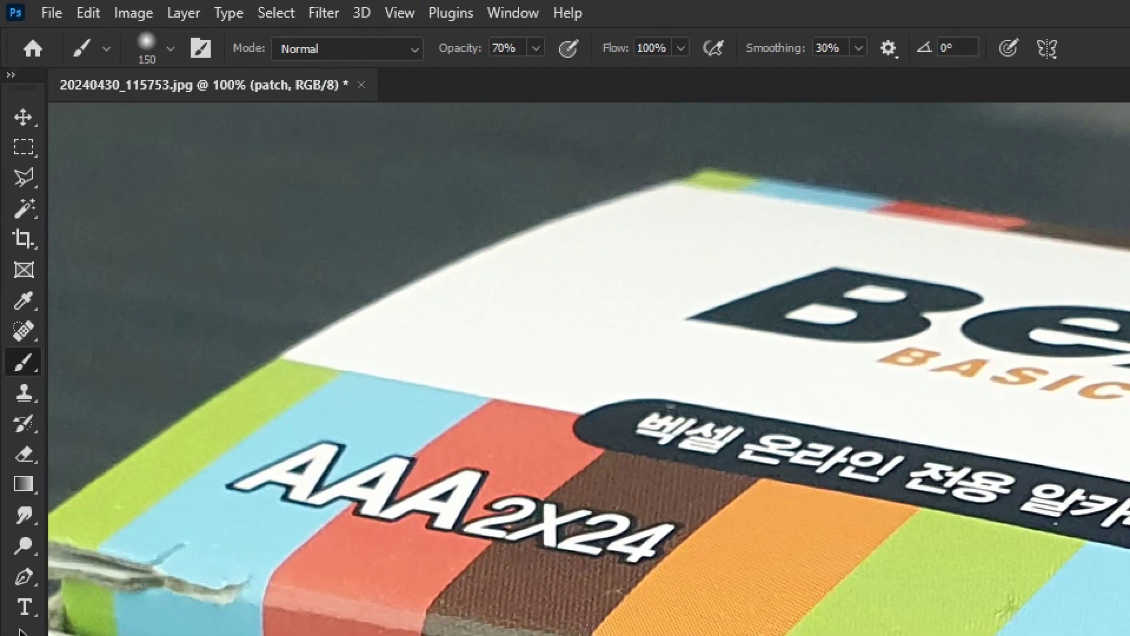
left_click(10, 75)
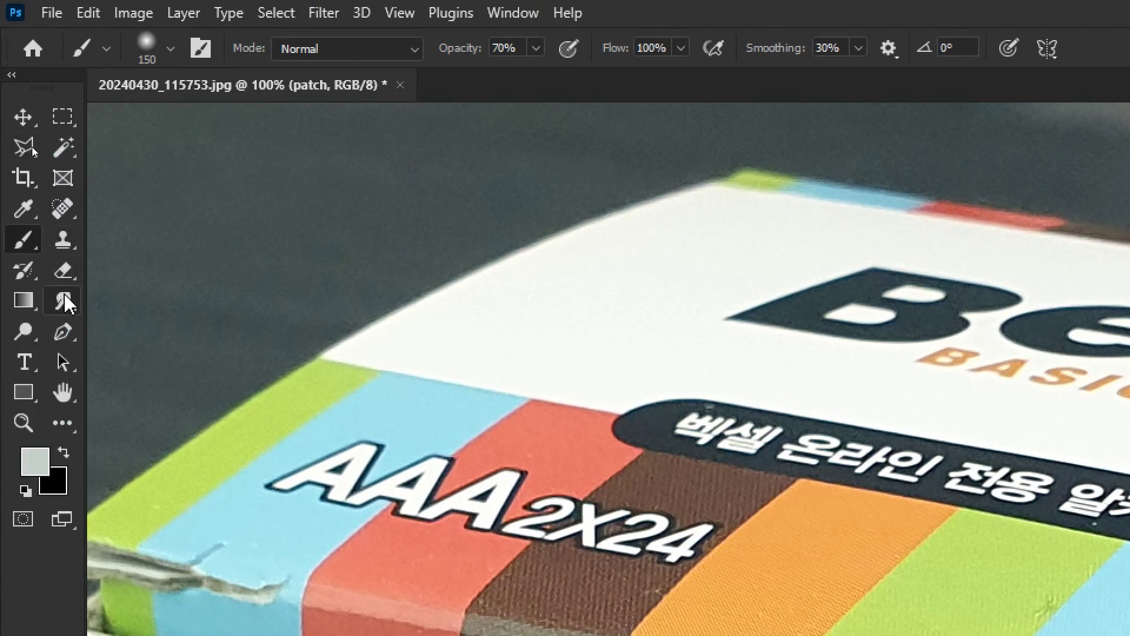
left_click(64, 211)
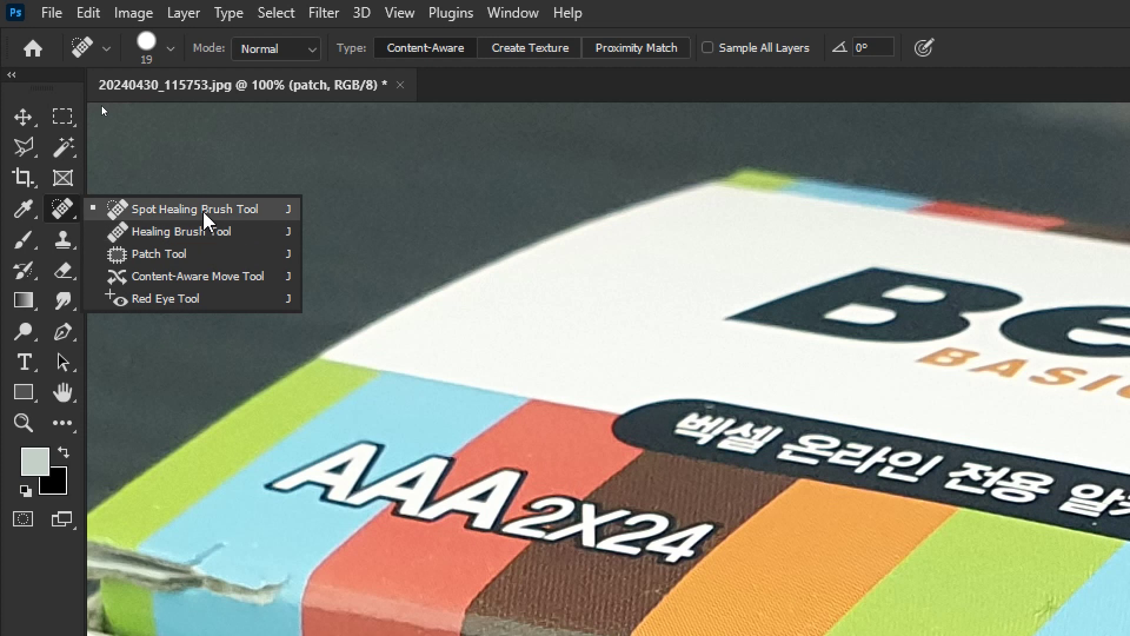
left_click(204, 210)
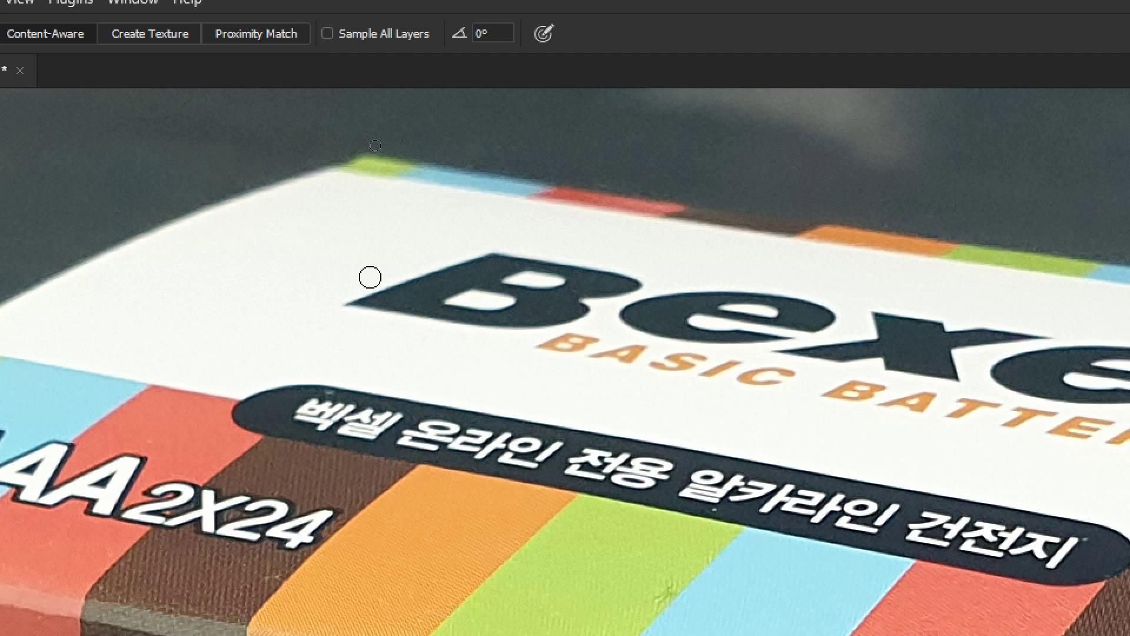
Spot-heal the lid's B, e, x and BASIC lettering with an enlarged brush
key("bracketright")
key("bracketright")
key("bracketright")
key("bracketright")
key("bracketright")
key("bracketright")
left_click(358, 301)
left_click(389, 301)
left_click(364, 301)
left_click_drag(360, 305, 594, 308)
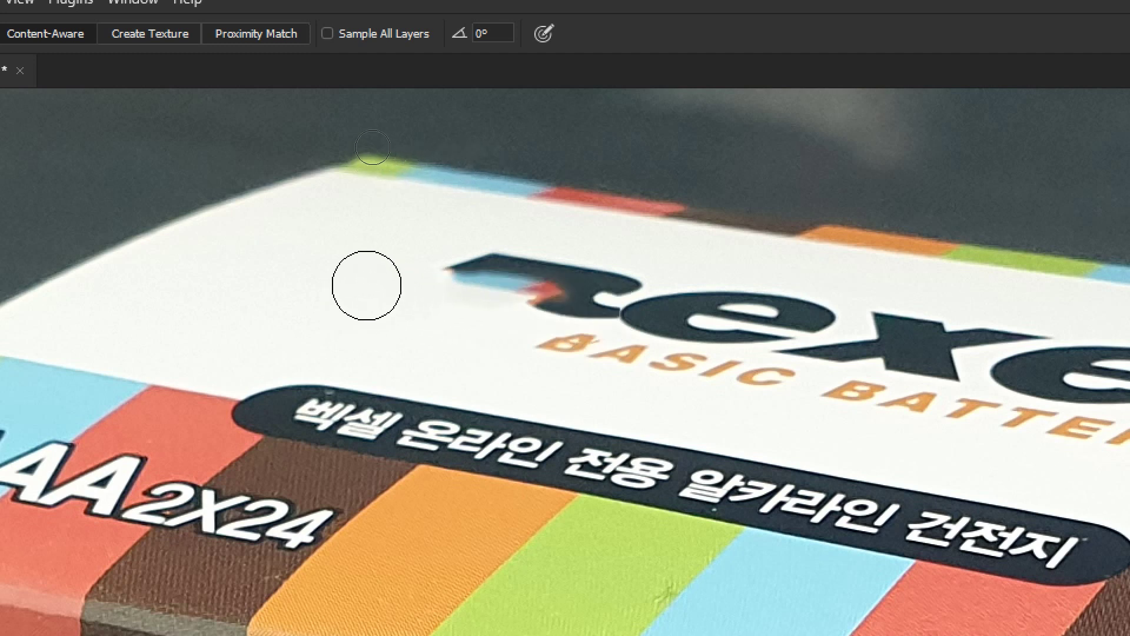
left_click_drag(367, 285, 595, 292)
left_click_drag(486, 273, 695, 301)
left_click(545, 330)
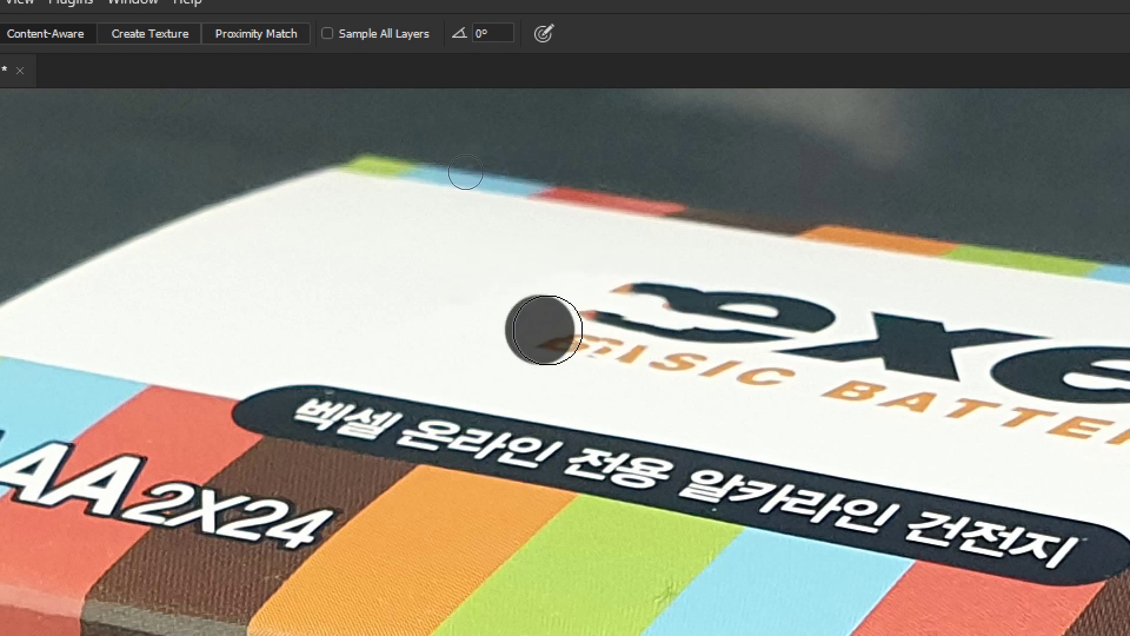
left_click_drag(545, 330, 765, 345)
left_click(601, 290)
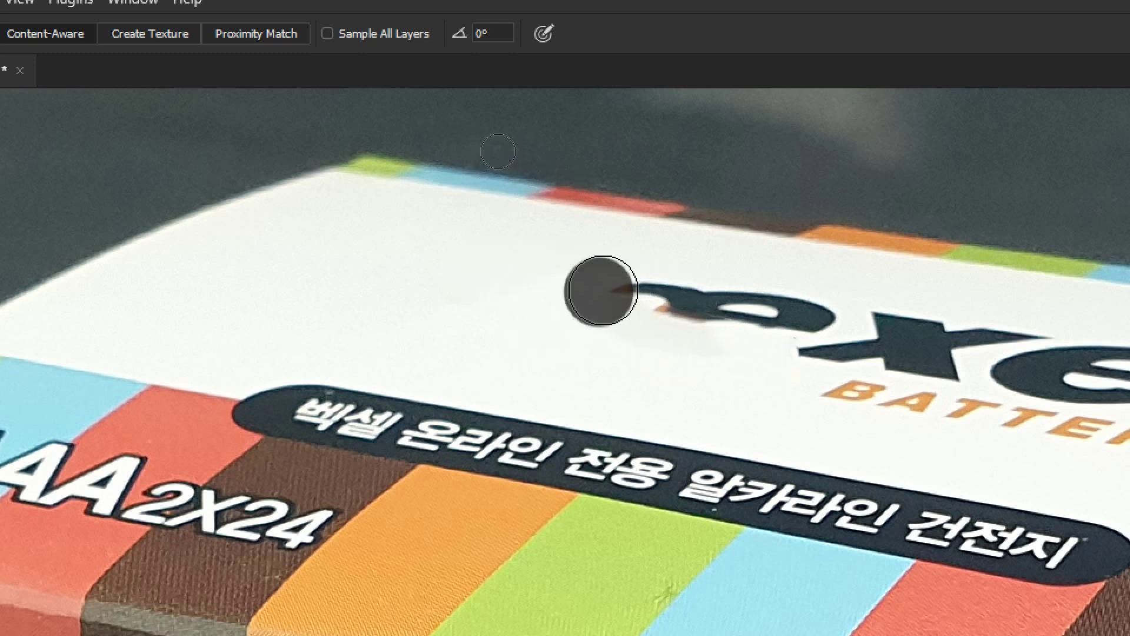
left_click_drag(601, 290, 801, 308)
left_click(680, 307)
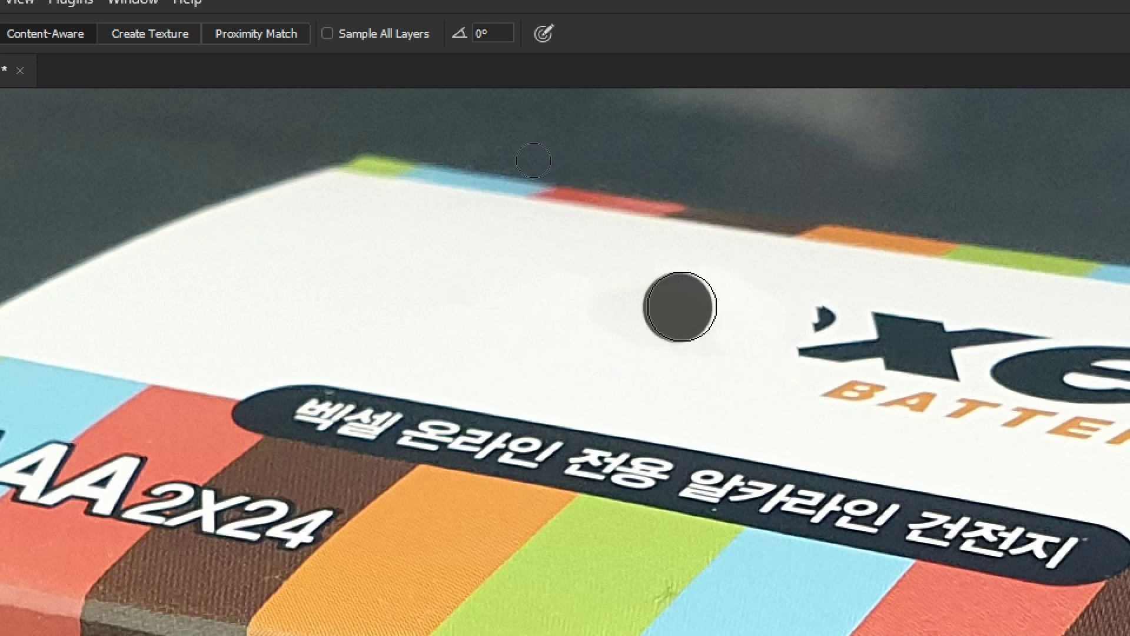
left_click_drag(680, 307, 858, 366)
Spot-heal the remaining 'el', ® mark, BATTERY letters and orange specks on the lid
scroll(942, 424, "right", 5)
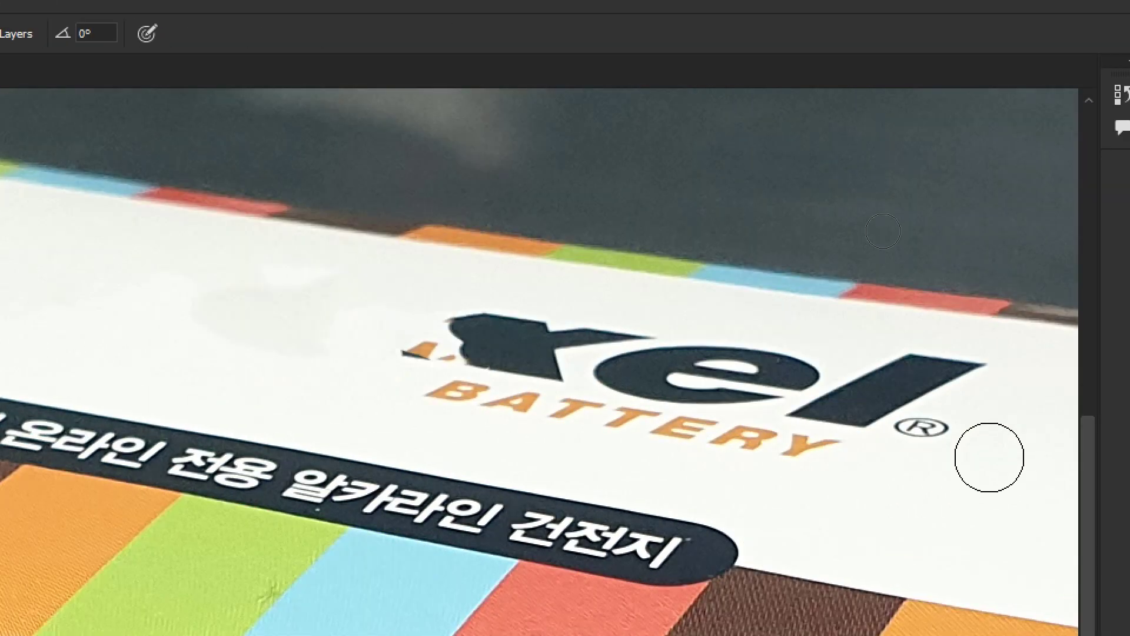
left_click_drag(987, 390, 690, 343)
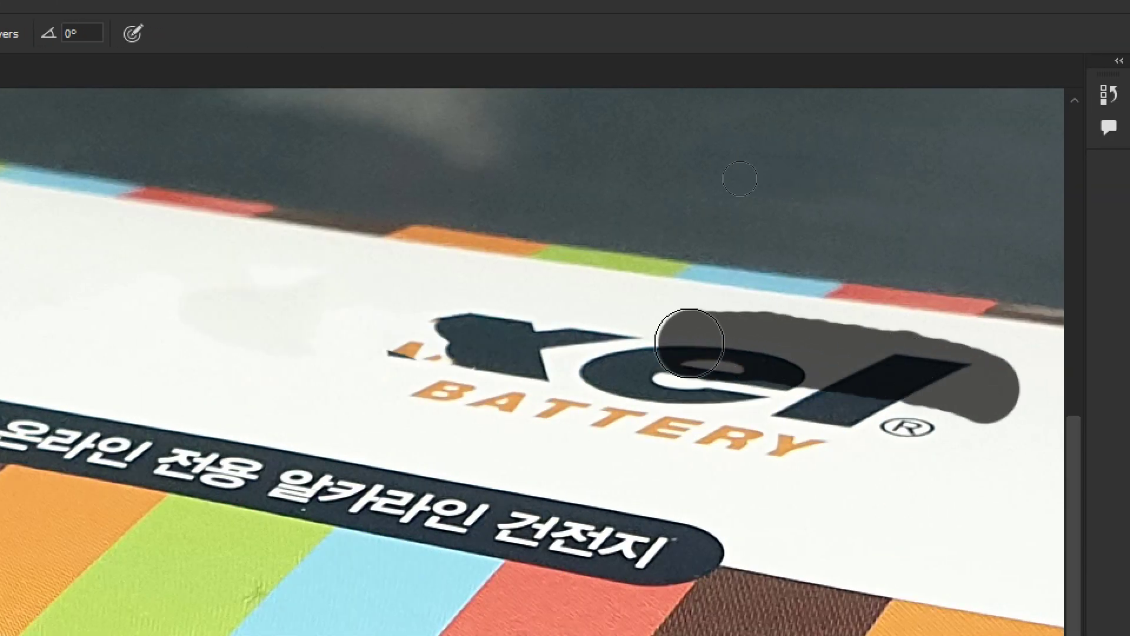
left_click_drag(946, 429, 653, 360)
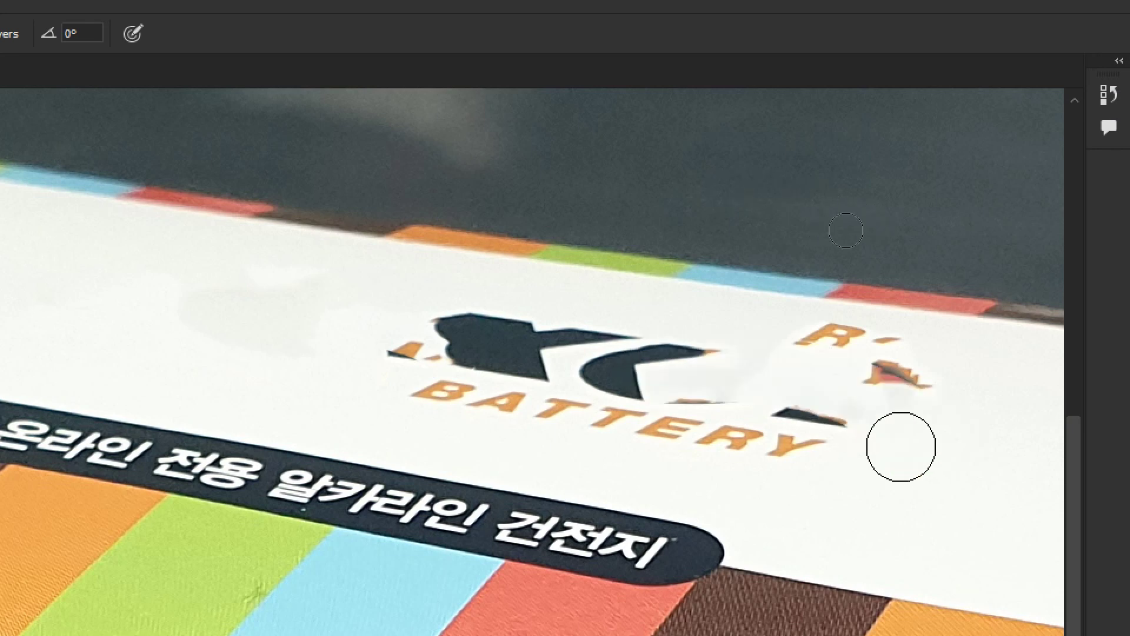
left_click_drag(936, 442, 624, 393)
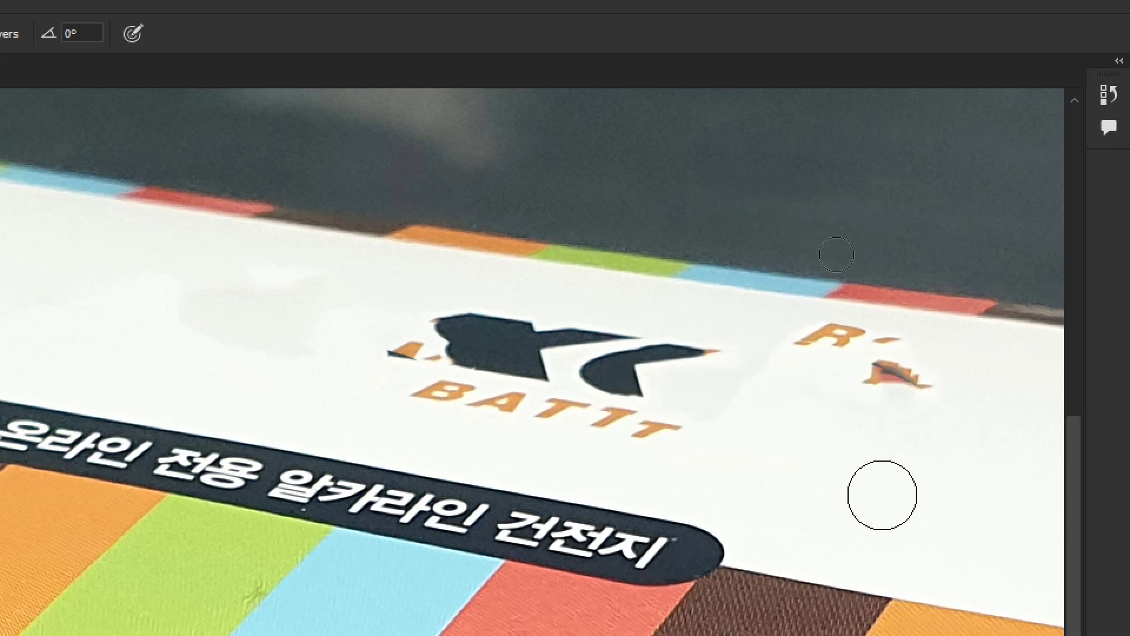
left_click_drag(882, 495, 448, 359)
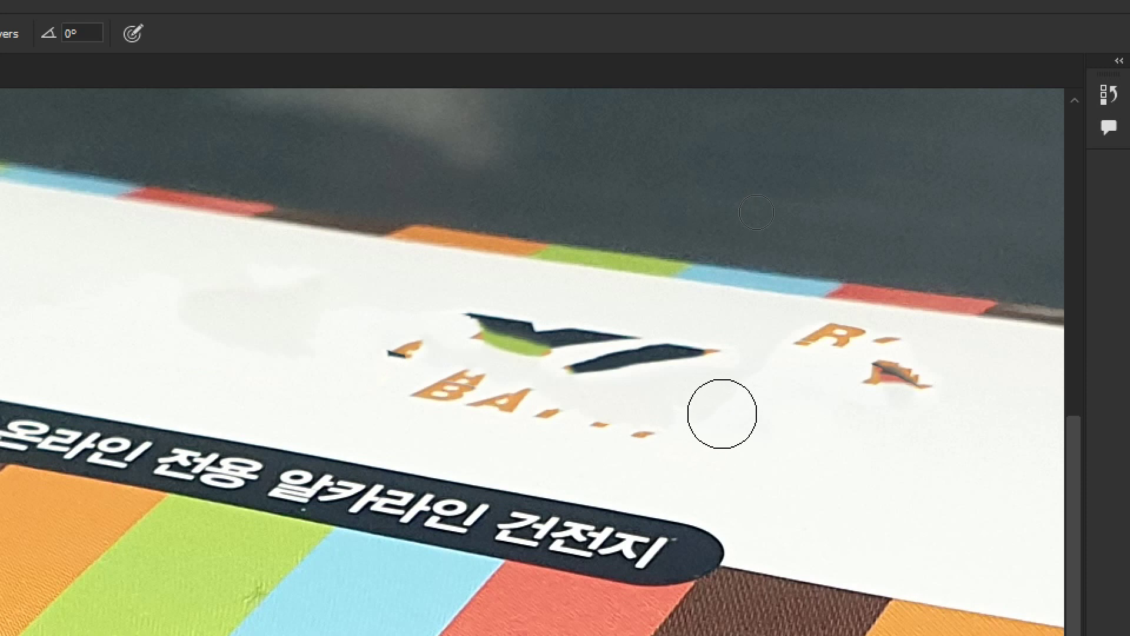
mouse_move(722, 375)
left_mouse_down()
mouse_move(412, 333)
mouse_move(727, 453)
left_mouse_up()
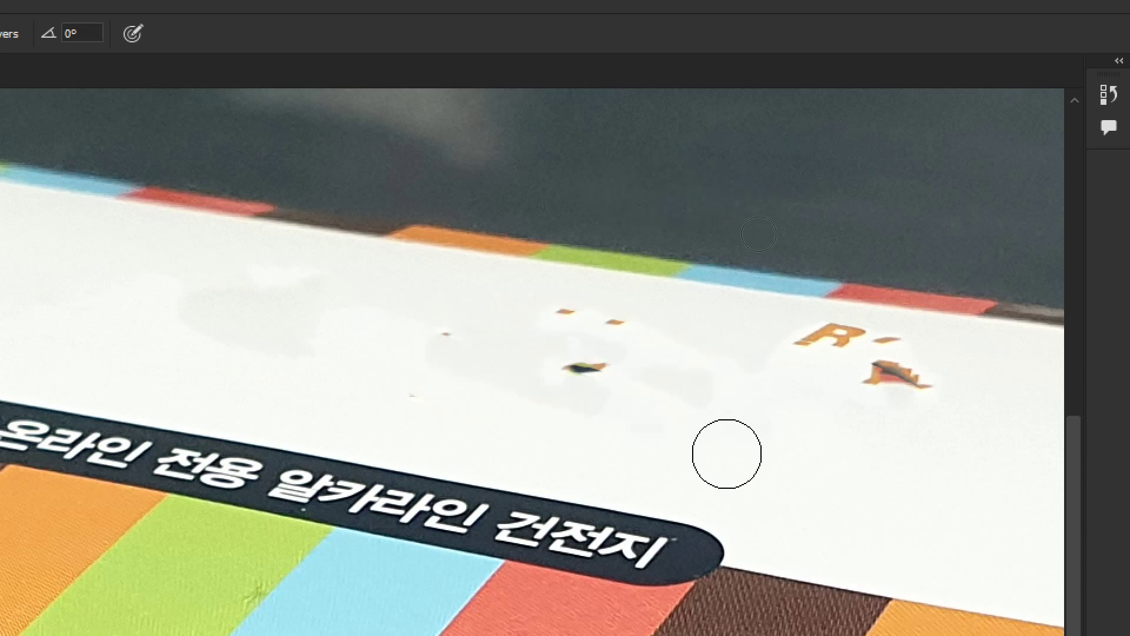
left_click_drag(713, 404, 429, 324)
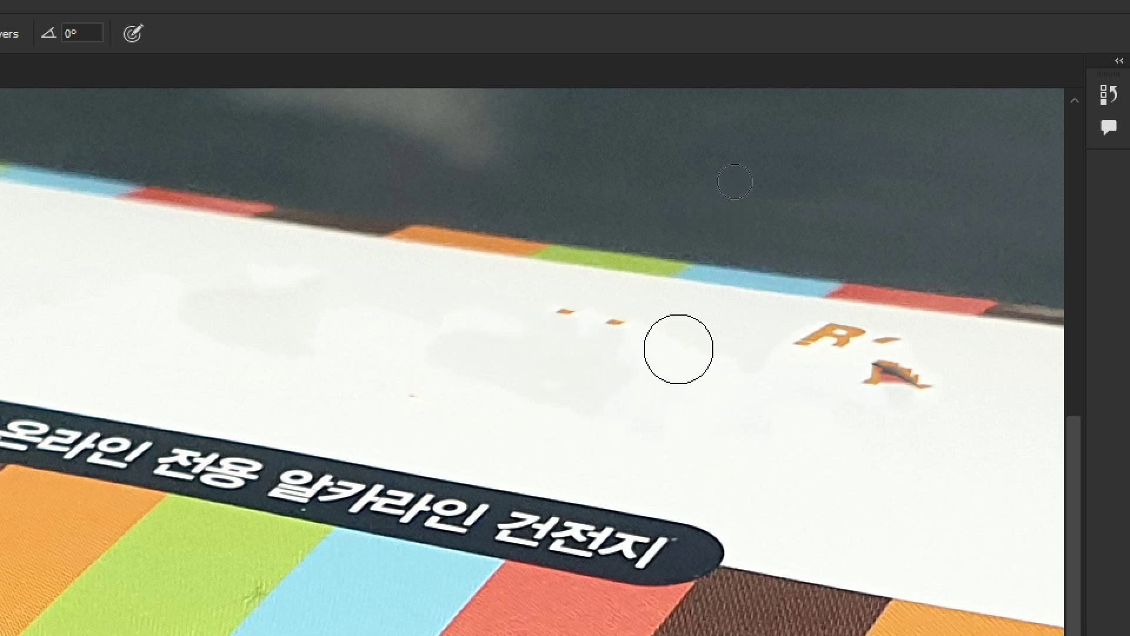
left_click_drag(679, 350, 527, 323)
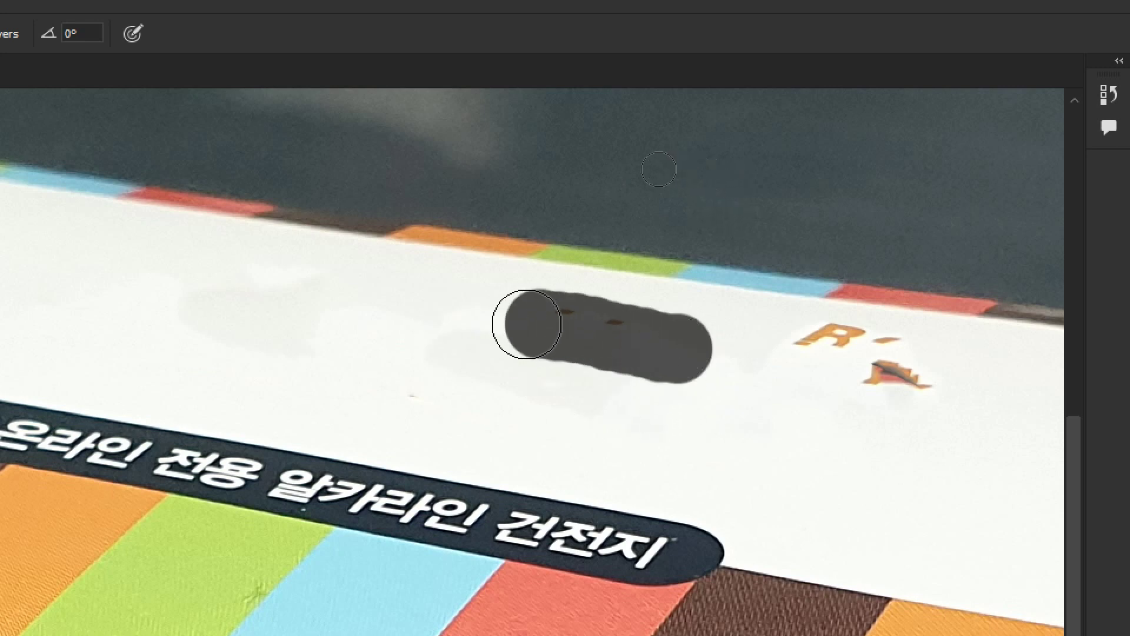
mouse_move(736, 344)
left_mouse_down()
mouse_move(797, 339)
mouse_move(914, 391)
left_mouse_up()
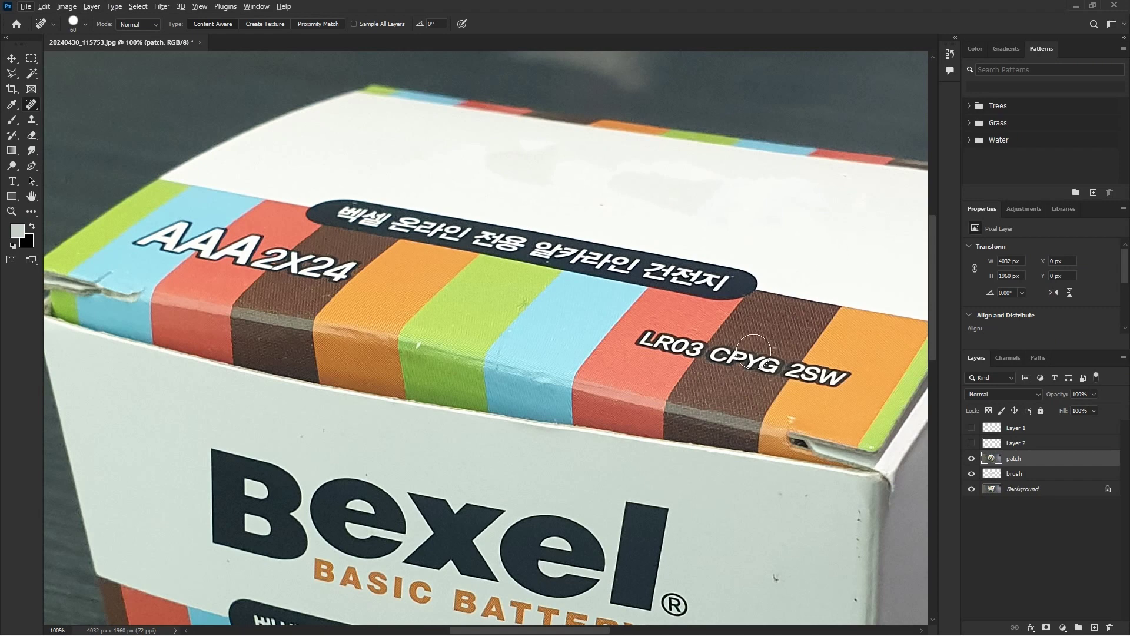
Bring the box top into view and switch to the Healing Brush Tool
left_click_drag(743, 399, 725, 306)
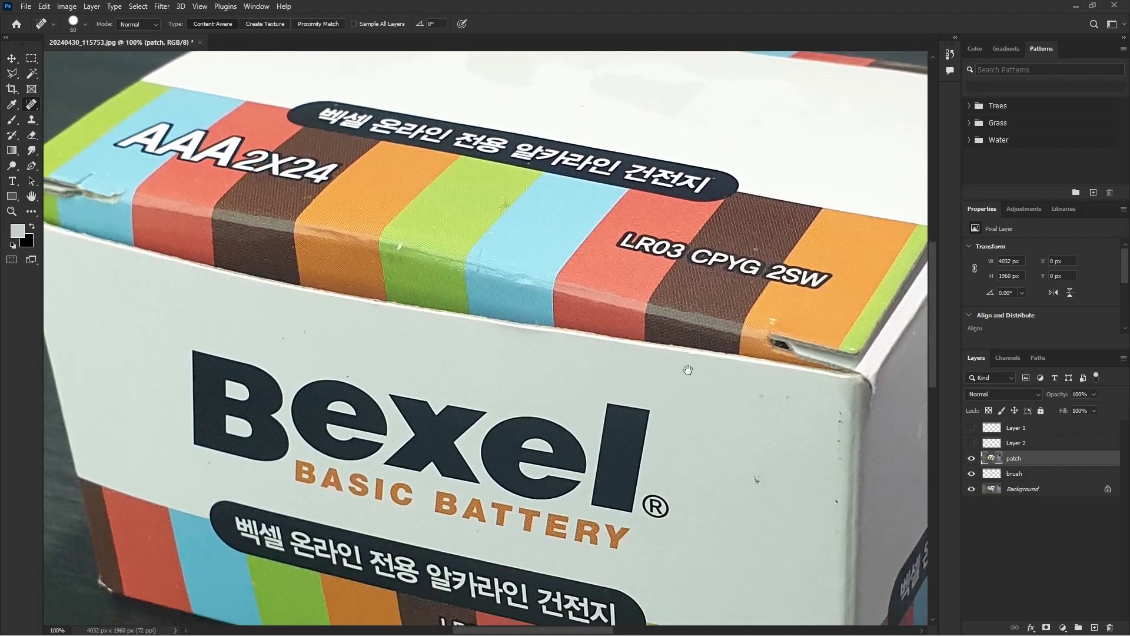
left_click_drag(687, 370, 683, 312)
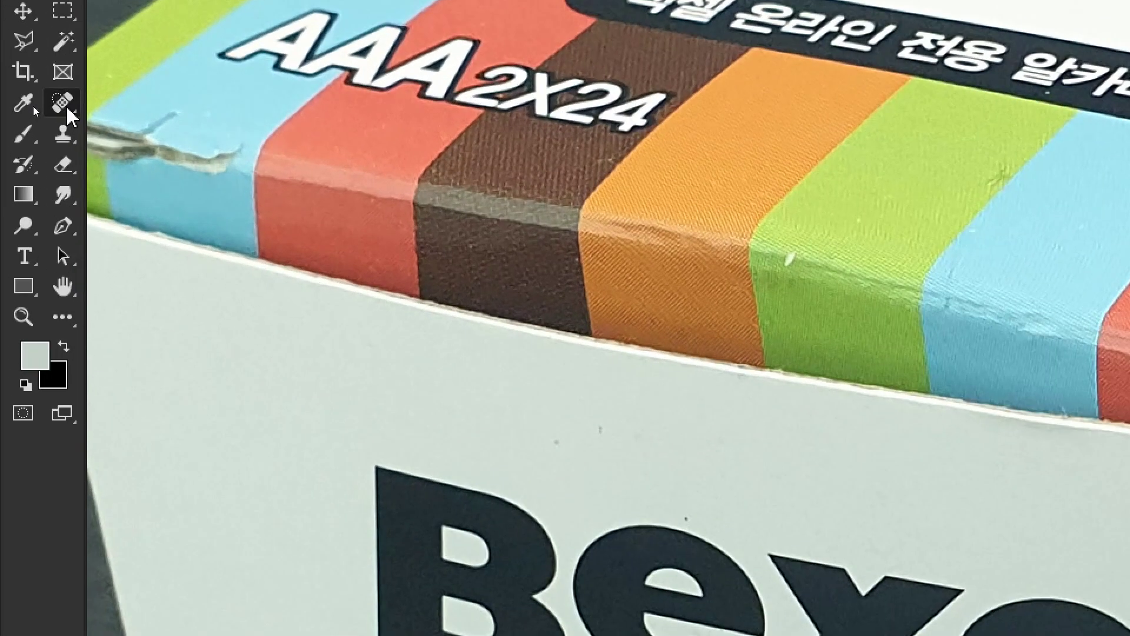
right_click(35, 106)
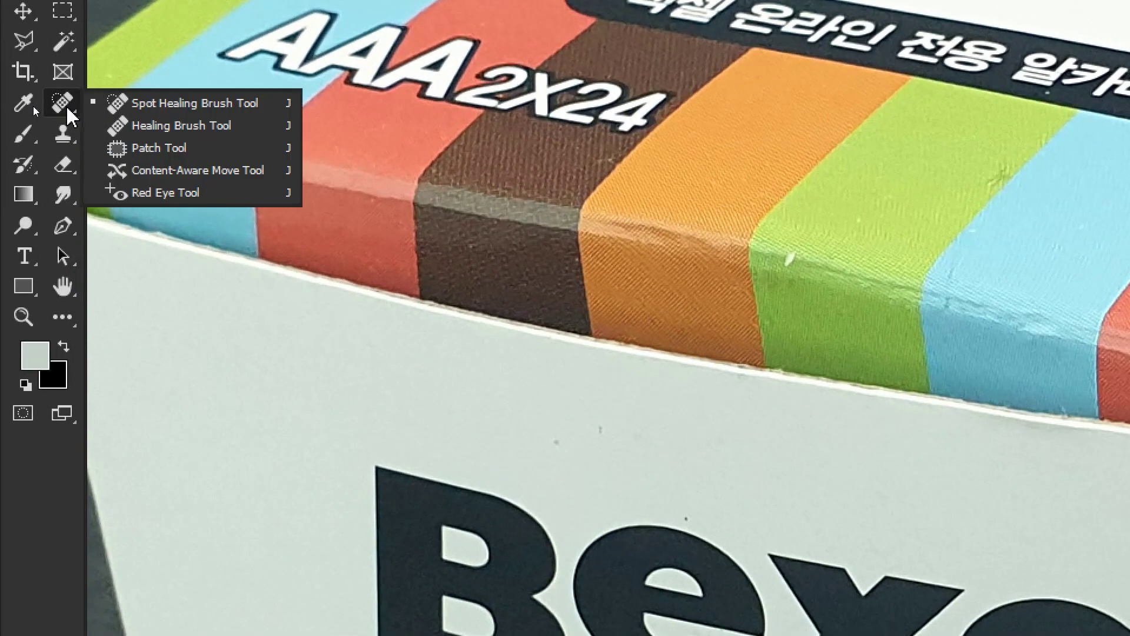
left_click(155, 126)
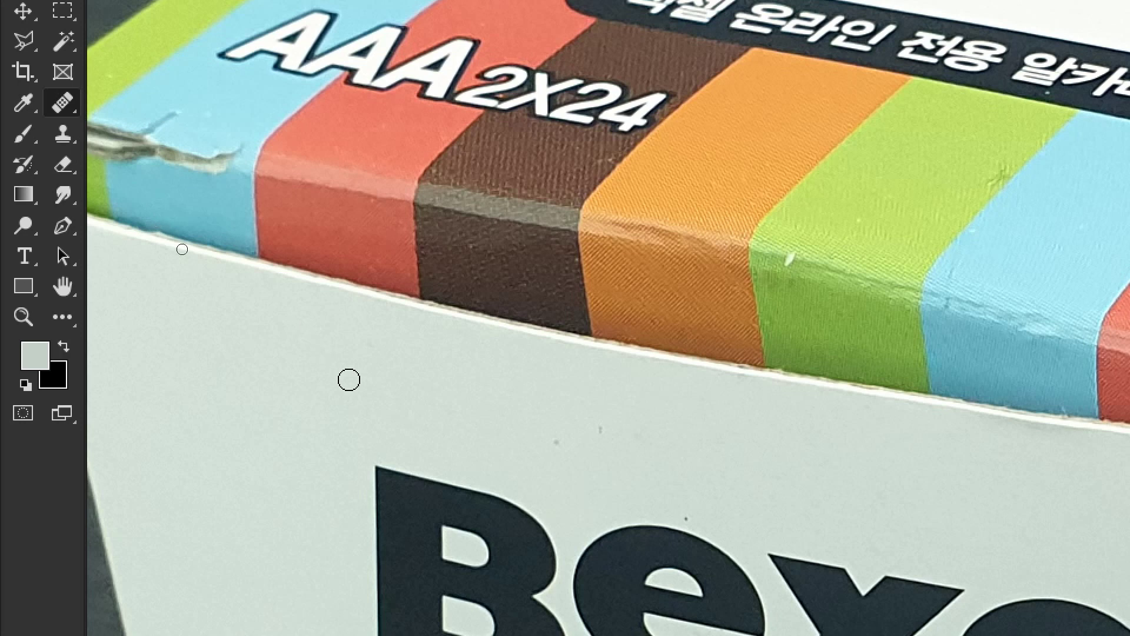
left_click(386, 459)
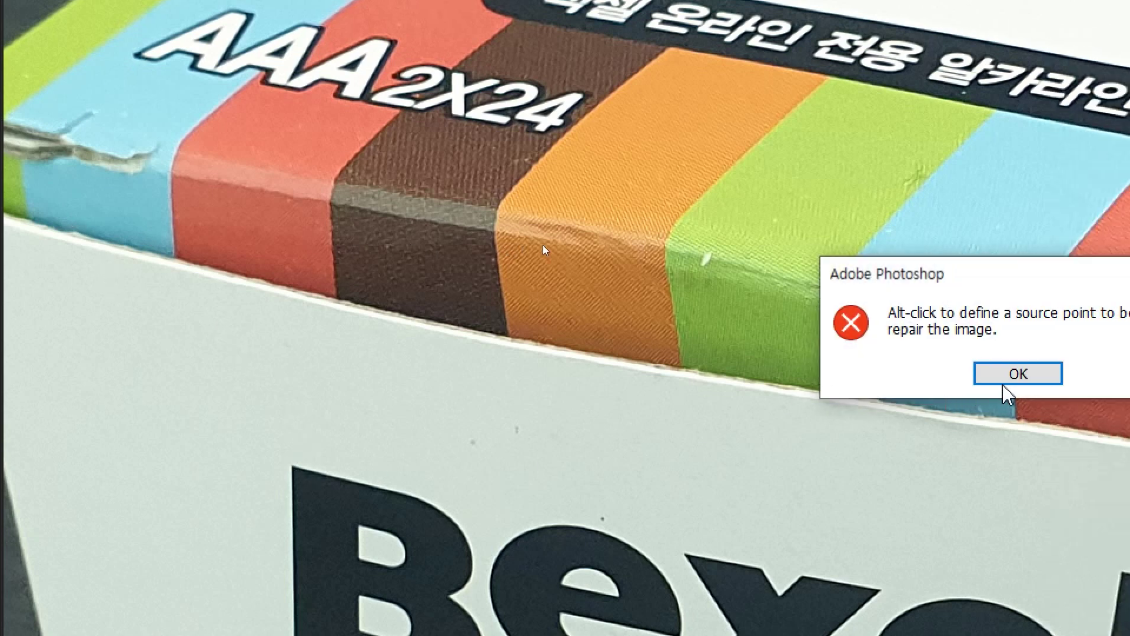
left_click(994, 382)
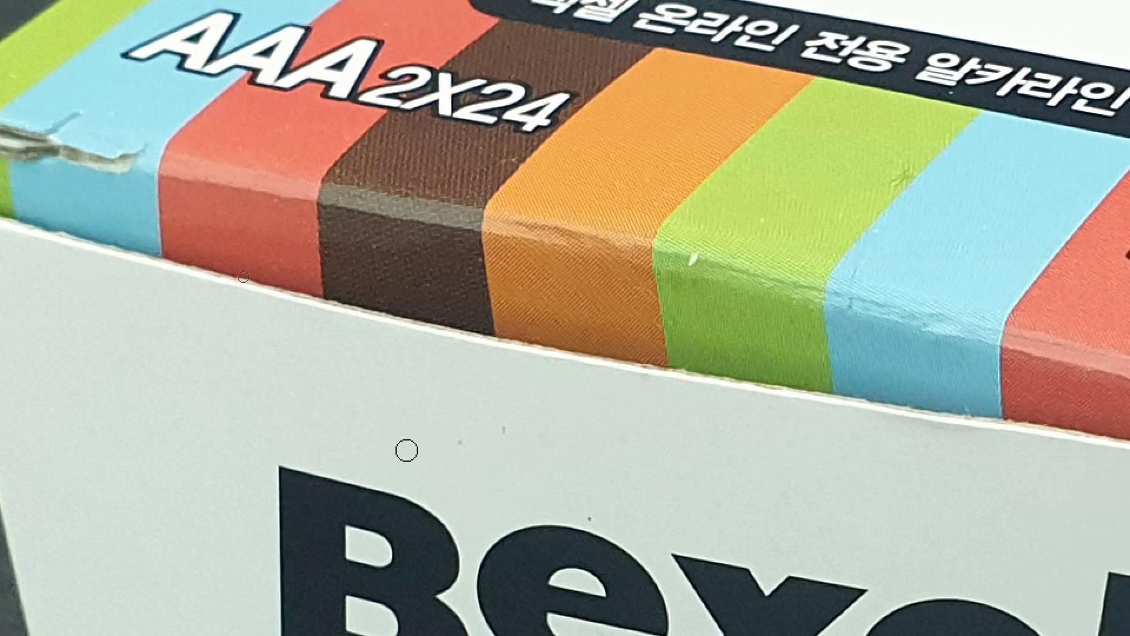
Alt-sample clean white card and heal over the B's top-left corner and top edge
key("bracketright")
key("bracketright")
key("Tab")
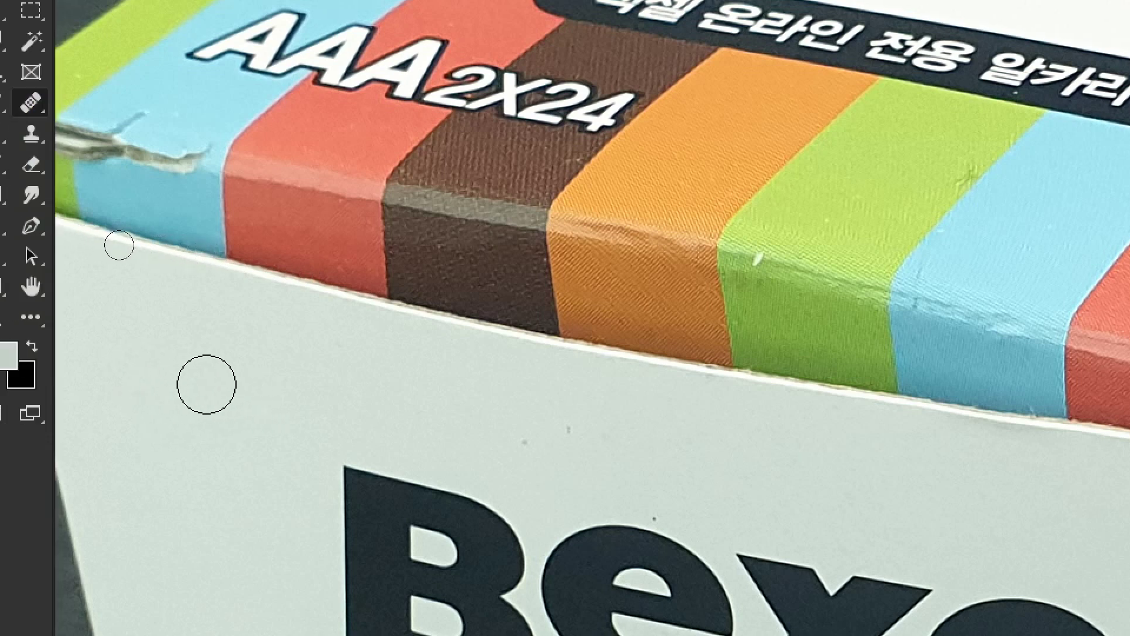
left_click(219, 388, "alt")
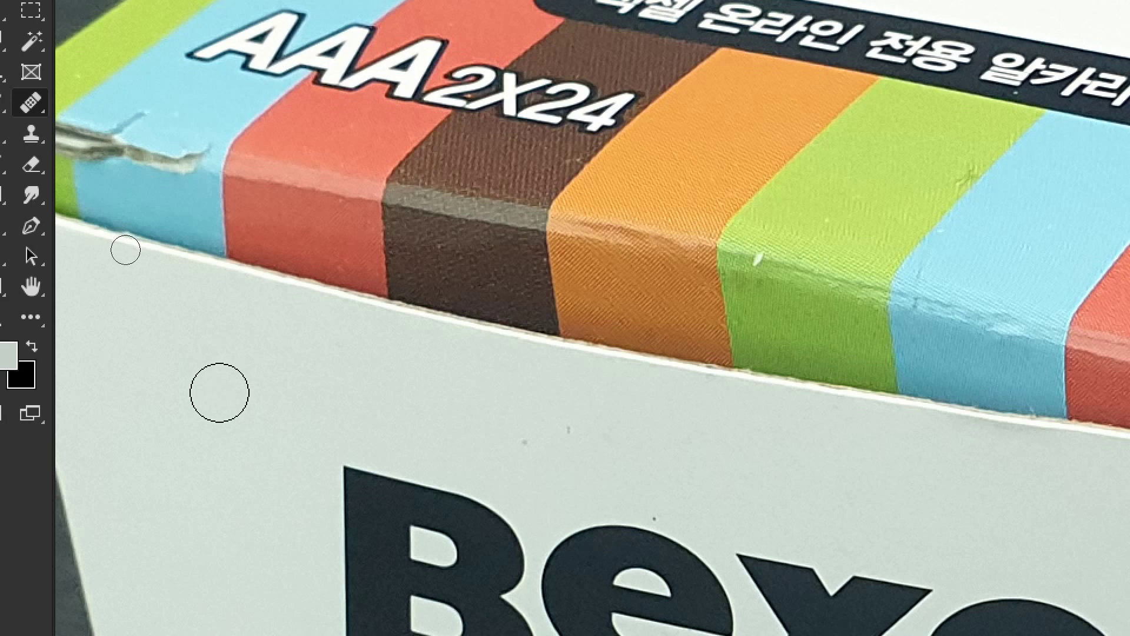
mouse_move(316, 459)
left_mouse_down()
mouse_move(384, 481)
mouse_move(328, 485)
mouse_move(377, 485)
left_mouse_up()
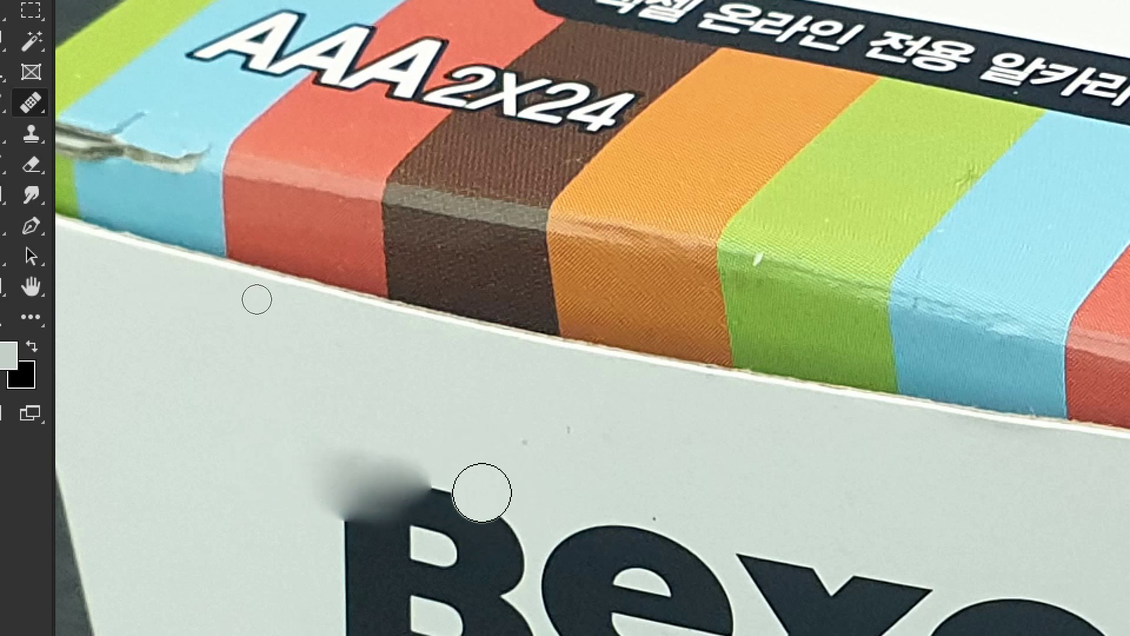
left_click_drag(481, 492, 412, 487)
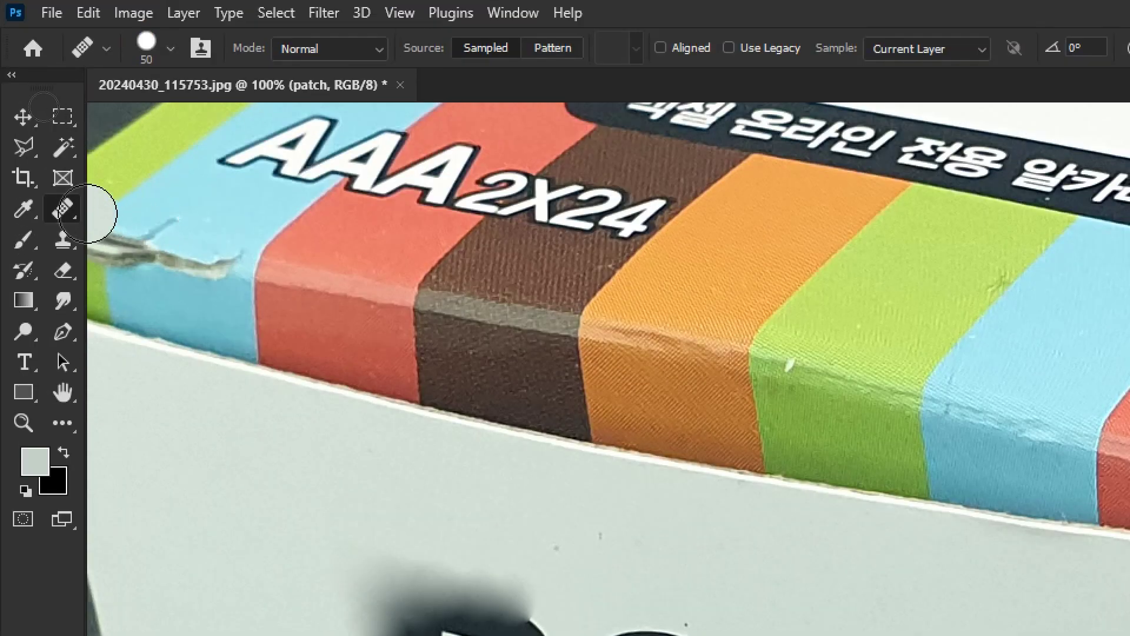
right_click(70, 212)
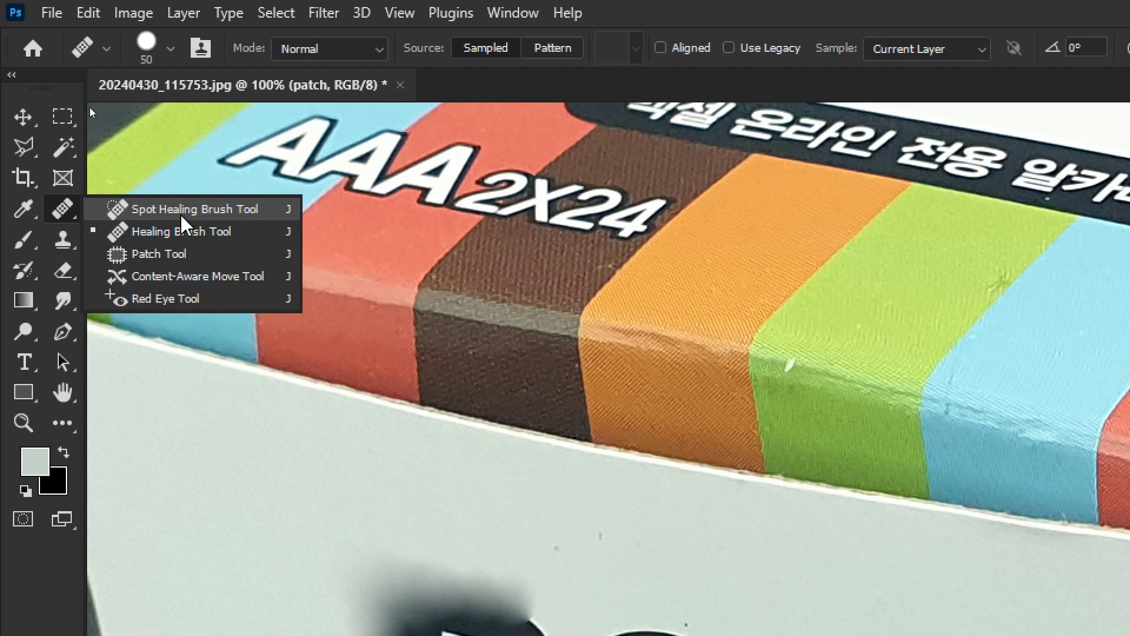
With the Spot Healing Brush, heal over the top and top-left of the logo's B
left_click(184, 215)
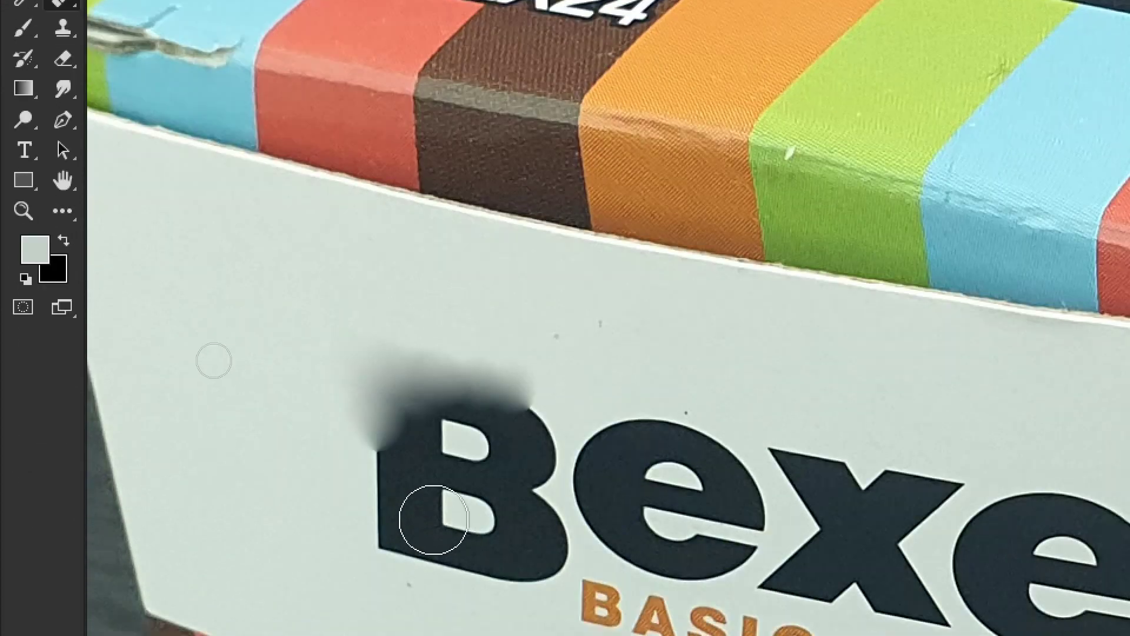
left_click_drag(274, 353, 540, 417)
left_click_drag(373, 399, 538, 409)
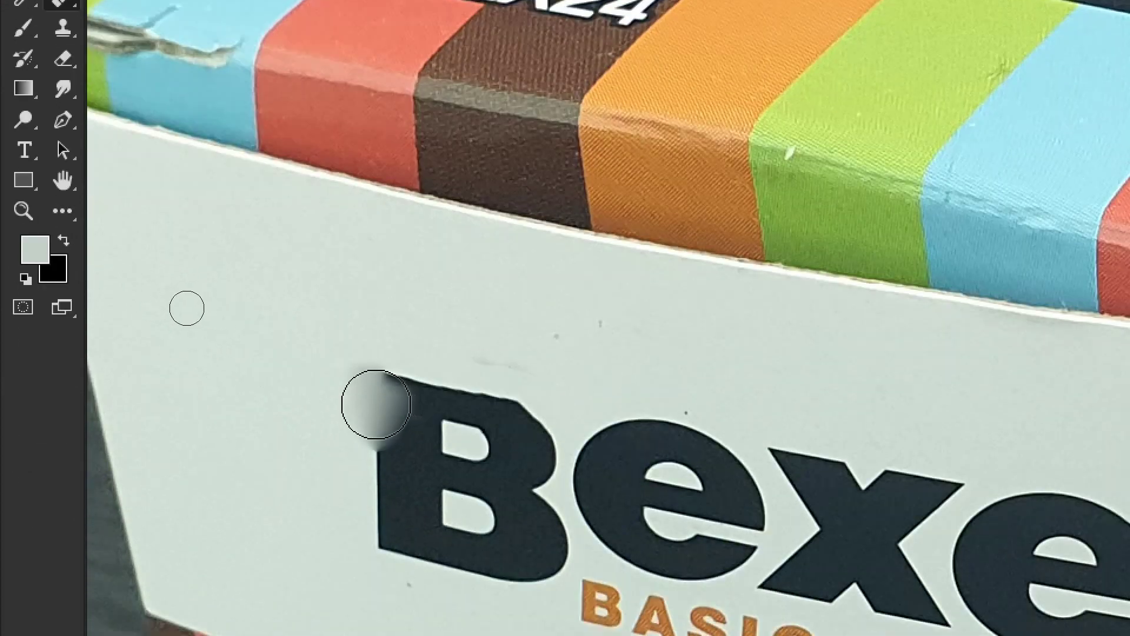
left_click_drag(331, 459, 492, 384)
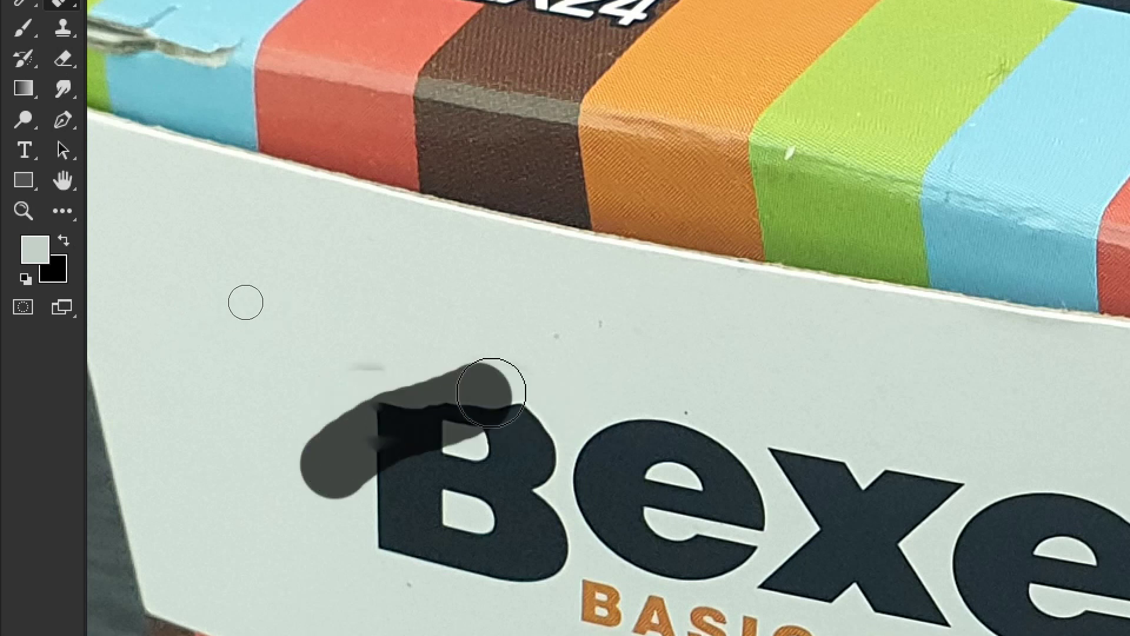
left_click_drag(341, 399, 497, 336)
left_click_drag(282, 391, 580, 371)
Keep spot-healing the rest of the B's top, then its left and lower-left edges
left_click_drag(364, 383, 565, 370)
left_click_drag(366, 390, 531, 374)
mouse_move(392, 396)
left_mouse_down()
mouse_move(501, 381)
mouse_move(585, 397)
left_mouse_up()
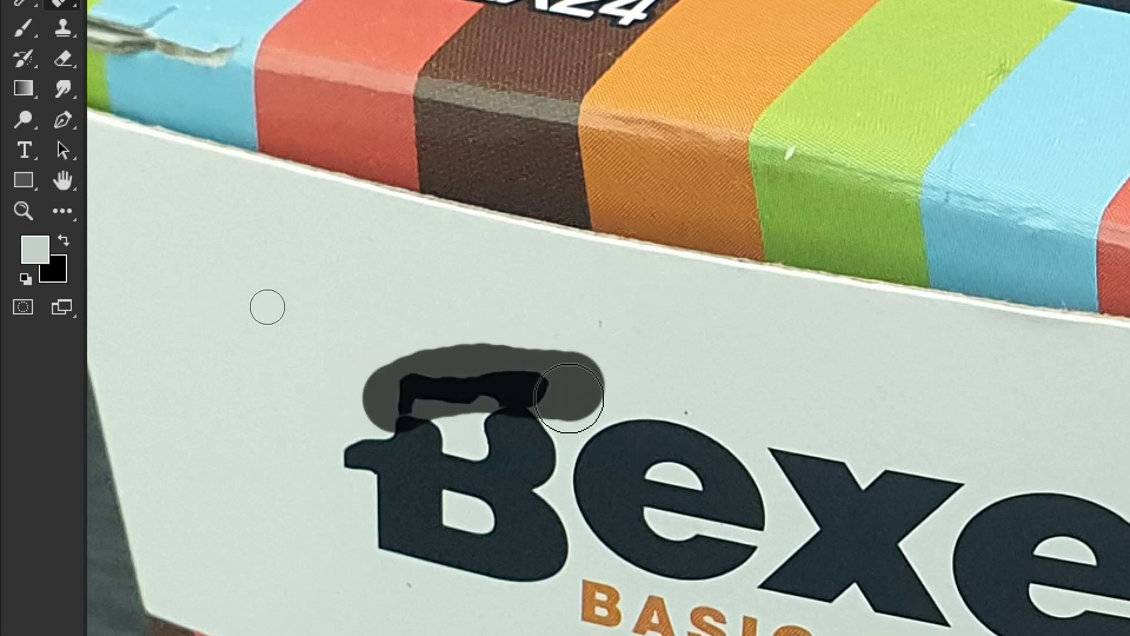
mouse_move(379, 437)
left_mouse_down()
mouse_move(403, 479)
mouse_move(396, 543)
left_mouse_up()
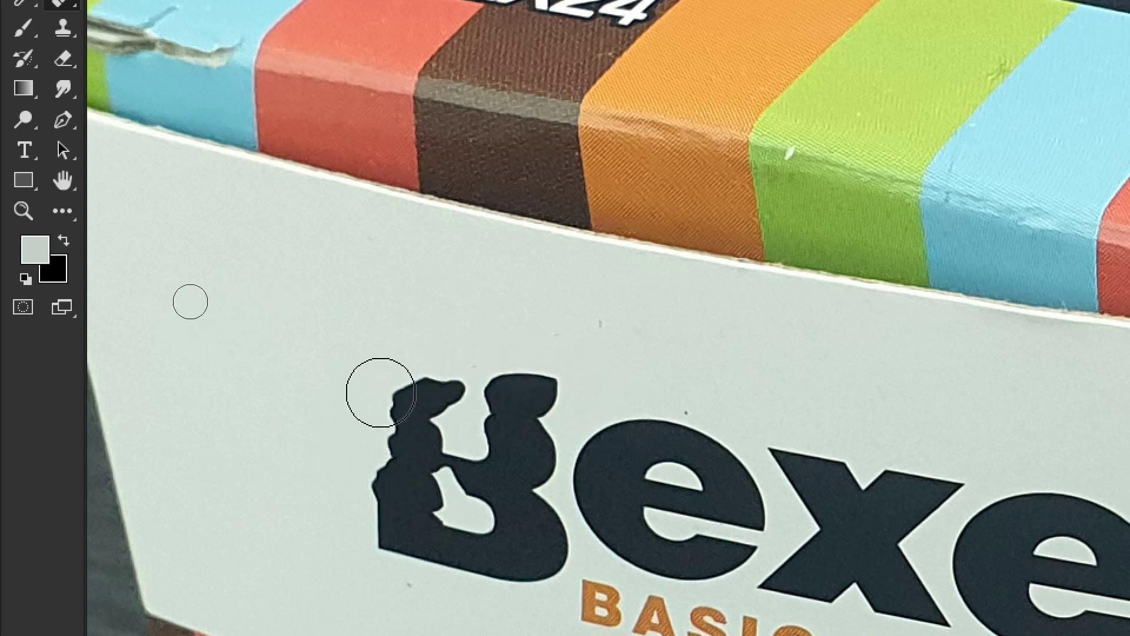
left_click_drag(372, 487, 487, 539)
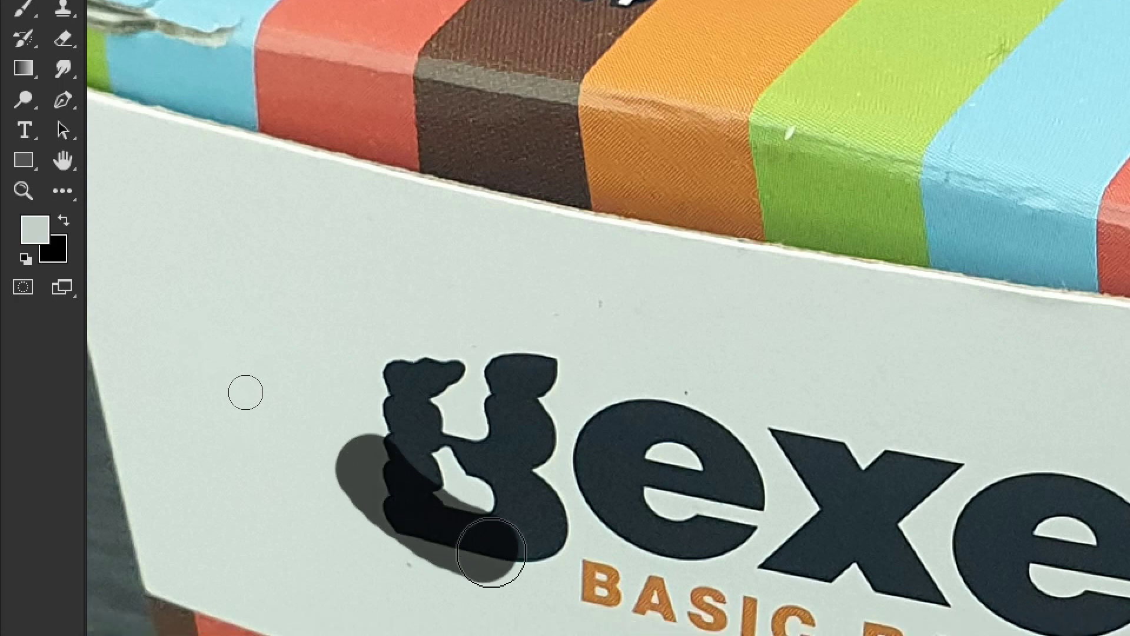
mouse_move(391, 500)
left_mouse_down()
mouse_move(512, 524)
mouse_move(661, 523)
left_mouse_up()
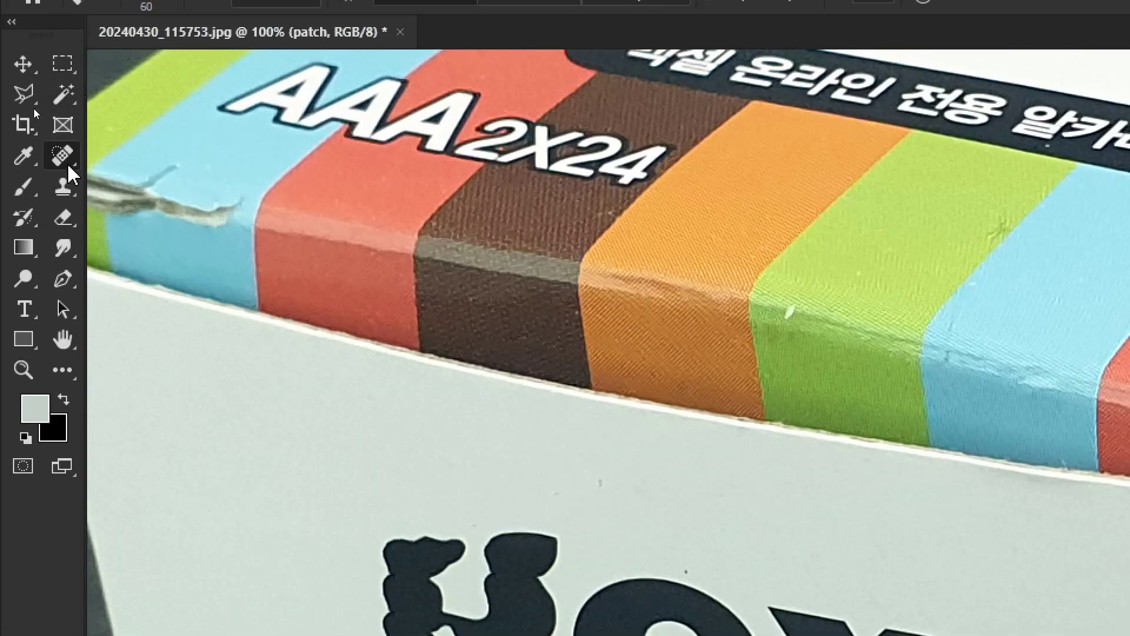
right_click(63, 165)
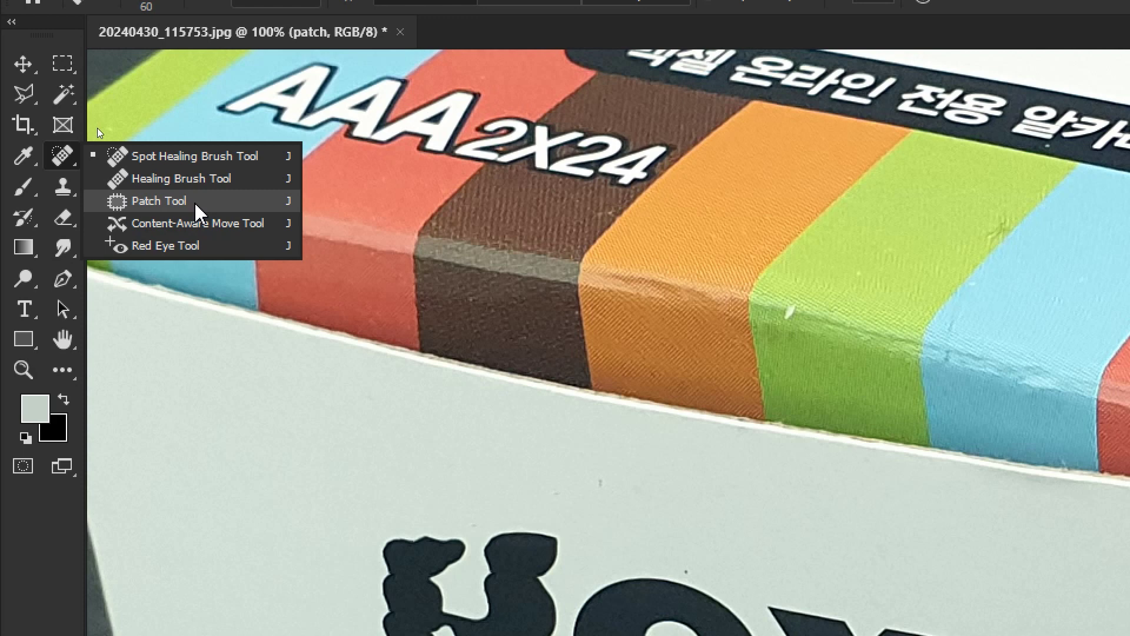
Choose the Patch Tool and trace a trial outline over the B's top, then cancel it
left_click(198, 206)
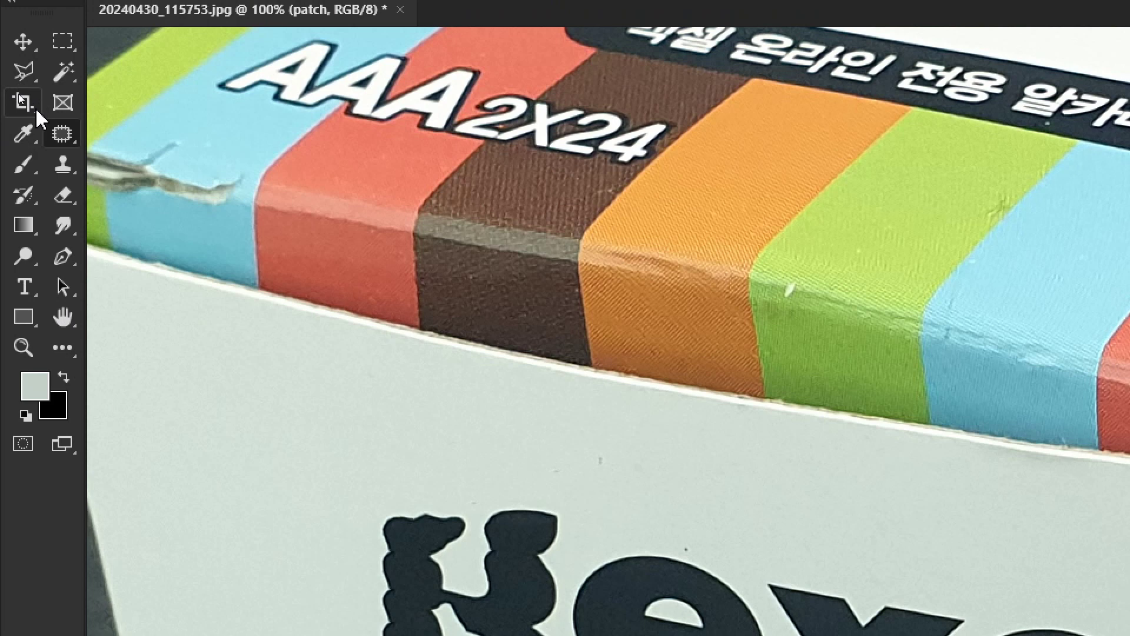
right_click(32, 84)
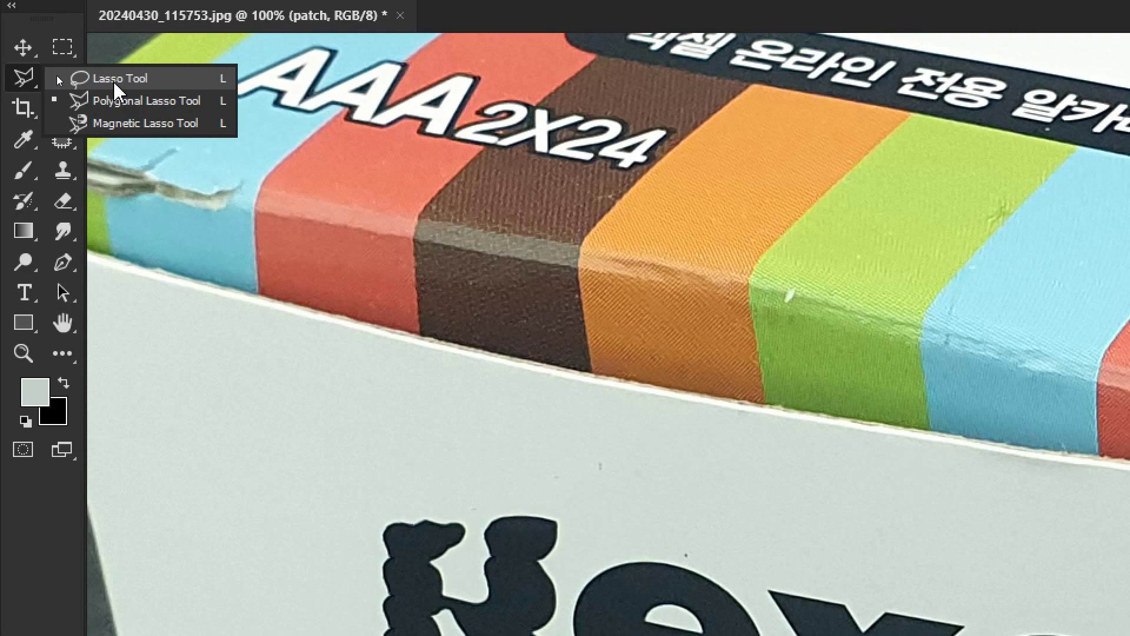
left_click(116, 82)
left_click(68, 139)
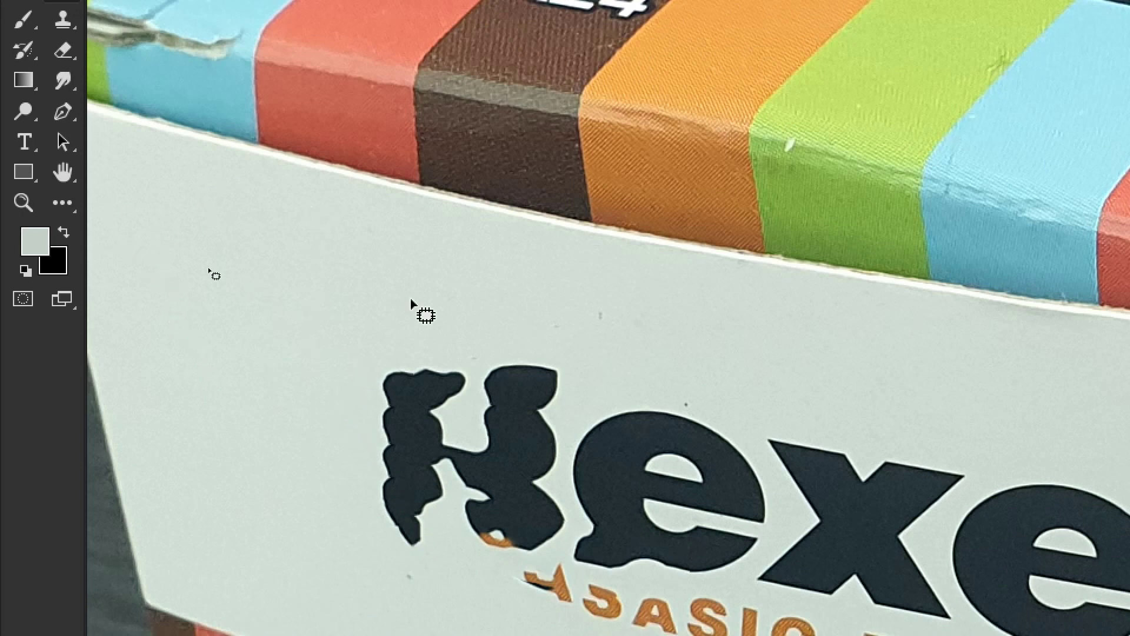
mouse_move(362, 342)
left_mouse_down()
mouse_move(448, 322)
mouse_move(479, 347)
mouse_move(480, 403)
mouse_move(367, 418)
left_mouse_up()
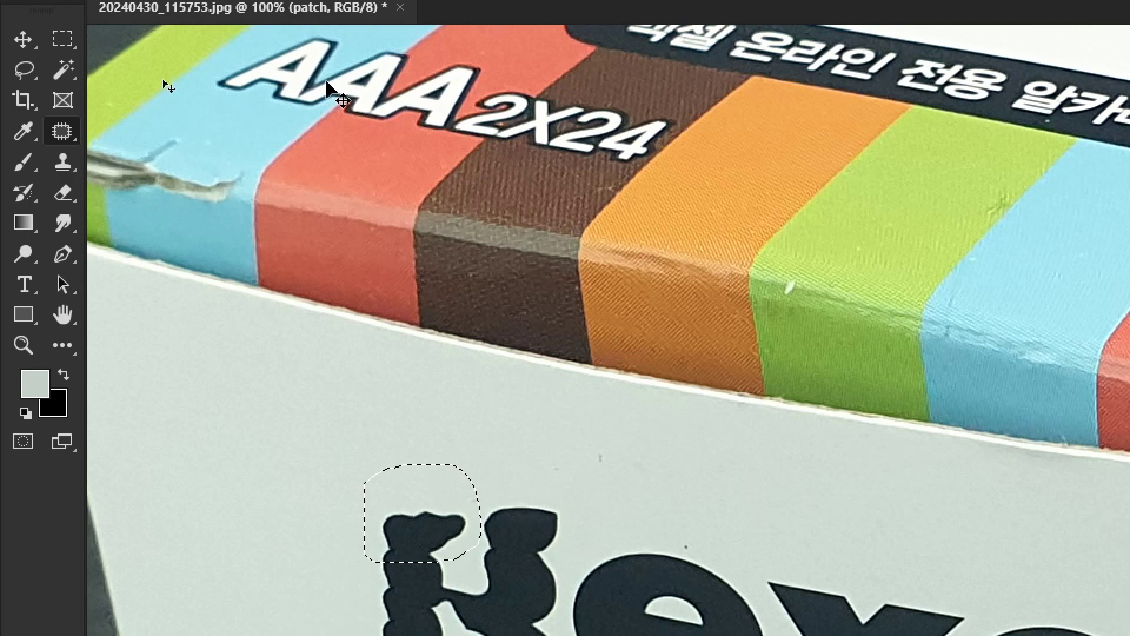
key("ctrl+d")
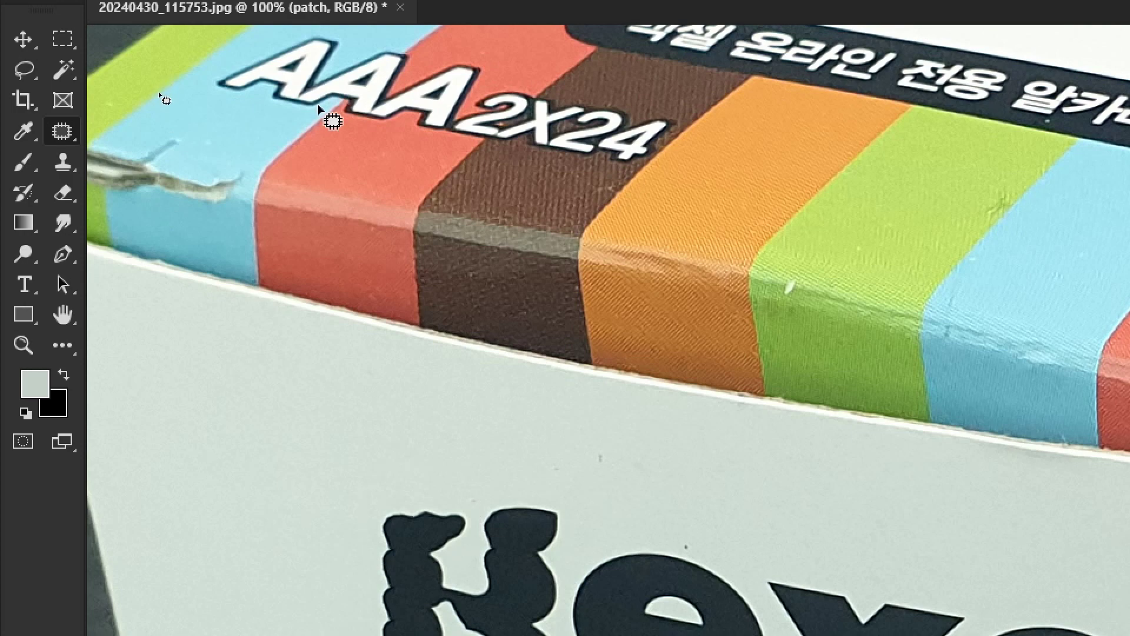
Patch the left side of the B with clean white card
mouse_move(527, 378)
left_mouse_down()
mouse_move(556, 315)
mouse_move(581, 171)
left_mouse_up()
mouse_move(462, 281)
left_mouse_down()
mouse_move(416, 482)
mouse_move(456, 524)
mouse_move(497, 507)
mouse_move(498, 487)
mouse_move(620, 483)
mouse_move(651, 308)
mouse_move(473, 250)
left_mouse_up()
left_click_drag(548, 383, 321, 251)
key("ctrl+d")
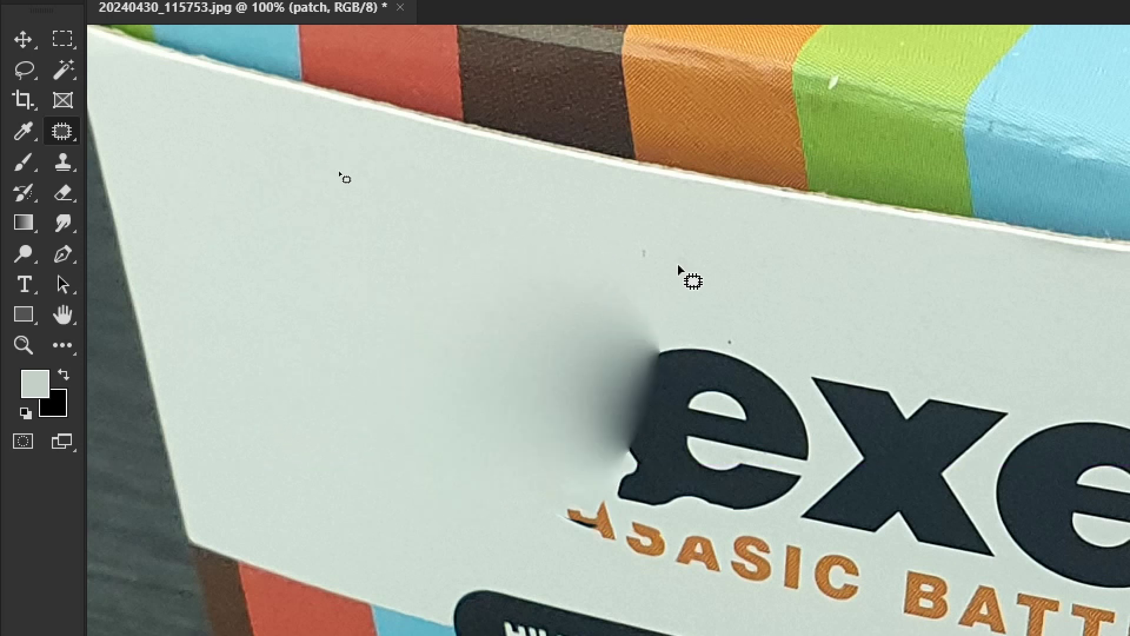
Patch the dark blotch left of the e with clean card
left_click_drag(762, 396, 569, 282)
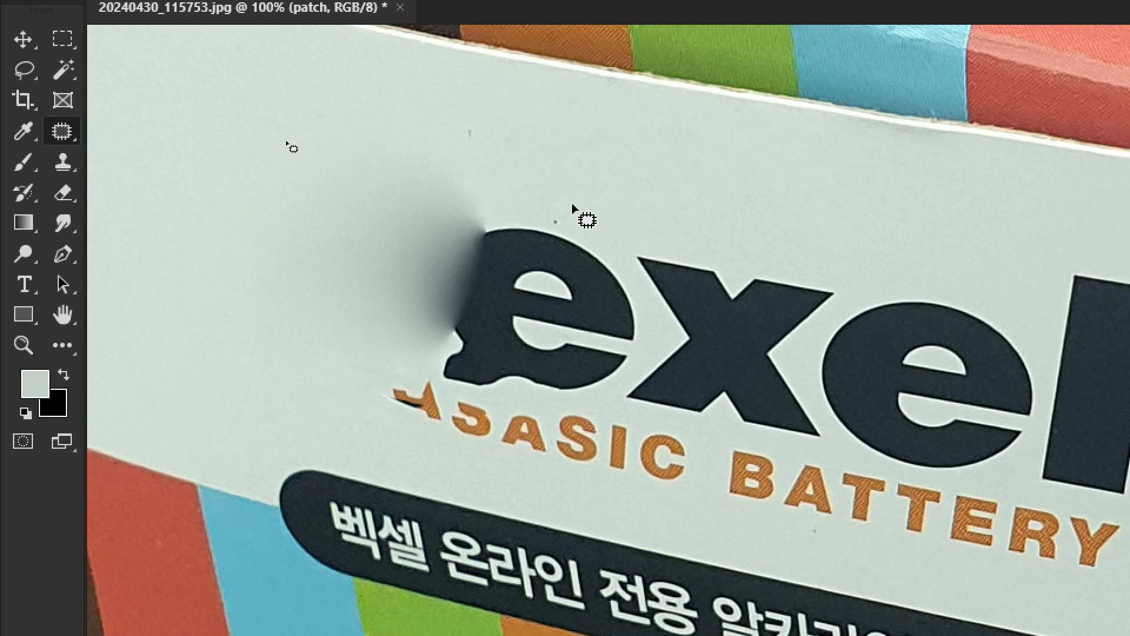
mouse_move(558, 221)
left_mouse_down()
mouse_move(497, 195)
mouse_move(396, 255)
mouse_move(575, 320)
mouse_move(602, 257)
mouse_move(558, 221)
left_mouse_up()
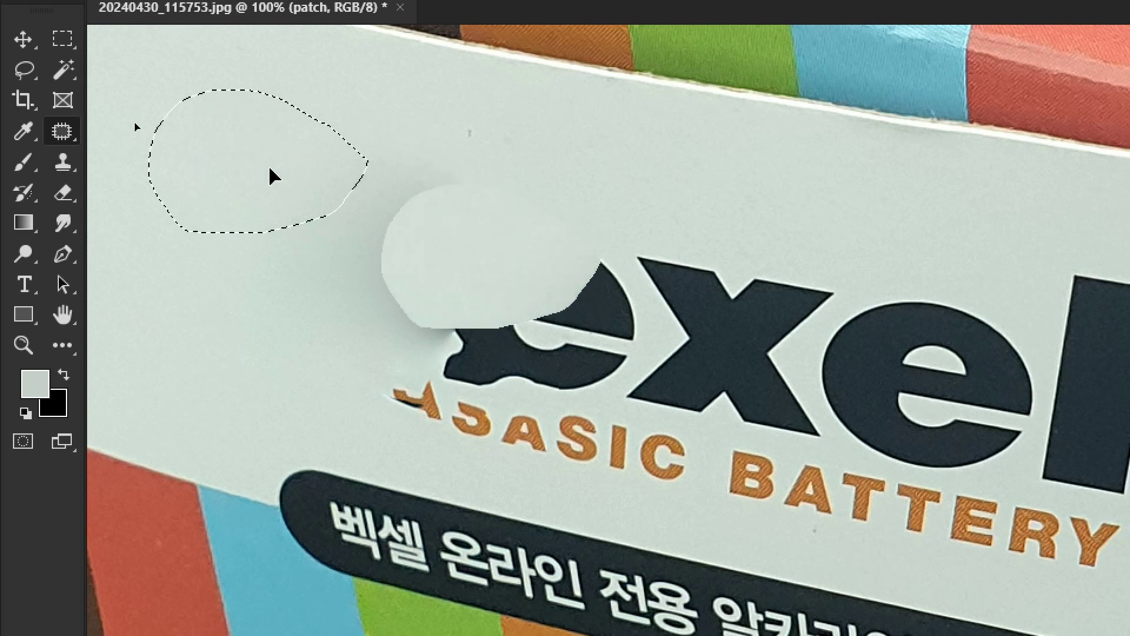
left_click_drag(494, 265, 270, 171)
key("ctrl+d")
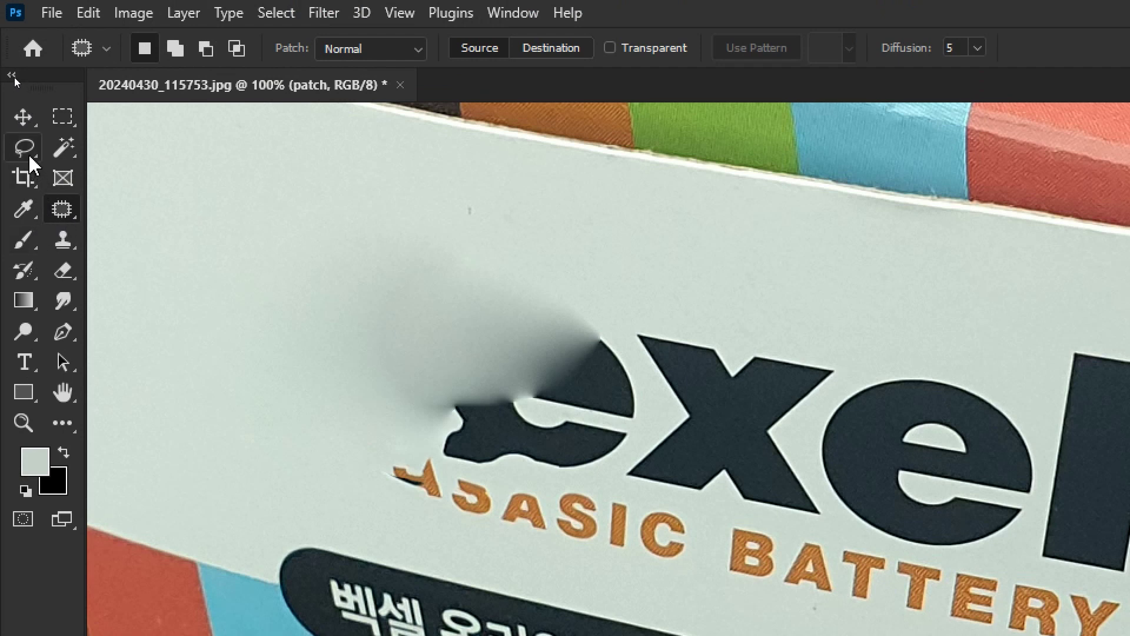
Choose the Polygonal Lasso Tool and start outlining the BASIC BATTERY text
left_click(23, 148)
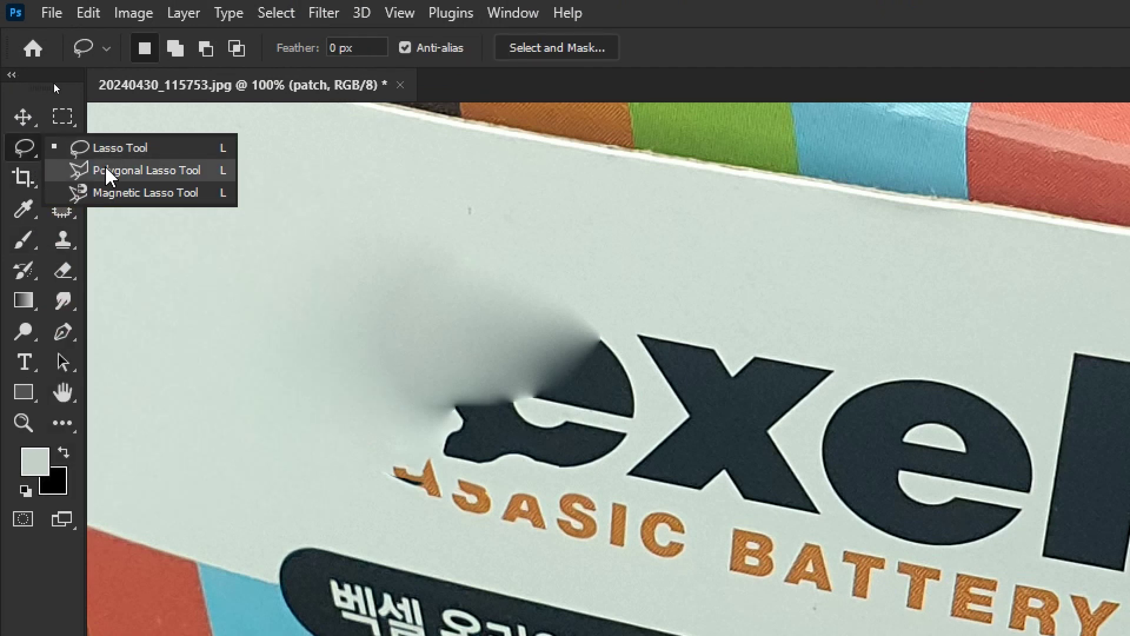
left_click(176, 170)
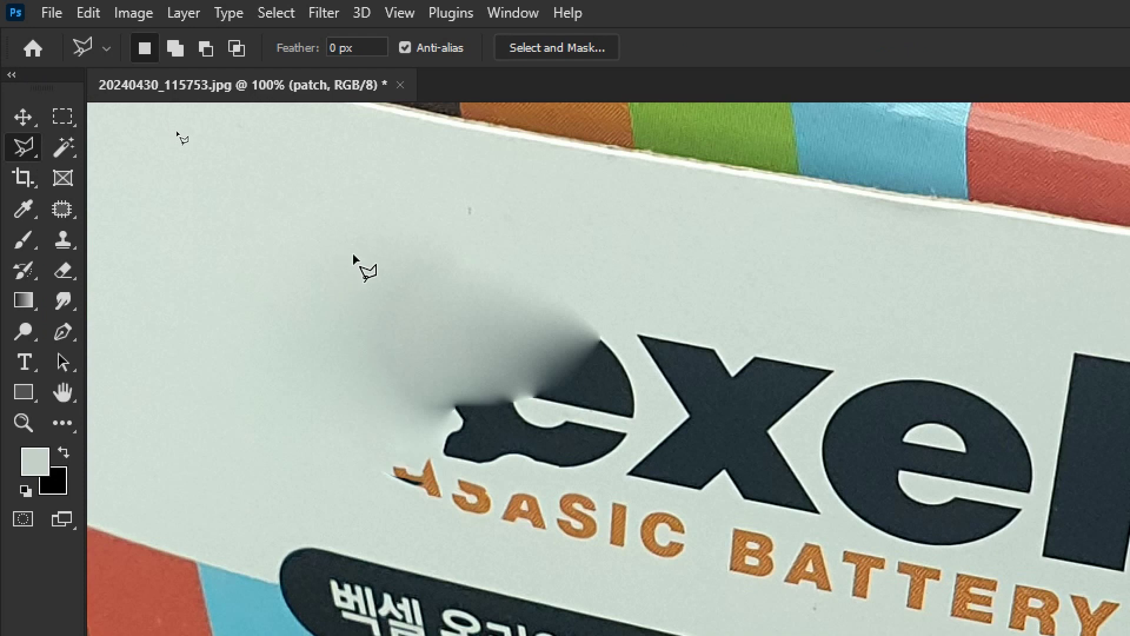
left_click_drag(457, 390, 304, 217)
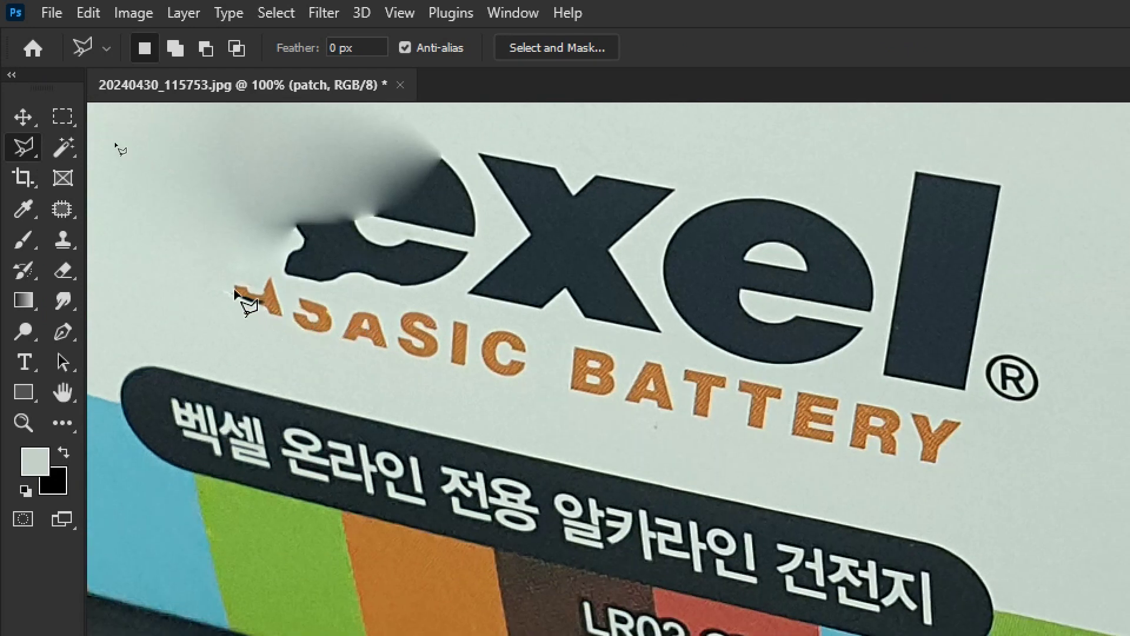
left_click(223, 259)
left_click(288, 280)
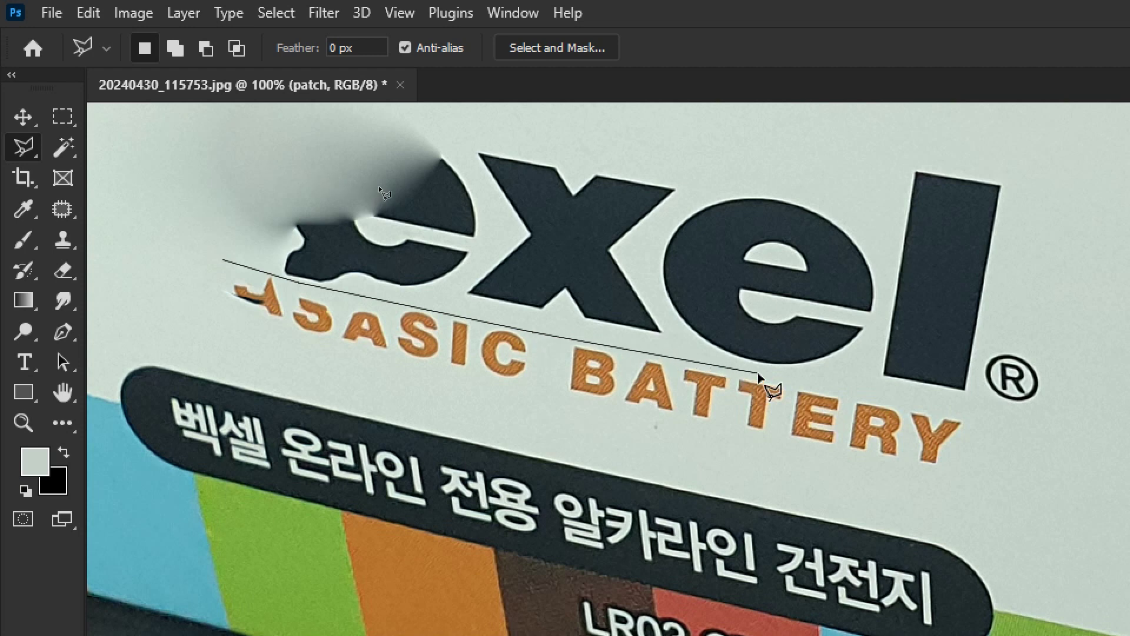
Carry the outline around the end of BATTERY and close the selection
left_click(855, 392)
left_click(962, 402)
left_click(985, 439)
left_click(950, 480)
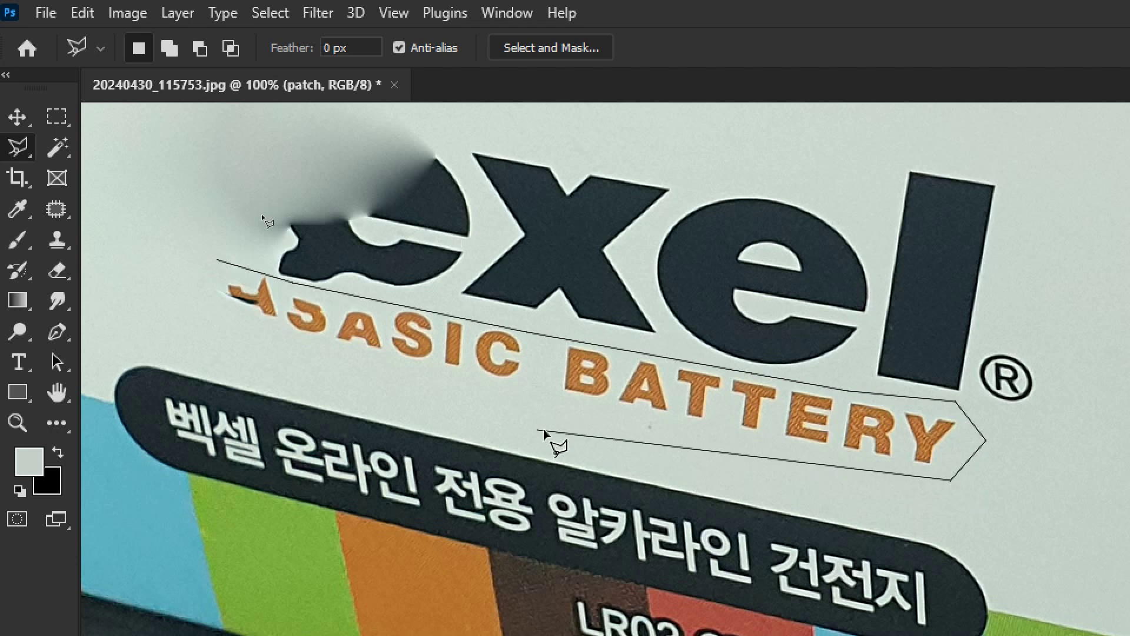
left_click(193, 310)
left_click(194, 267)
left_click(215, 260)
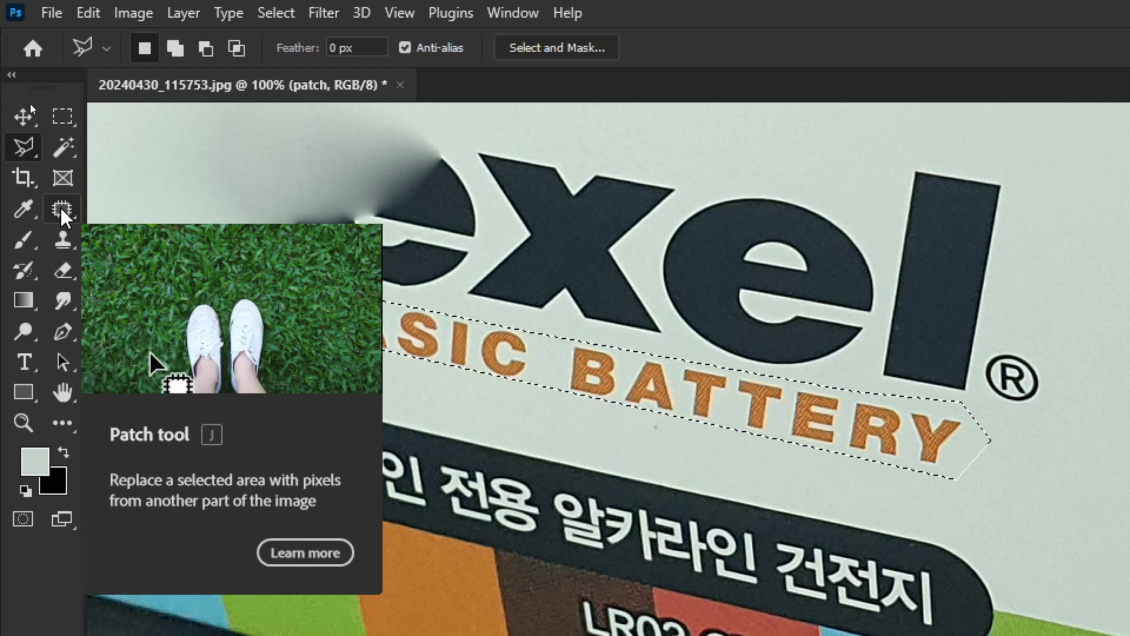
left_click(62, 211)
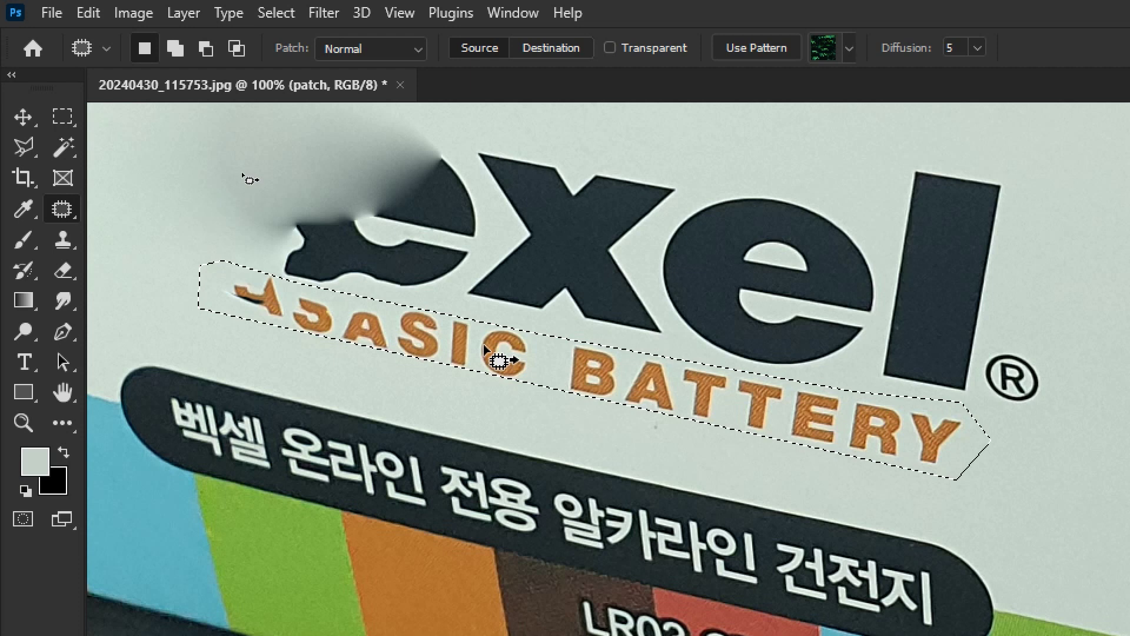
Patch out the BASIC BATTERY text and the smudged first logo letter with clean box surface
left_click_drag(484, 347, 471, 412)
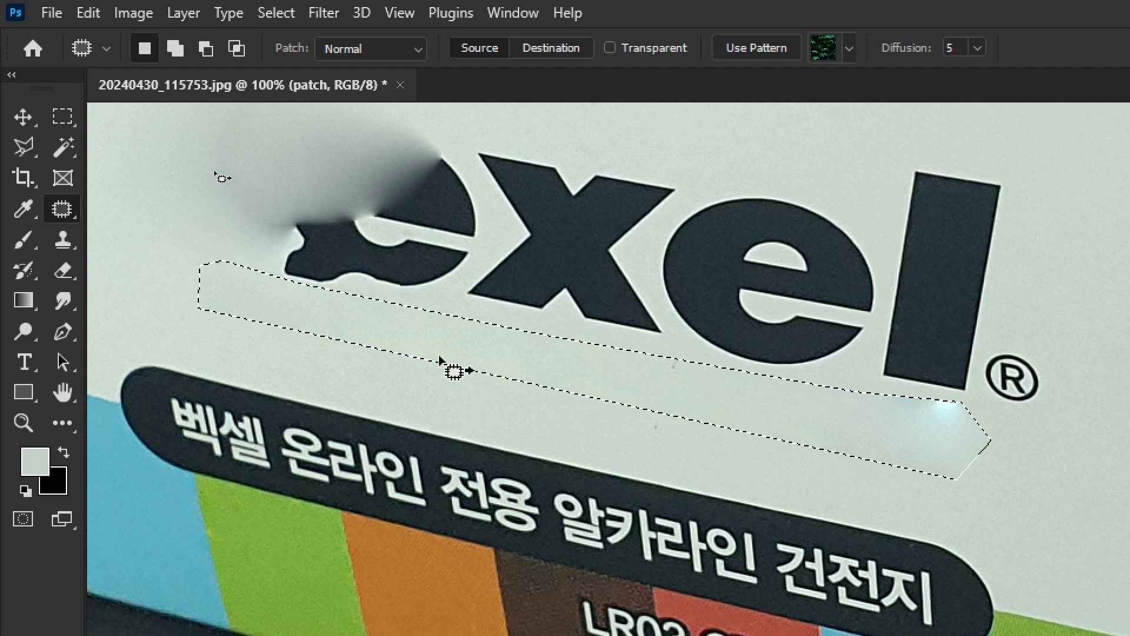
left_click(23, 146)
left_click(174, 293)
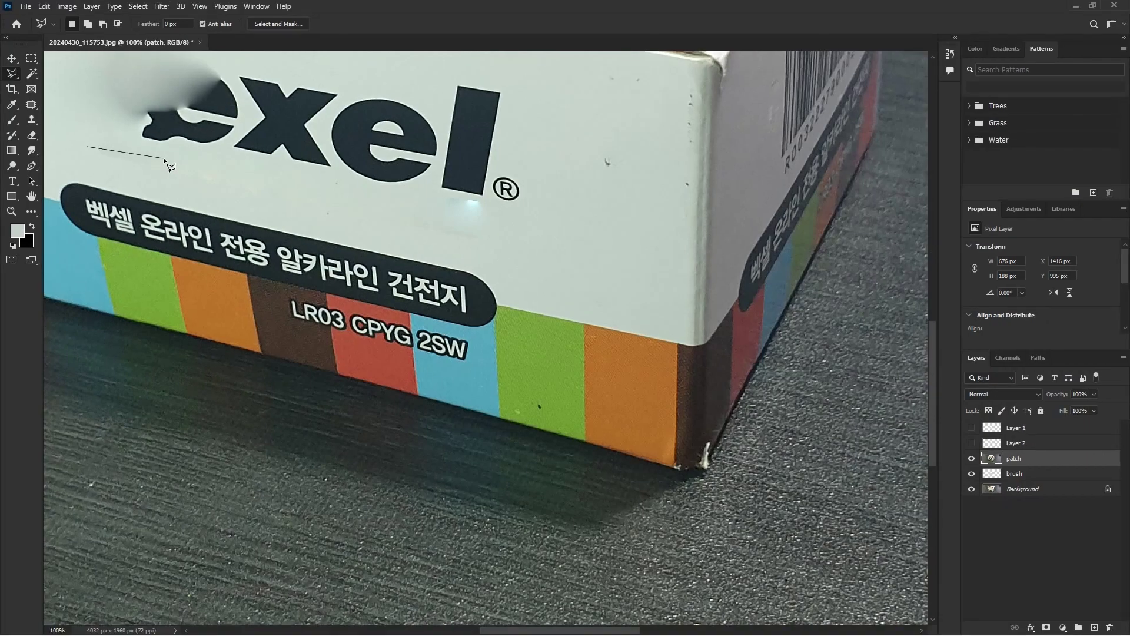
left_click_drag(342, 320, 375, 372)
left_click(363, 366)
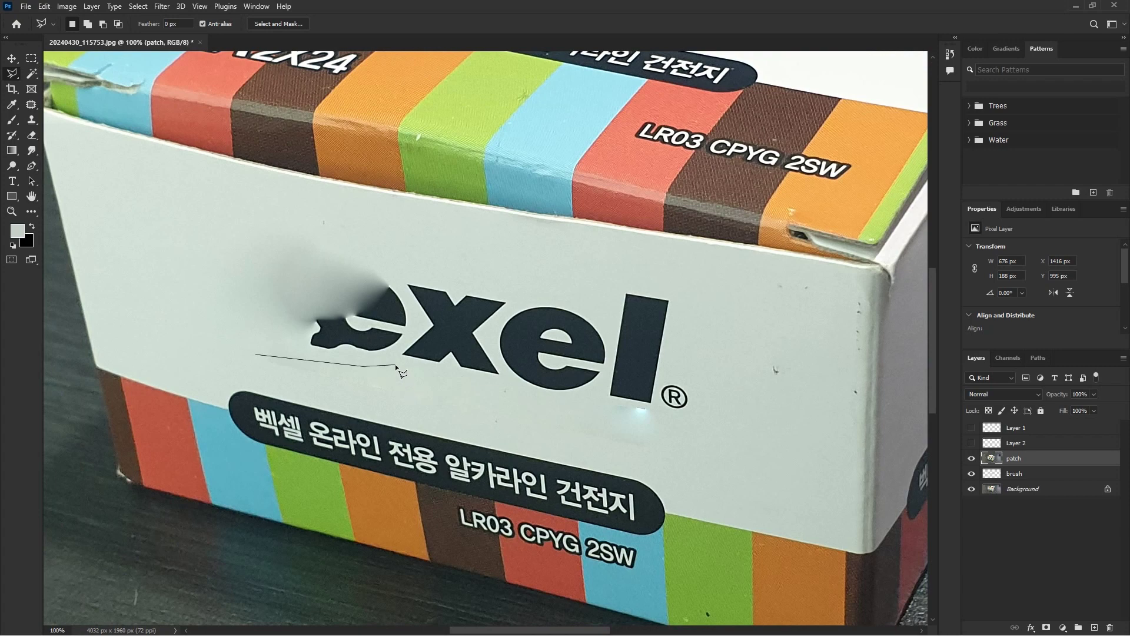
left_click(457, 389)
left_click(479, 257)
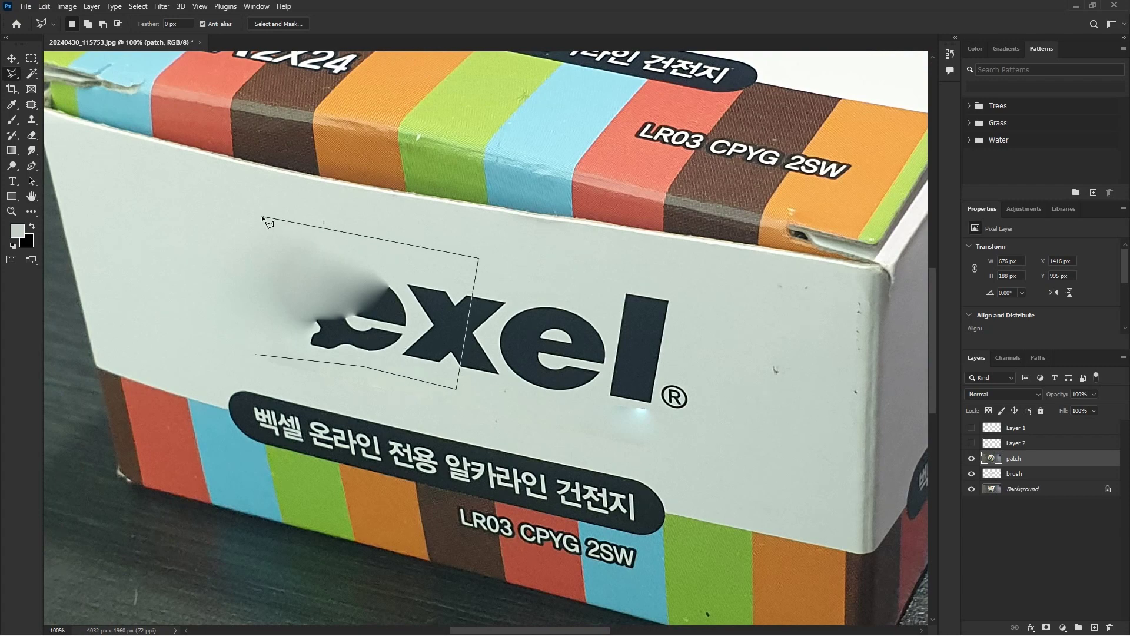
double_click(247, 277)
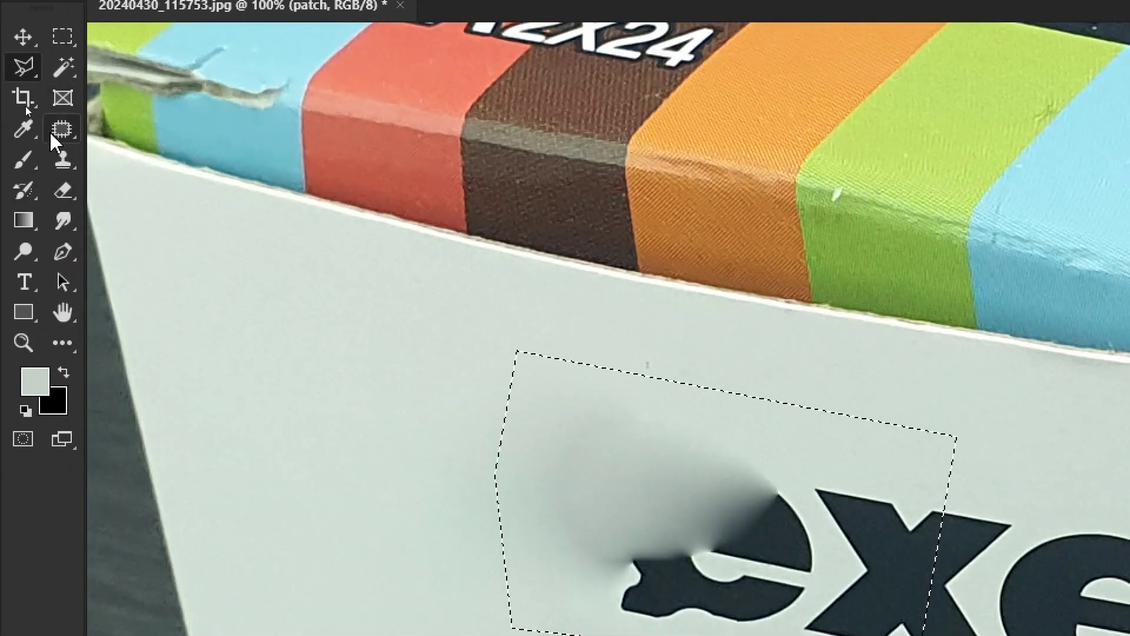
left_click(56, 122)
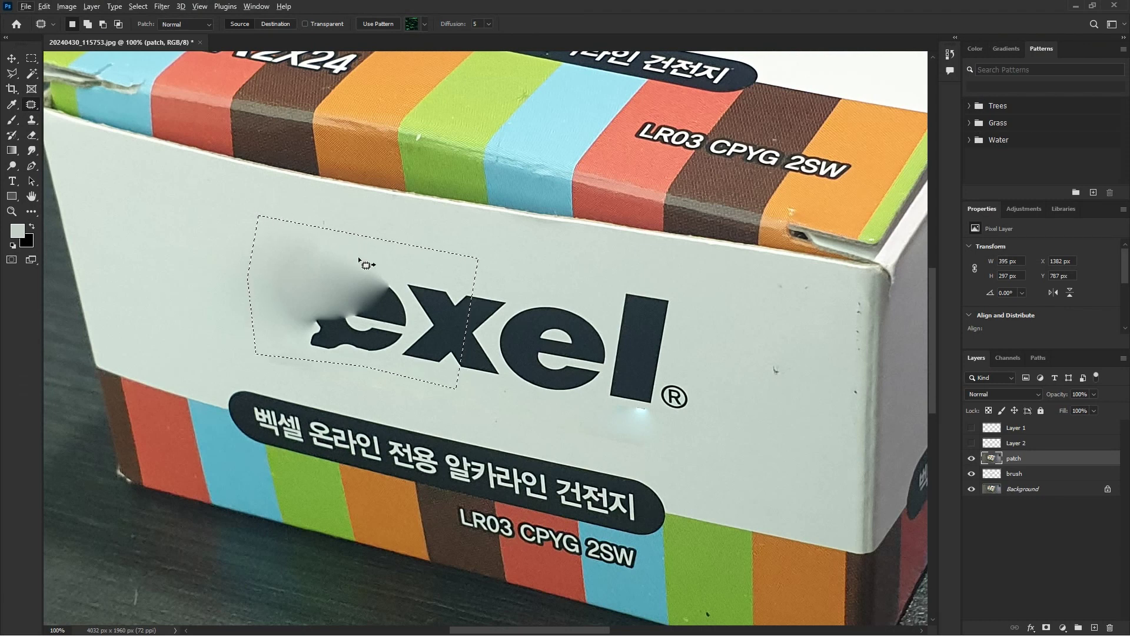
mouse_move(384, 298)
left_mouse_down()
mouse_move(314, 290)
mouse_move(227, 240)
left_mouse_up()
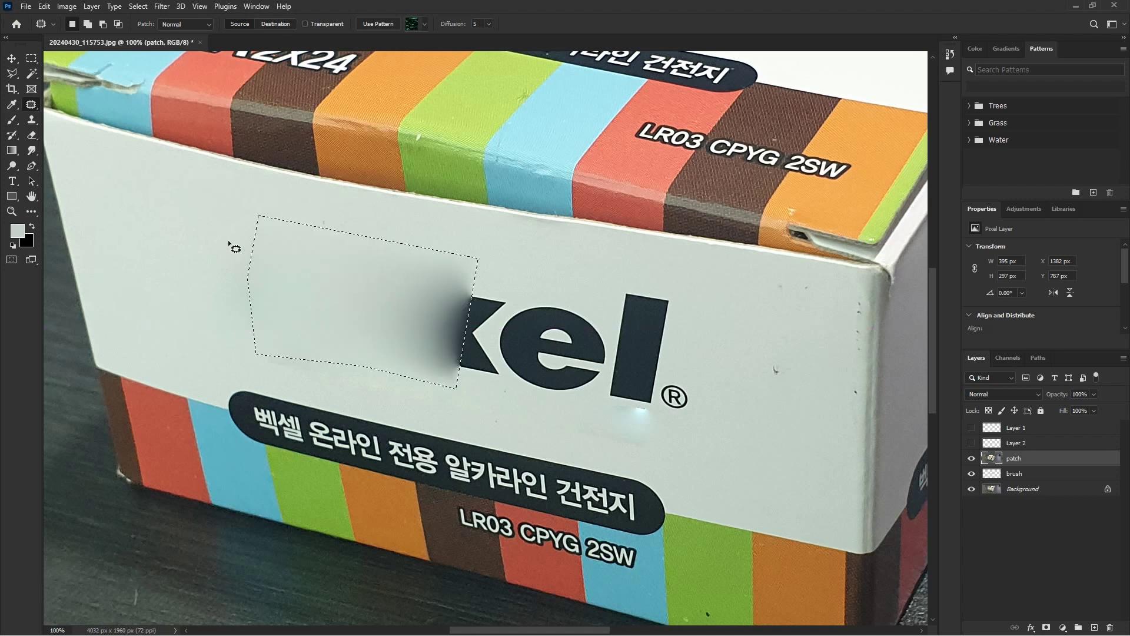
key("ctrl+d")
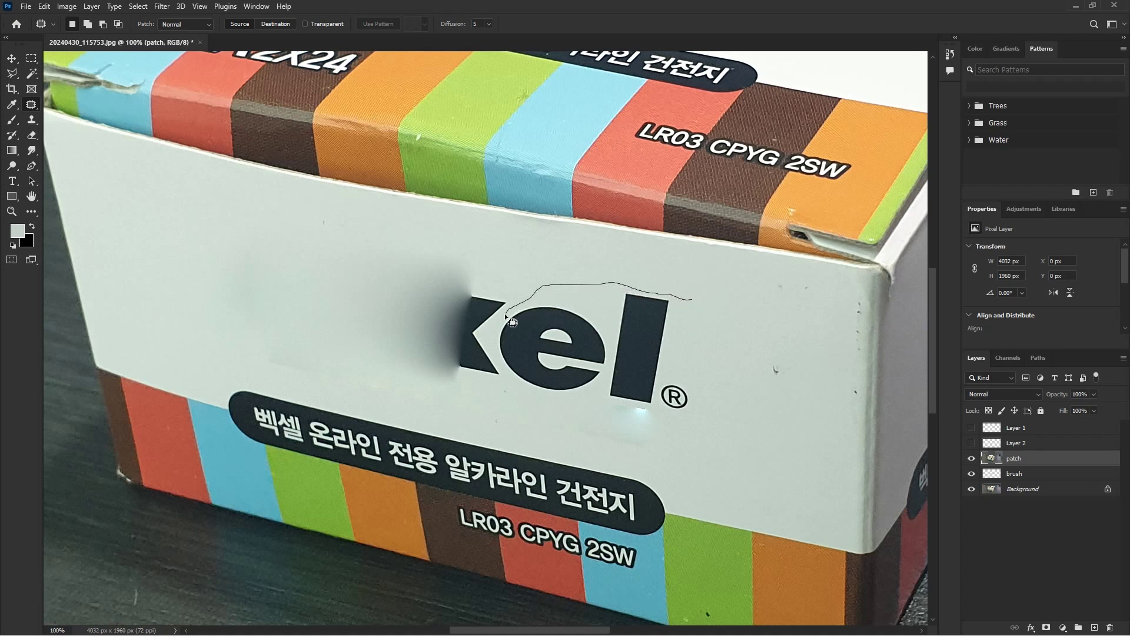
Patch the remaining logo letters with clean white surface, undoing a stripe-filled attempt
left_click_drag(517, 395, 604, 439)
left_click_drag(706, 308, 525, 86)
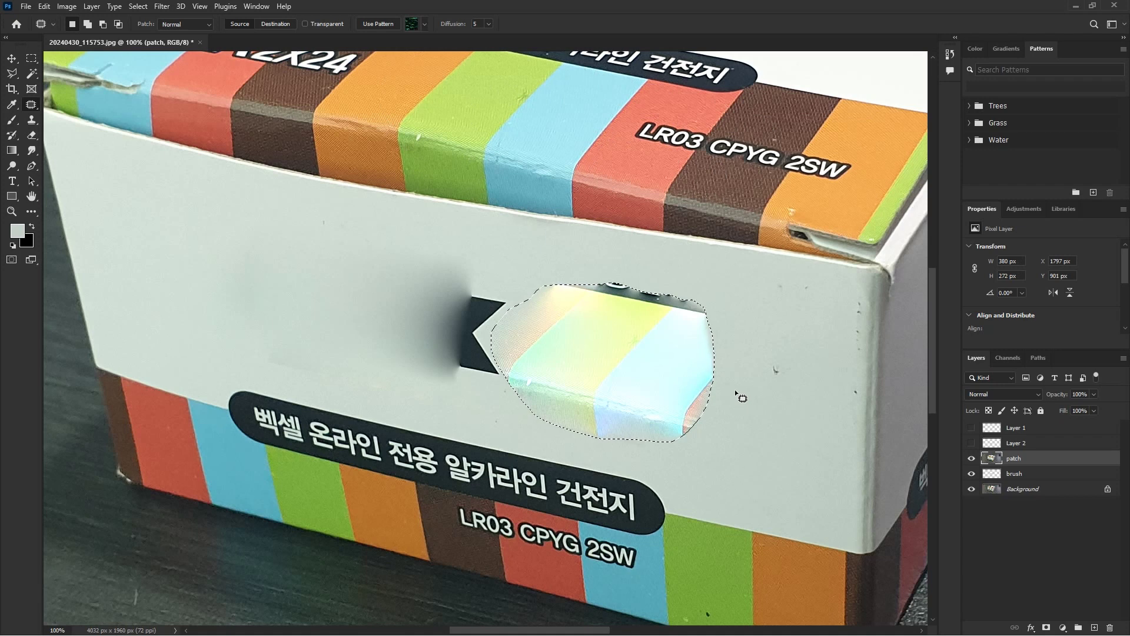
key("ctrl+z")
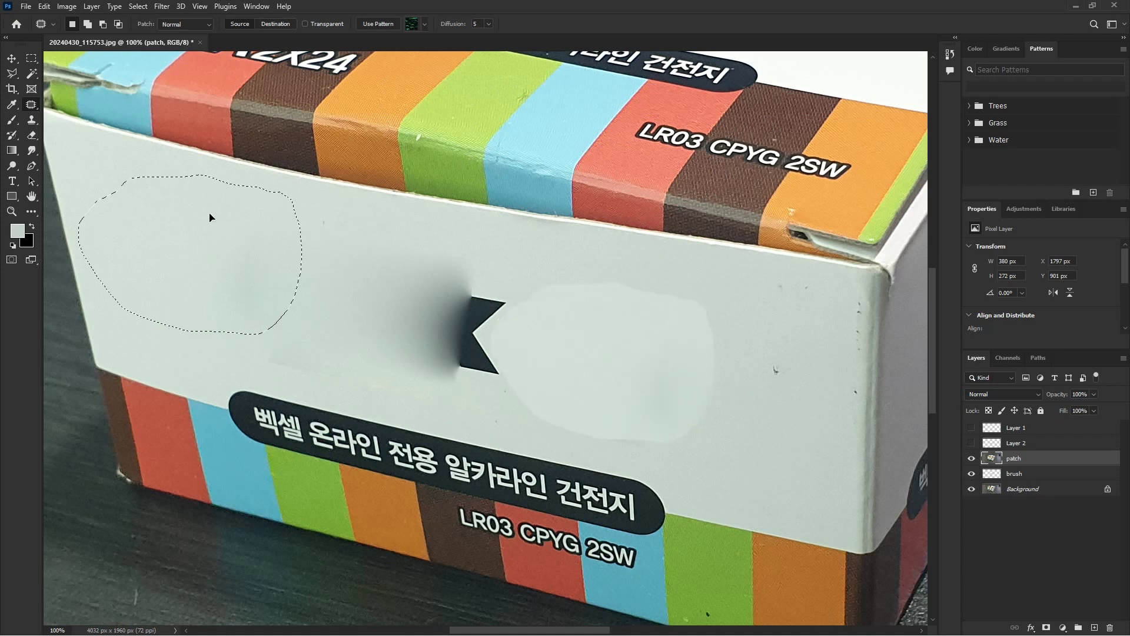
left_click_drag(473, 326, 200, 210)
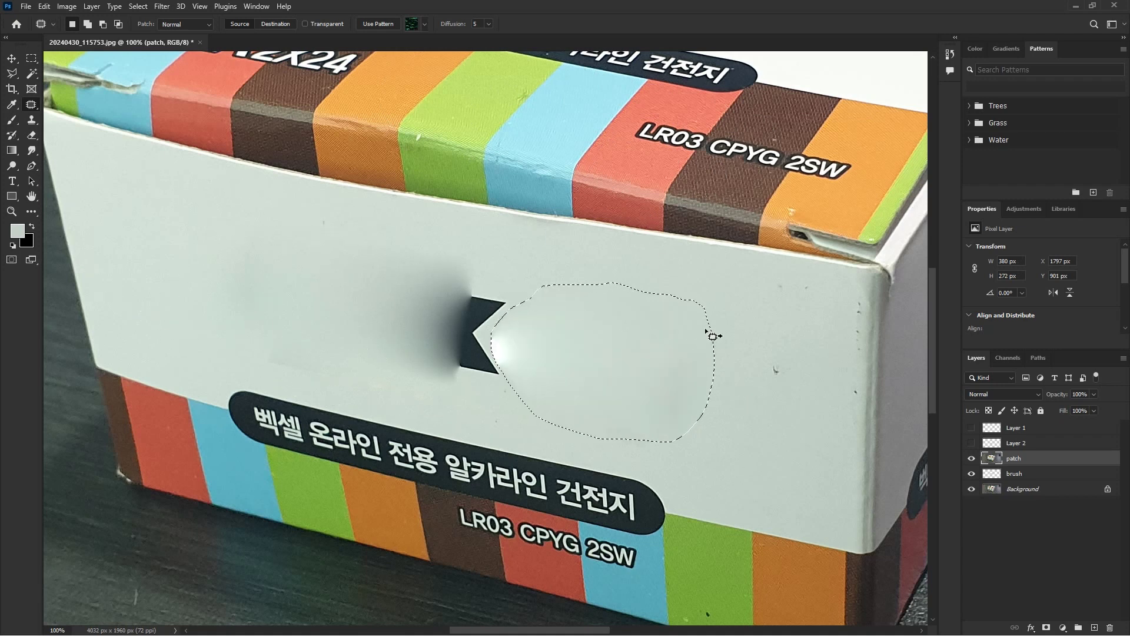
key("ctrl+d")
Patch out the leftover K shape with nearby clean surface
mouse_move(556, 287)
left_mouse_down()
mouse_move(425, 333)
mouse_move(556, 289)
left_mouse_up()
mouse_move(517, 330)
left_mouse_down()
mouse_move(573, 328)
mouse_move(669, 348)
left_mouse_up()
key("ctrl+d")
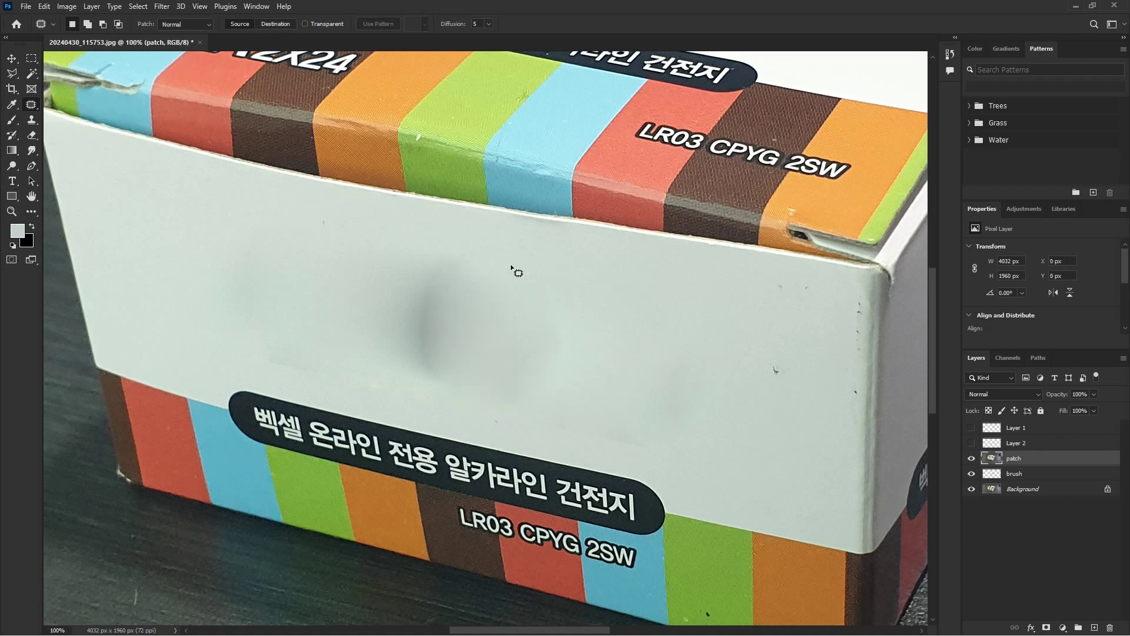
Patch two leftover grey smudges on the box face with clean surface
mouse_move(327, 239)
left_mouse_down()
mouse_move(405, 334)
mouse_move(507, 270)
mouse_move(347, 230)
left_mouse_up()
mouse_move(410, 287)
left_mouse_down()
mouse_move(327, 285)
mouse_move(202, 228)
left_mouse_up()
key("ctrl+d")
mouse_move(422, 301)
left_mouse_down()
mouse_move(348, 356)
mouse_move(567, 411)
mouse_move(479, 299)
mouse_move(424, 302)
left_mouse_up()
left_click_drag(480, 359, 204, 228)
key("ctrl+d")
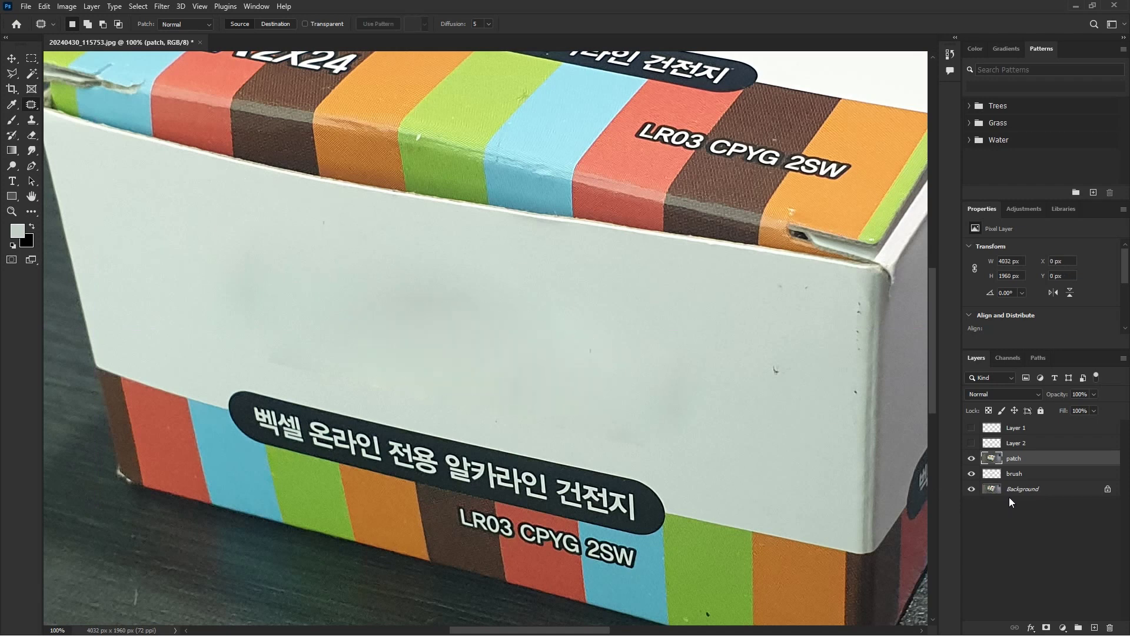
Check Layer 1 and Layer 2 by toggling their visibility, then add a new layer above patch
left_click(972, 444)
left_click(971, 443)
left_click(971, 428)
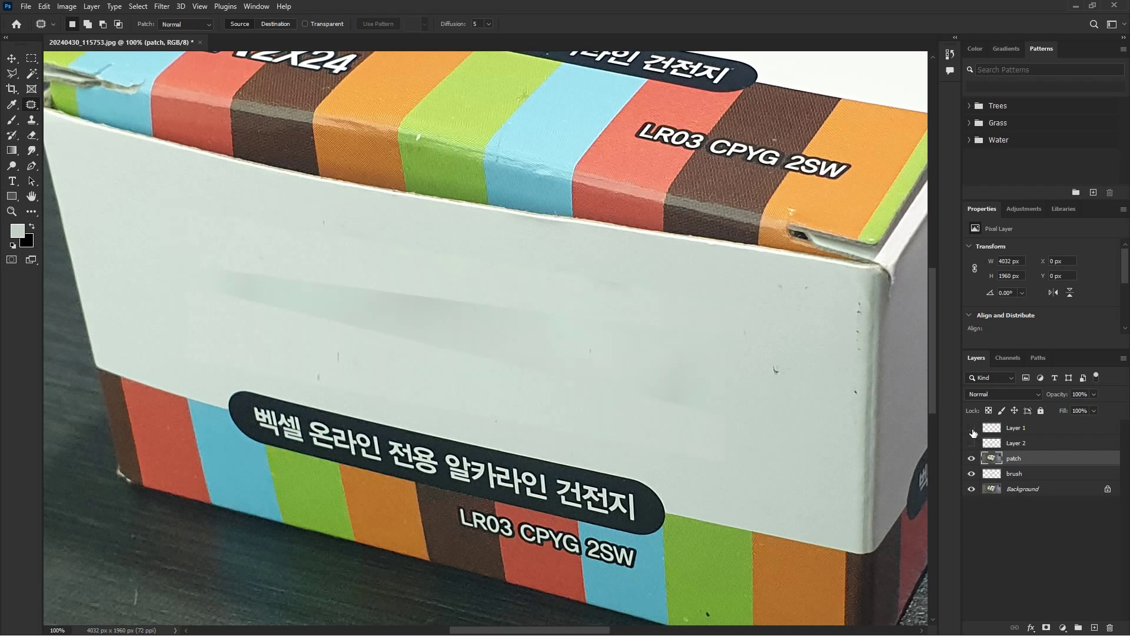
left_click(971, 428)
left_click(1018, 443)
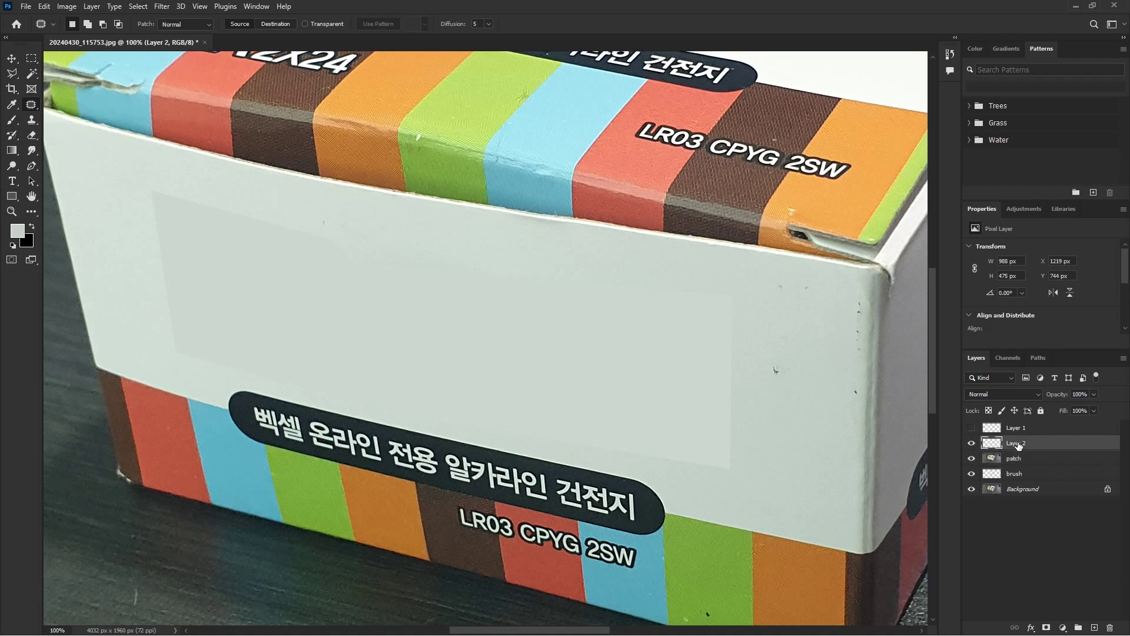
left_click(971, 444)
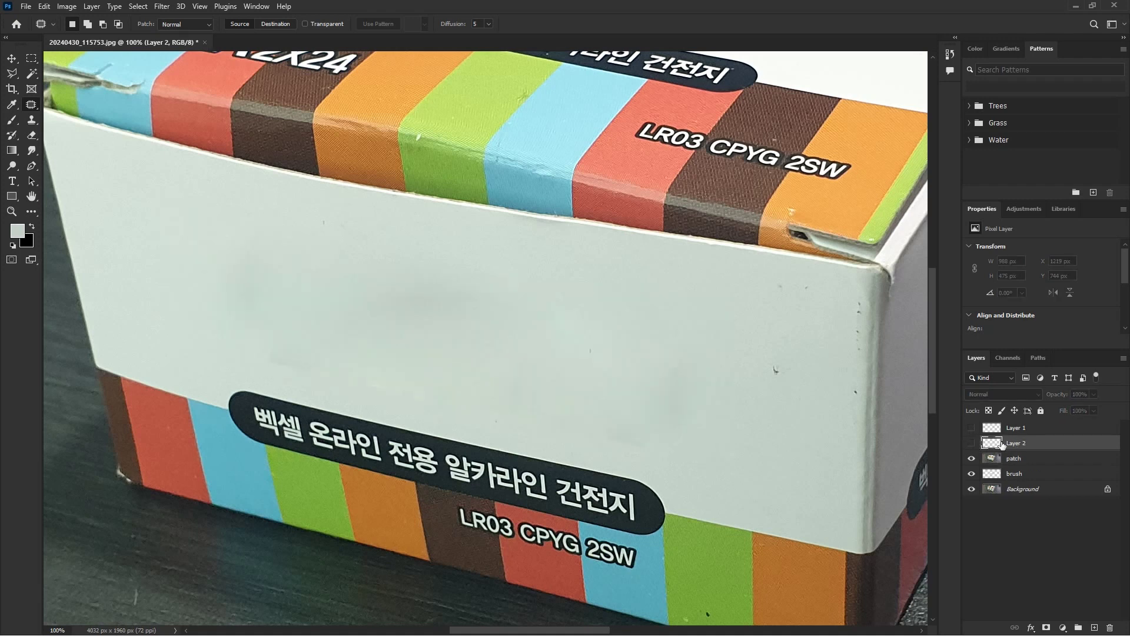
left_click(1017, 459)
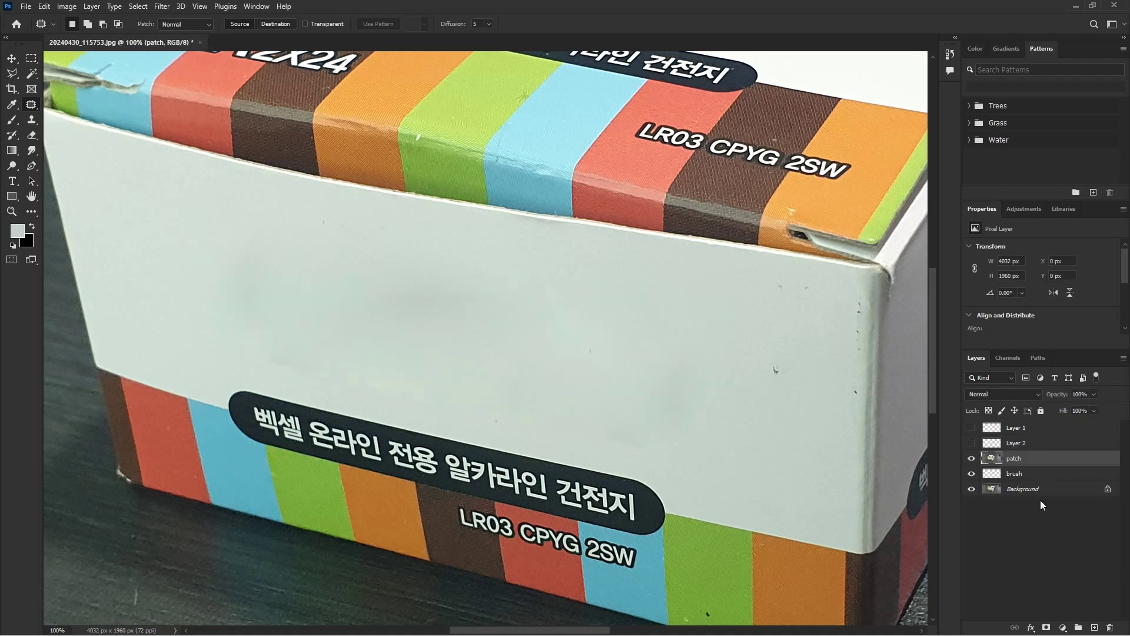
left_click(1095, 627)
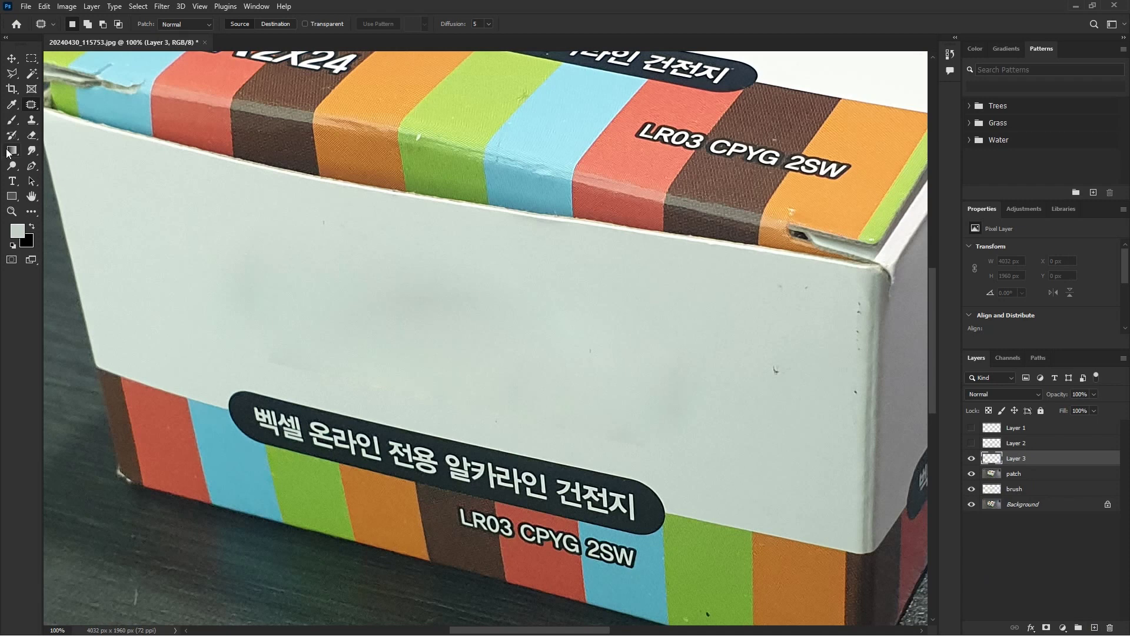
Sample the box face's light grey and paint over the faint marks on Layer 3
key("i")
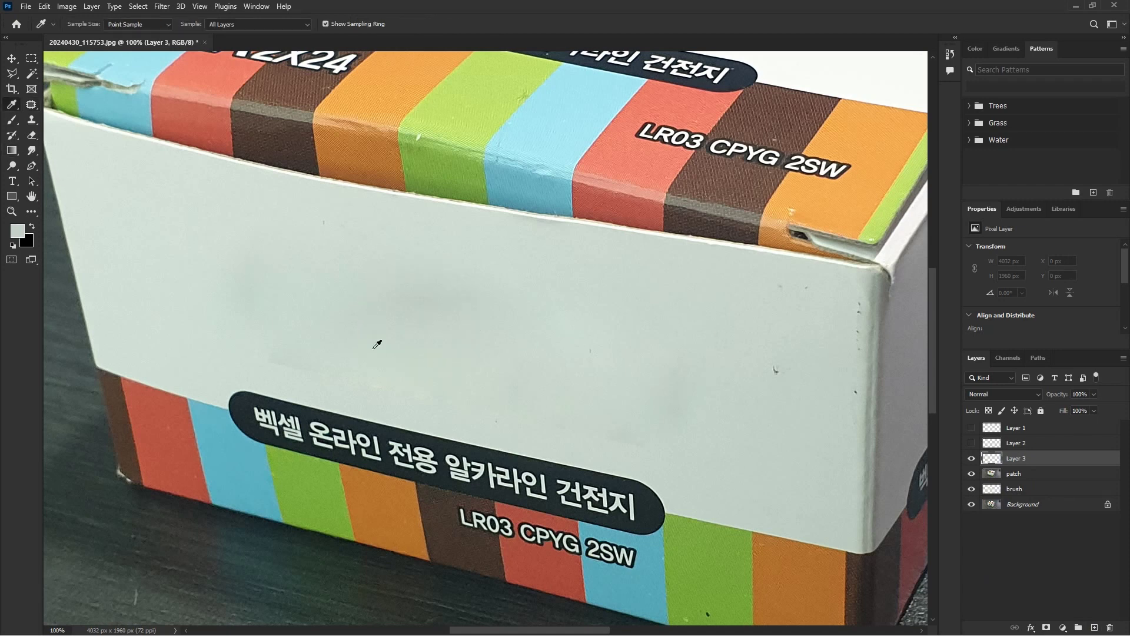
left_click(255, 341)
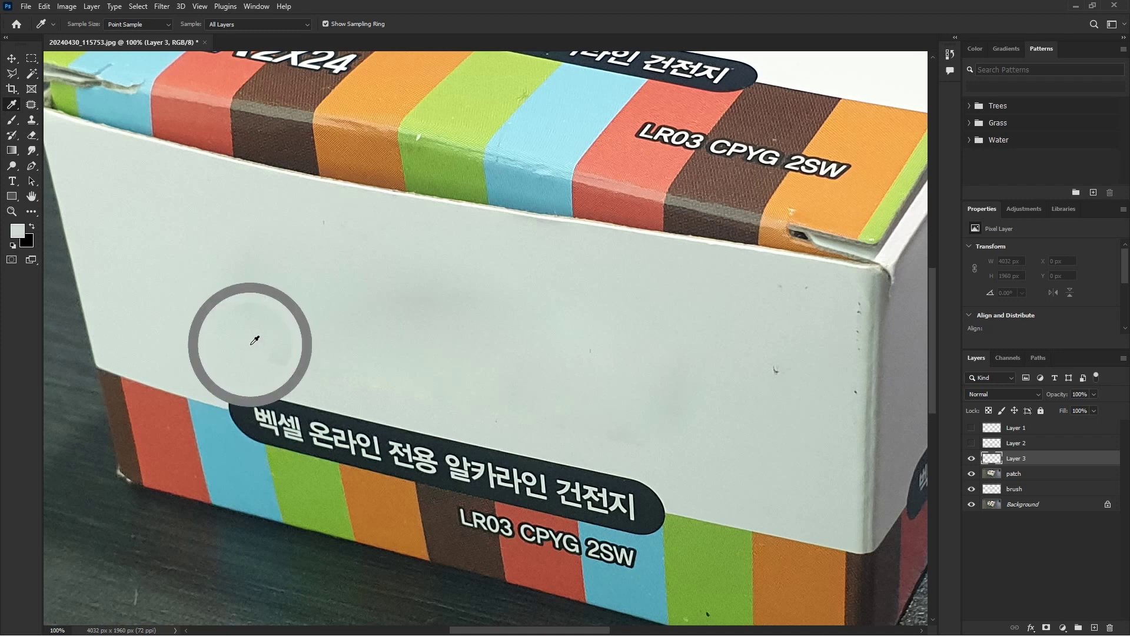
key("b")
left_click_drag(283, 345, 301, 354)
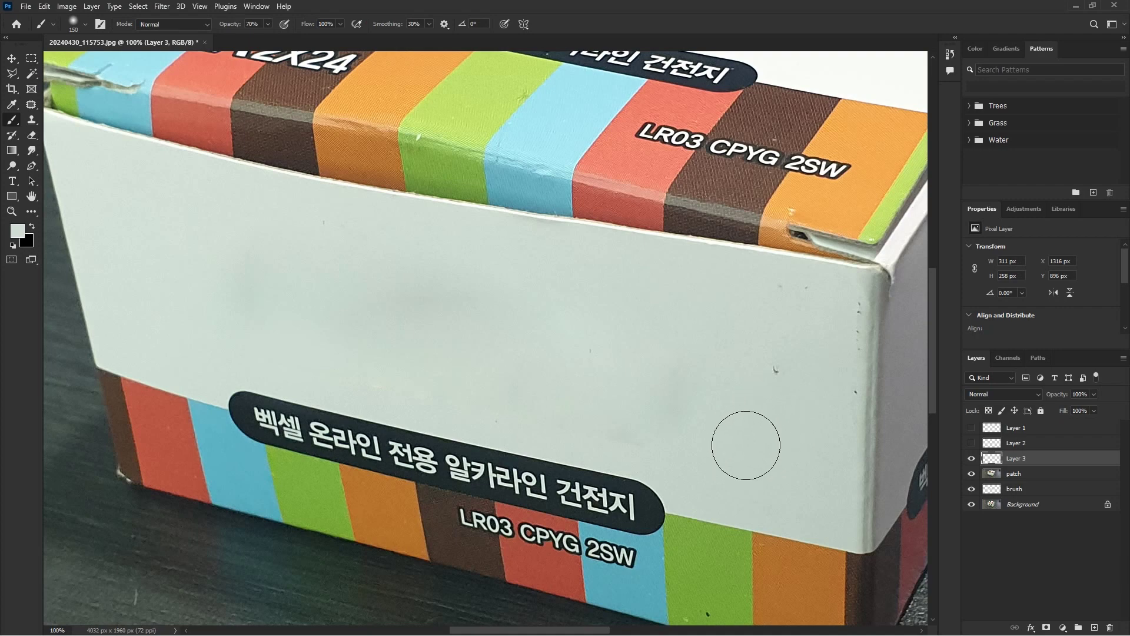
left_click_drag(474, 330, 396, 278)
left_click_drag(366, 391, 479, 379)
mouse_move(531, 95)
left_mouse_down()
mouse_move(543, 339)
mouse_move(478, 254)
left_mouse_up()
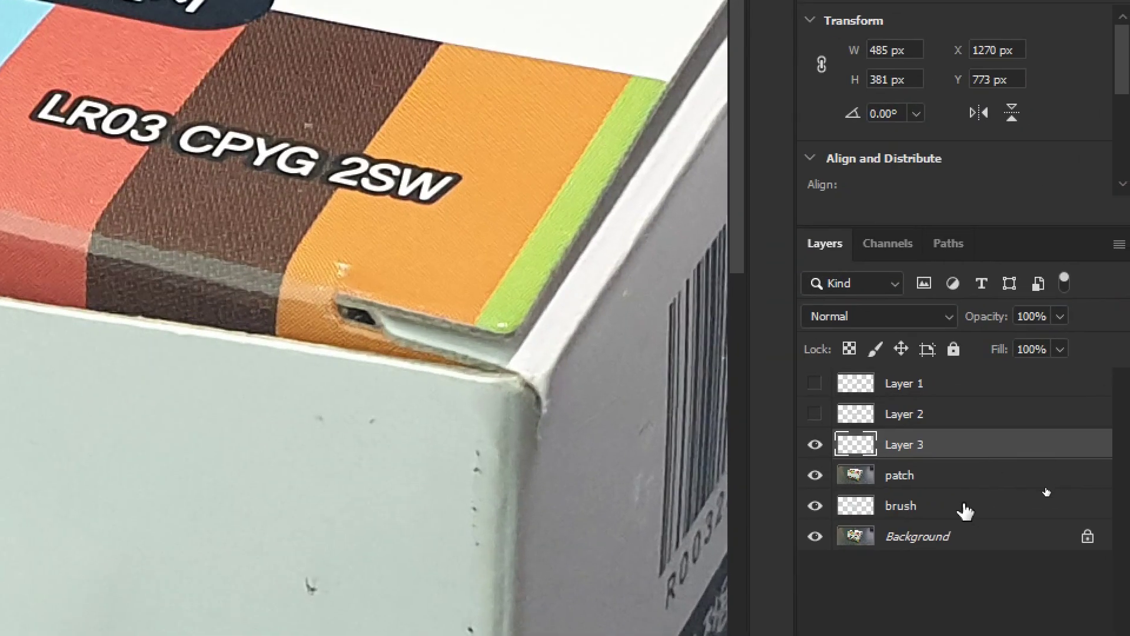
Group Layer 3 with the patch and brush layers and fit the photo to the window
left_click(966, 507, "shift")
key("ctrl+g")
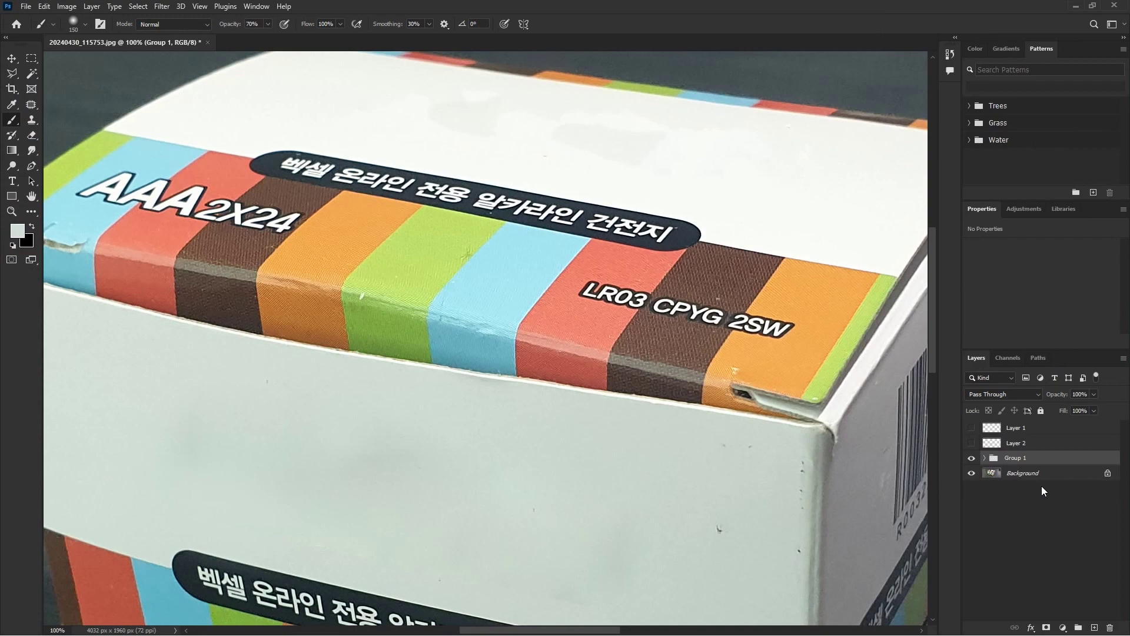
key("ctrl+0")
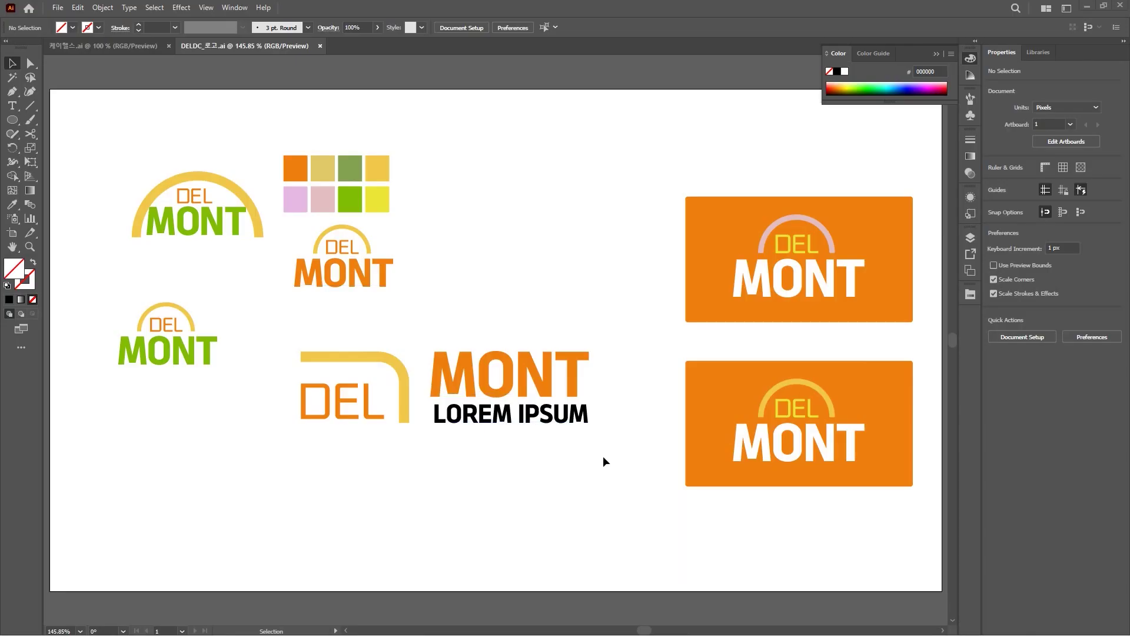
Select the DEL MONT LOREM IPSUM logo group and move it down-right on the artboard
mouse_move(611, 454)
left_mouse_down()
mouse_move(496, 400)
mouse_move(277, 326)
left_mouse_up()
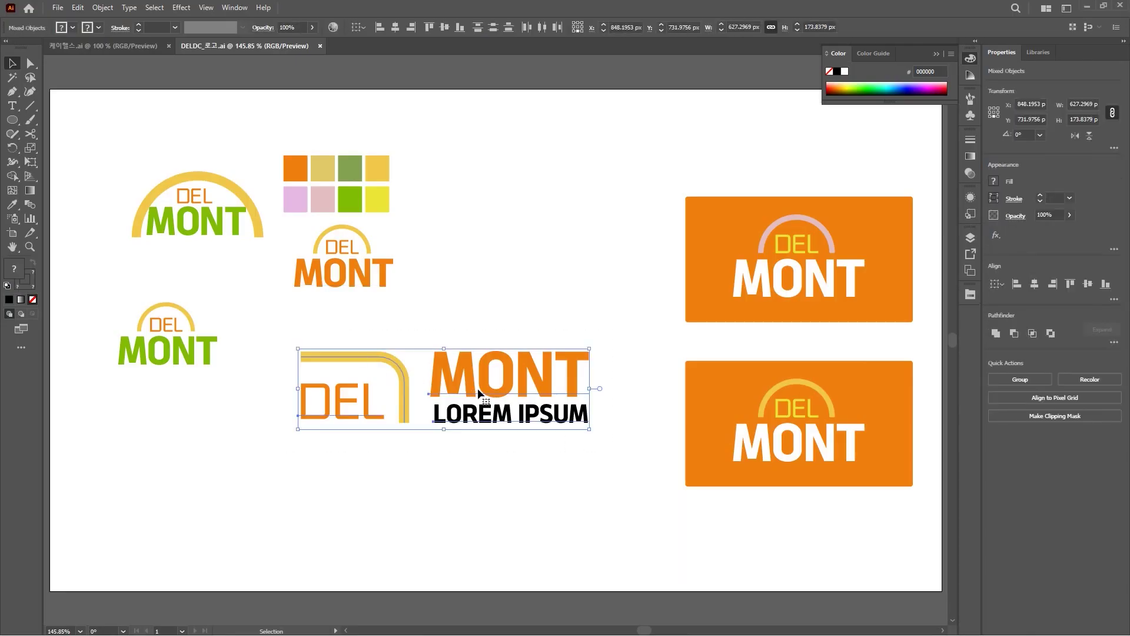
mouse_move(461, 385)
left_mouse_down()
mouse_move(530, 361)
mouse_move(558, 477)
mouse_move(446, 385)
left_mouse_up()
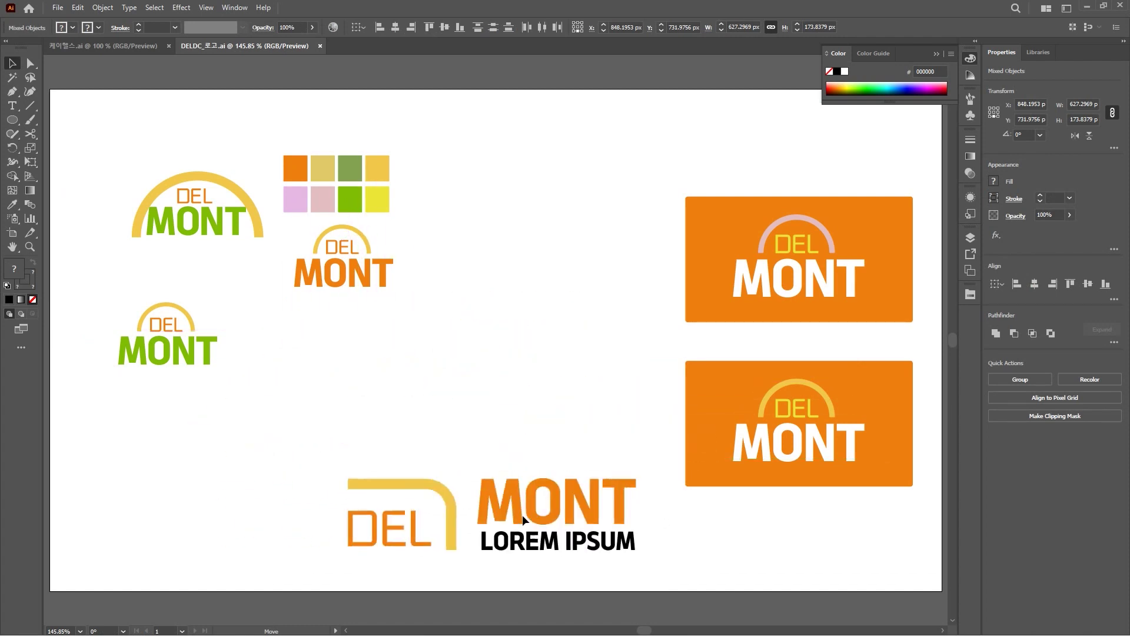
left_click_drag(445, 386, 517, 446)
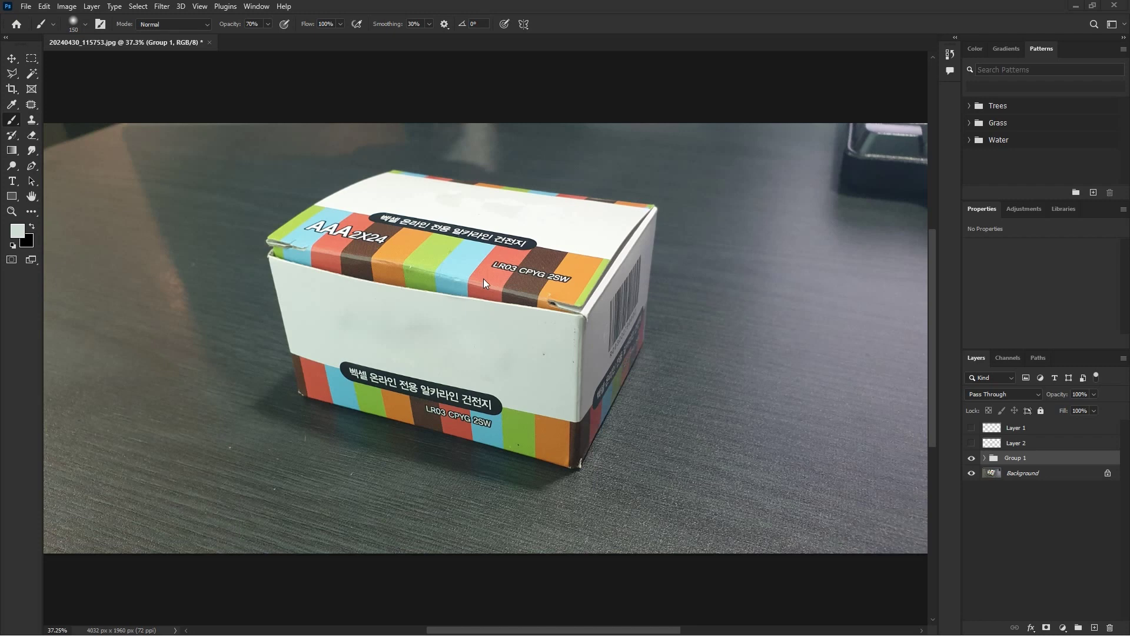
Paste the copied DEL MONT logo into the box photo as a Smart Object
key("ctrl+v")
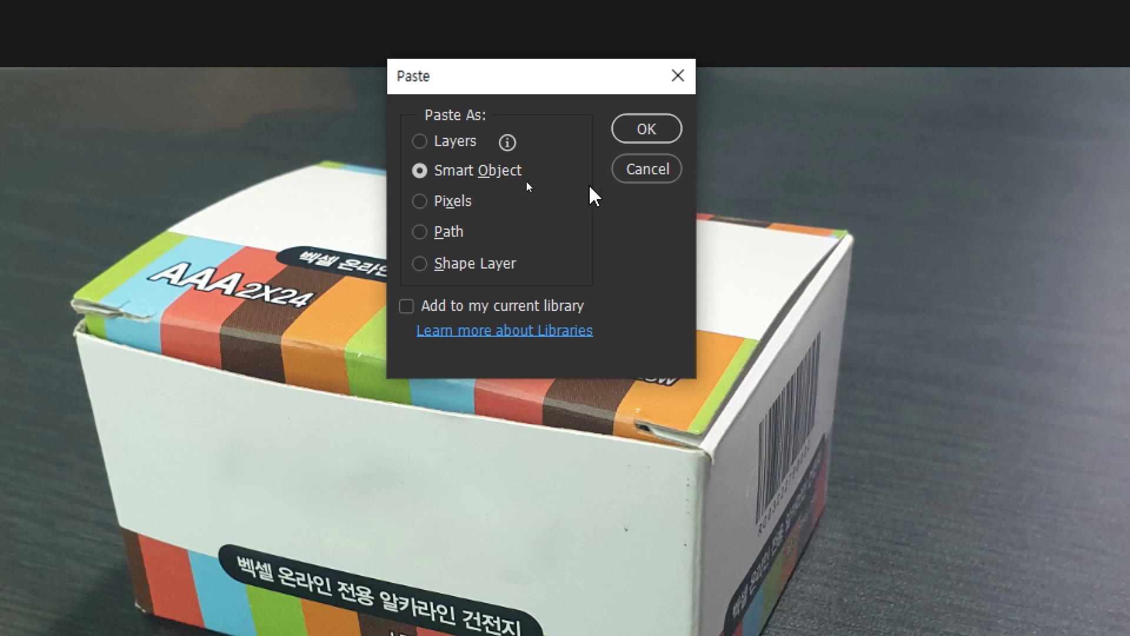
left_click(647, 140)
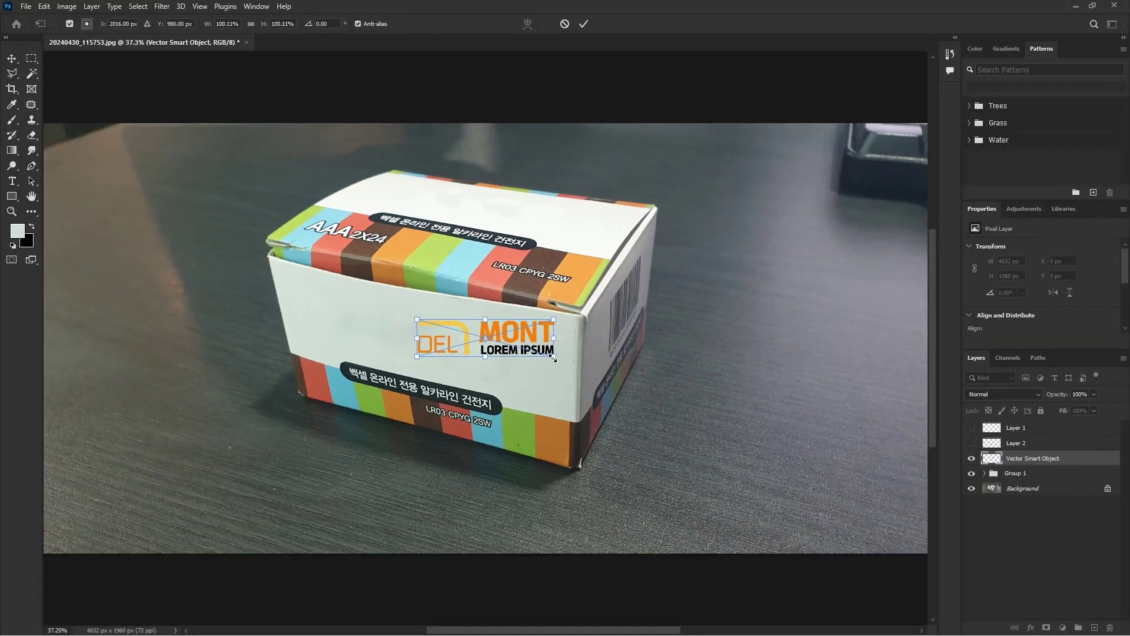
Scale the logo to about 193%, place it across the box front and commit it
left_click_drag(553, 356, 608, 407)
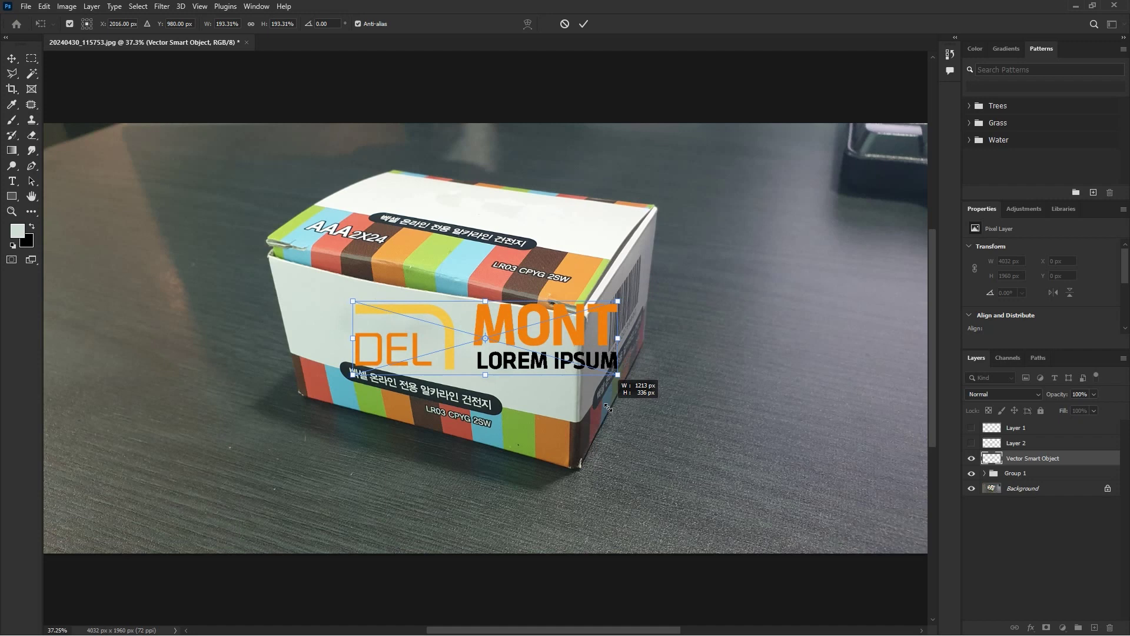
mouse_move(573, 347)
left_mouse_down()
mouse_move(521, 310)
mouse_move(494, 356)
mouse_move(592, 305)
mouse_move(521, 365)
mouse_move(483, 343)
left_mouse_up()
key("ctrl+shift+a")
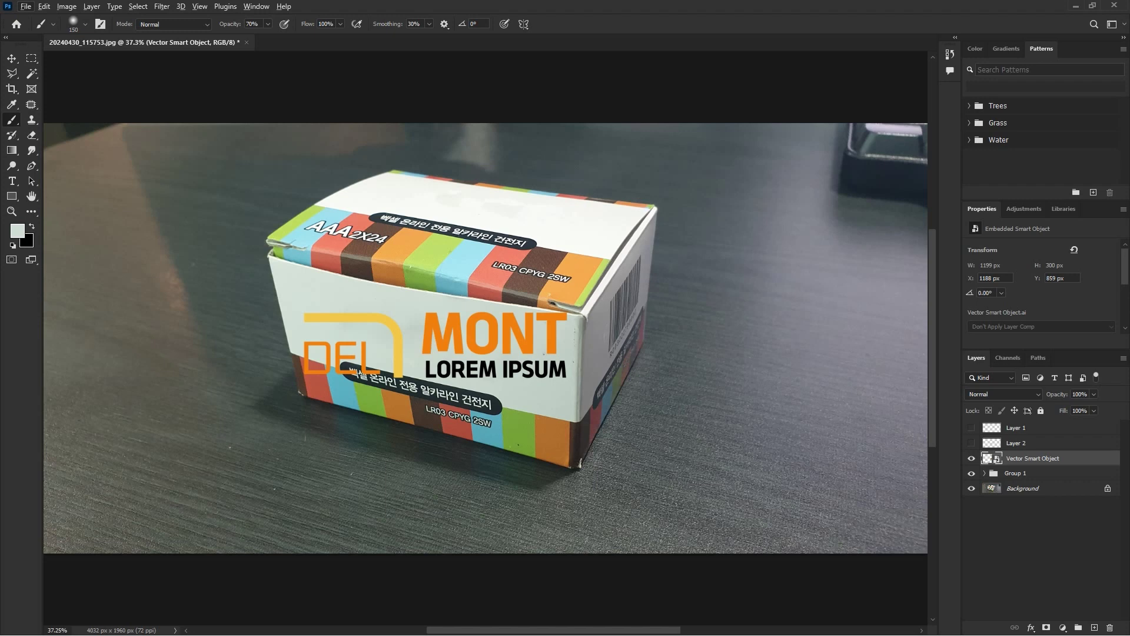
key("alt+Tab")
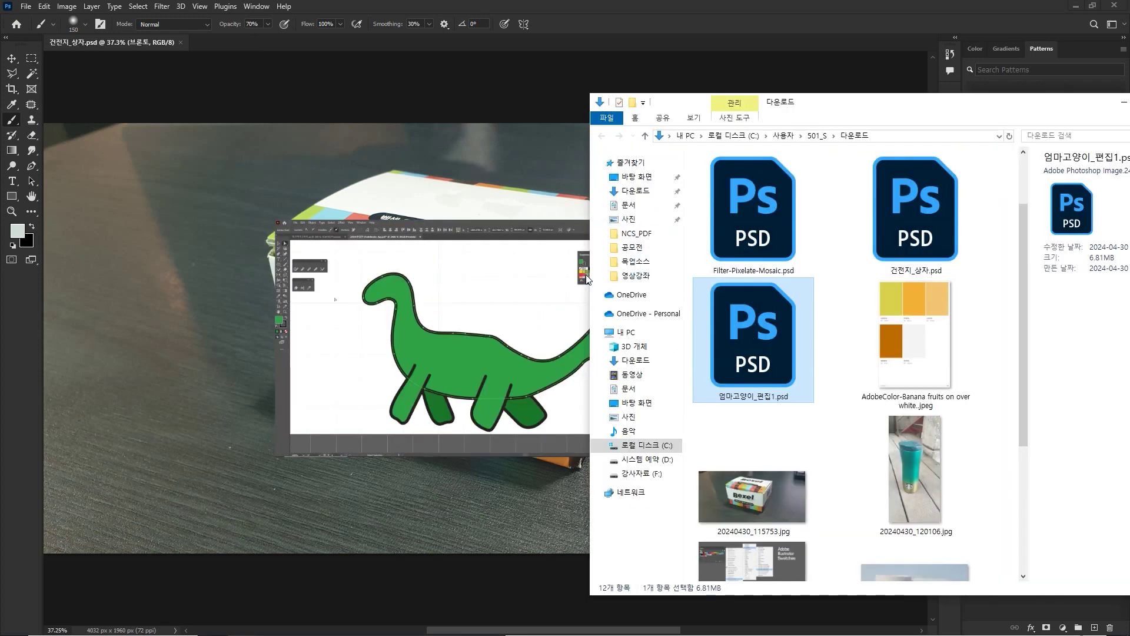
Drag 엄마고양이_편집1.psd from File Explorer into the Photoshop box photo
mouse_move(586, 274)
left_mouse_down()
mouse_move(377, 353)
mouse_move(404, 326)
mouse_move(386, 319)
left_mouse_up()
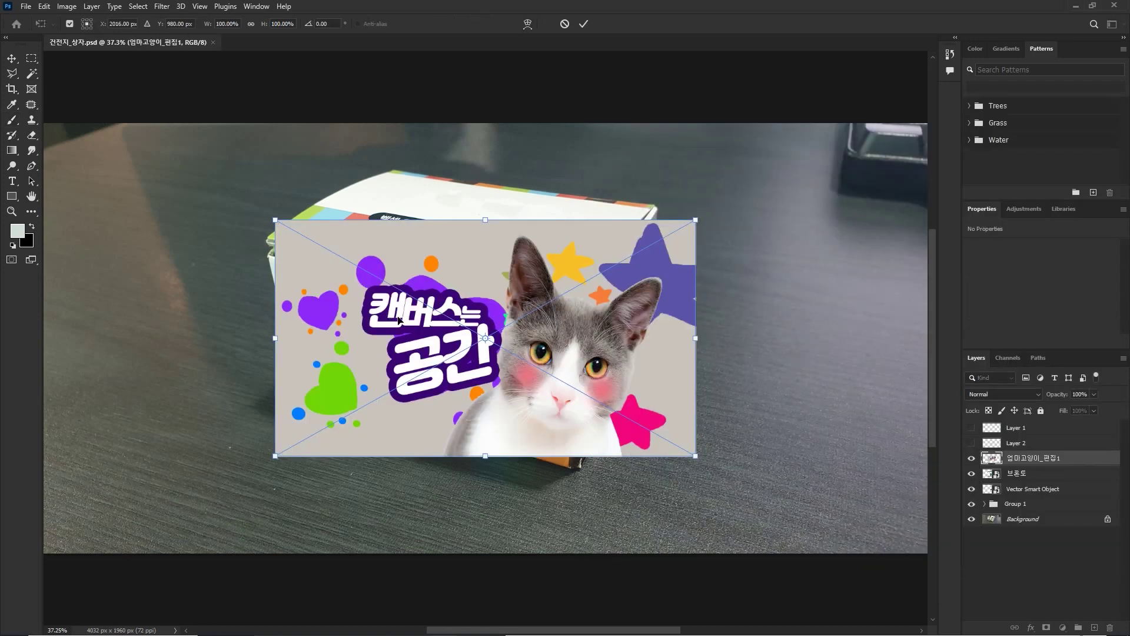
Position the placed cat banner beside the box, then Alt-drag a second copy upward
left_click_drag(546, 311, 677, 265)
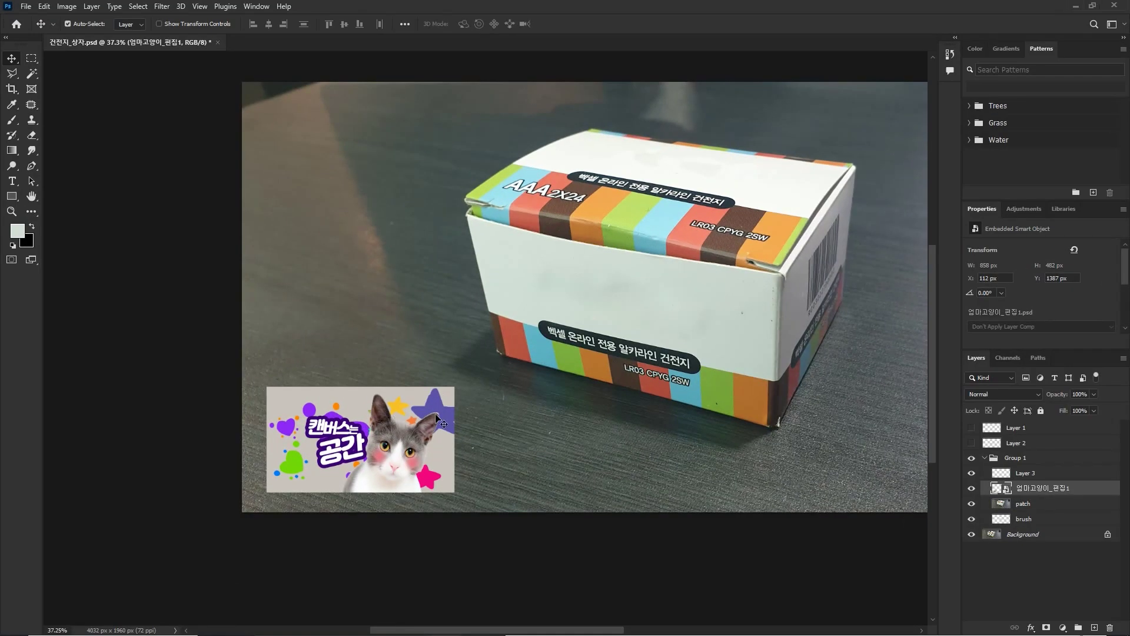
left_click_drag(439, 419, 457, 396)
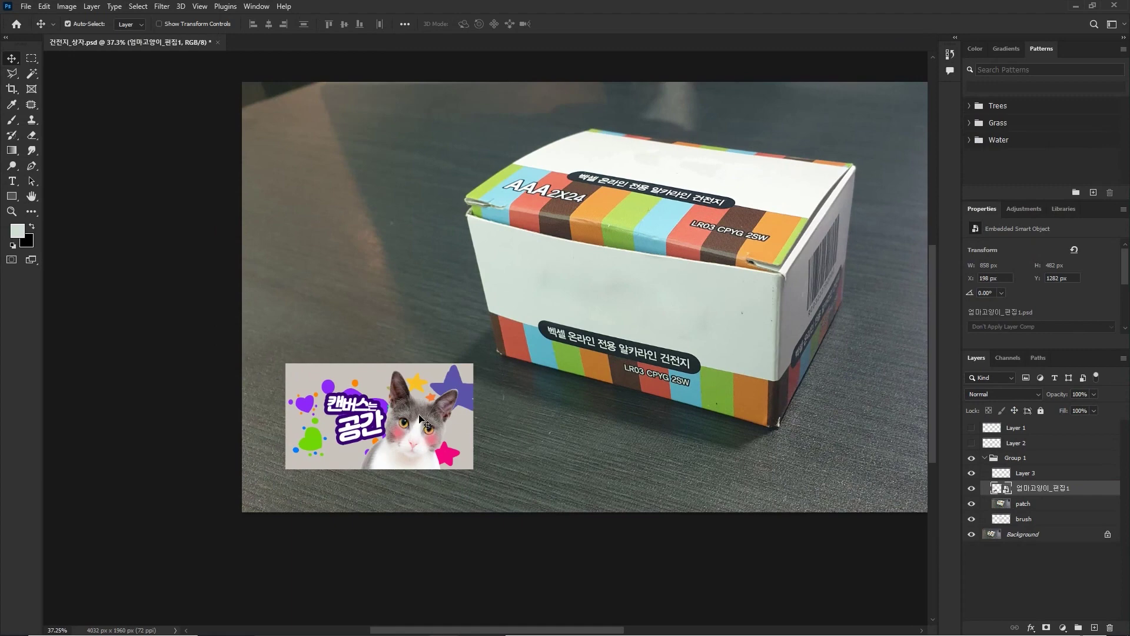
left_click_drag(405, 428, 405, 303)
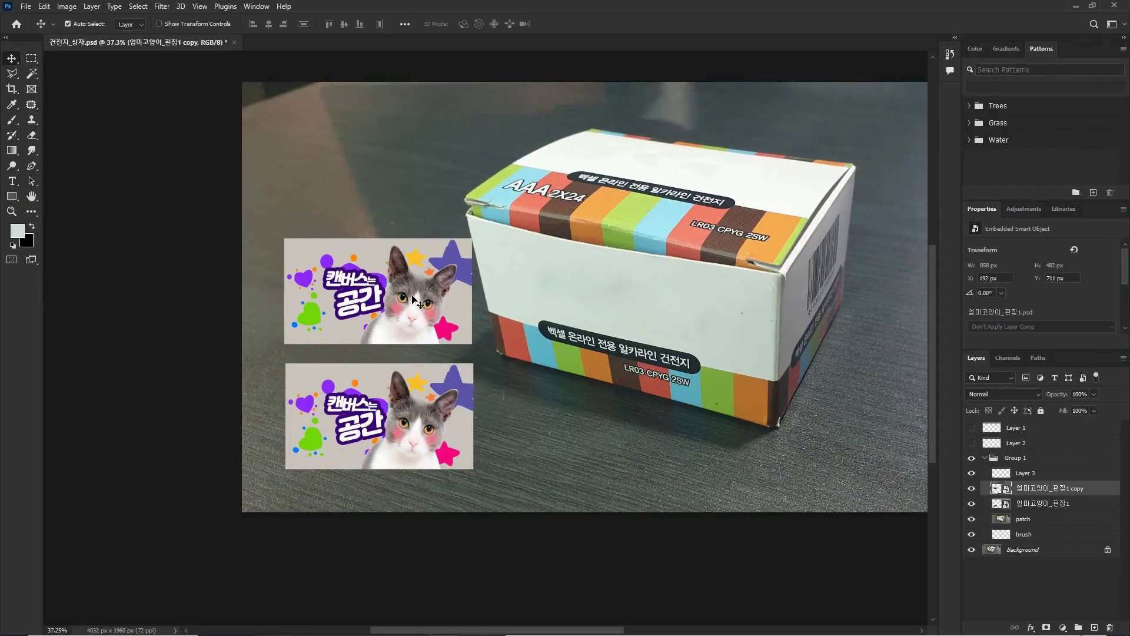
Place the banner copy on the box front, snug under the top striped band
left_click_drag(415, 302, 596, 279)
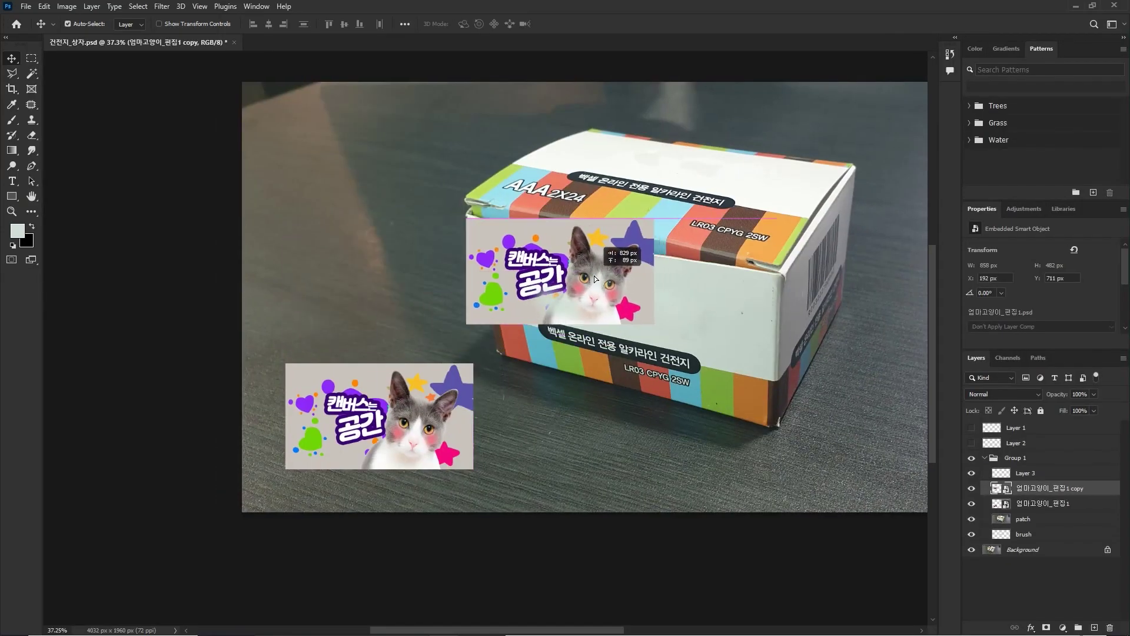
key("ctrl+plus")
mouse_move(552, 252)
left_mouse_down()
mouse_move(406, 339)
mouse_move(394, 309)
left_mouse_up()
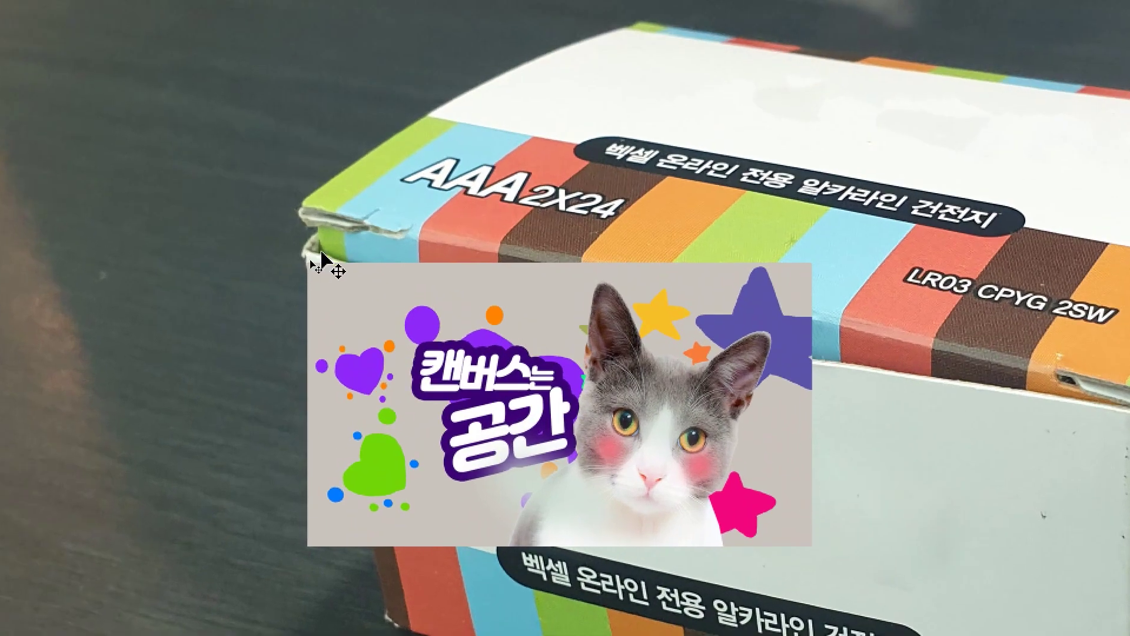
mouse_move(307, 266)
left_mouse_down()
mouse_move(305, 258)
mouse_move(315, 266)
left_mouse_up()
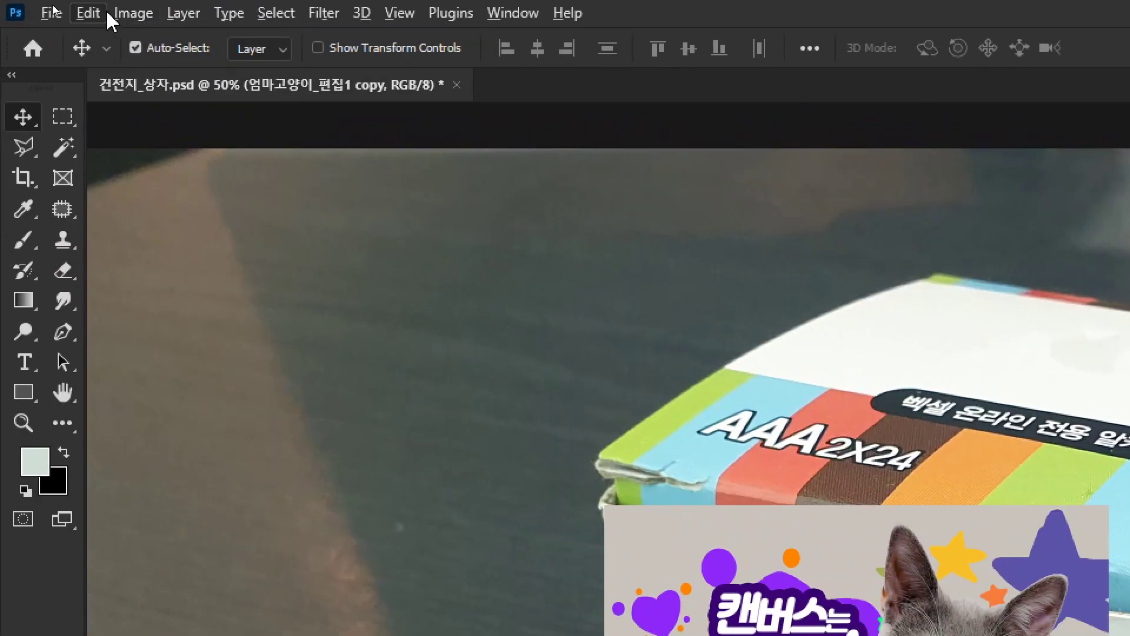
left_click(88, 13)
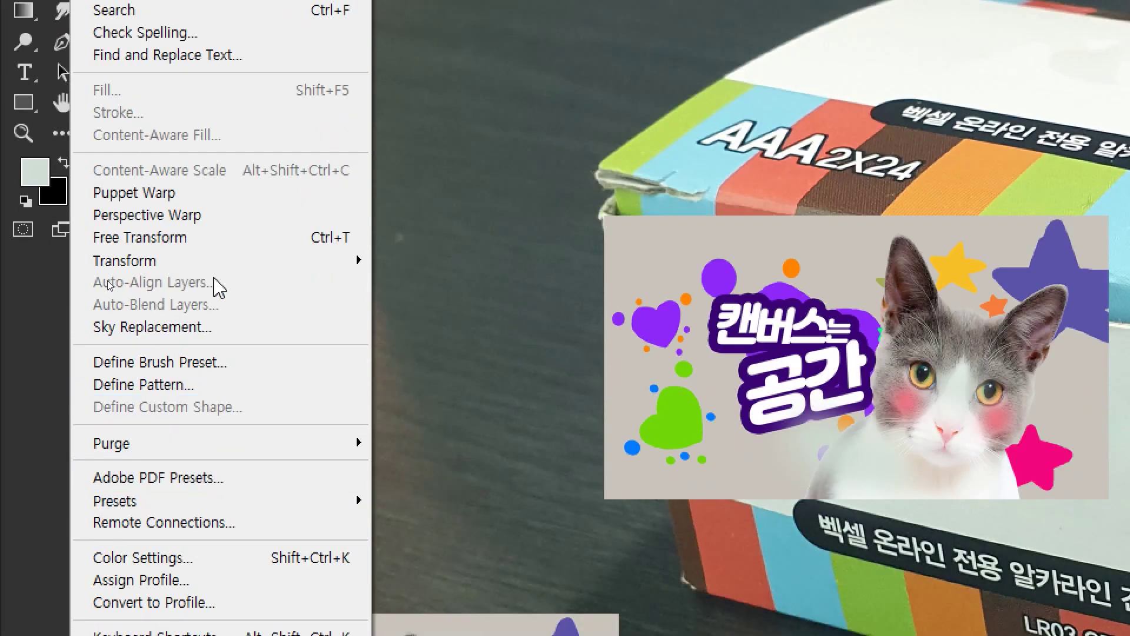
Free-transform the banner copy, pulling its corners onto the box front's four corners
left_click(293, 238)
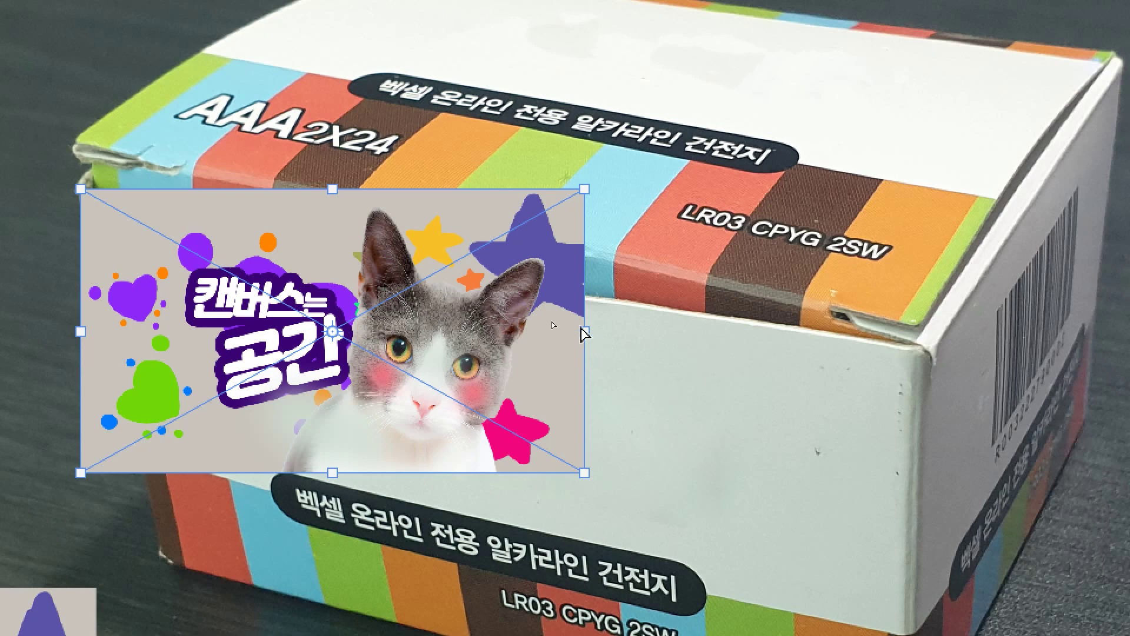
mouse_move(586, 334)
left_mouse_down()
mouse_move(921, 494)
mouse_move(875, 227)
left_mouse_up()
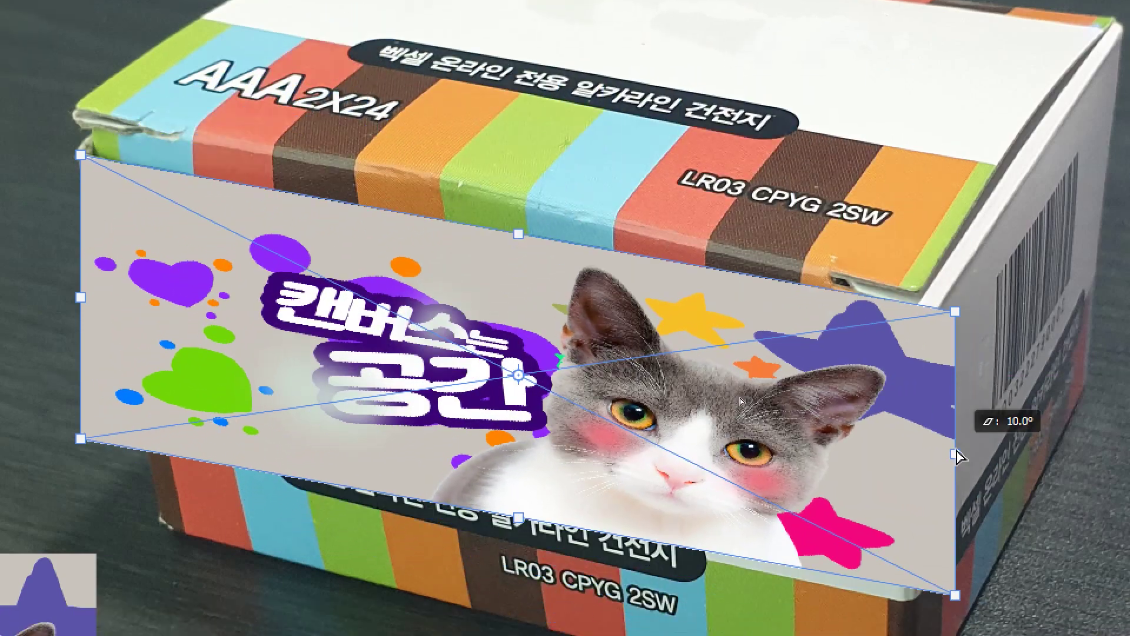
left_click_drag(927, 444, 904, 459)
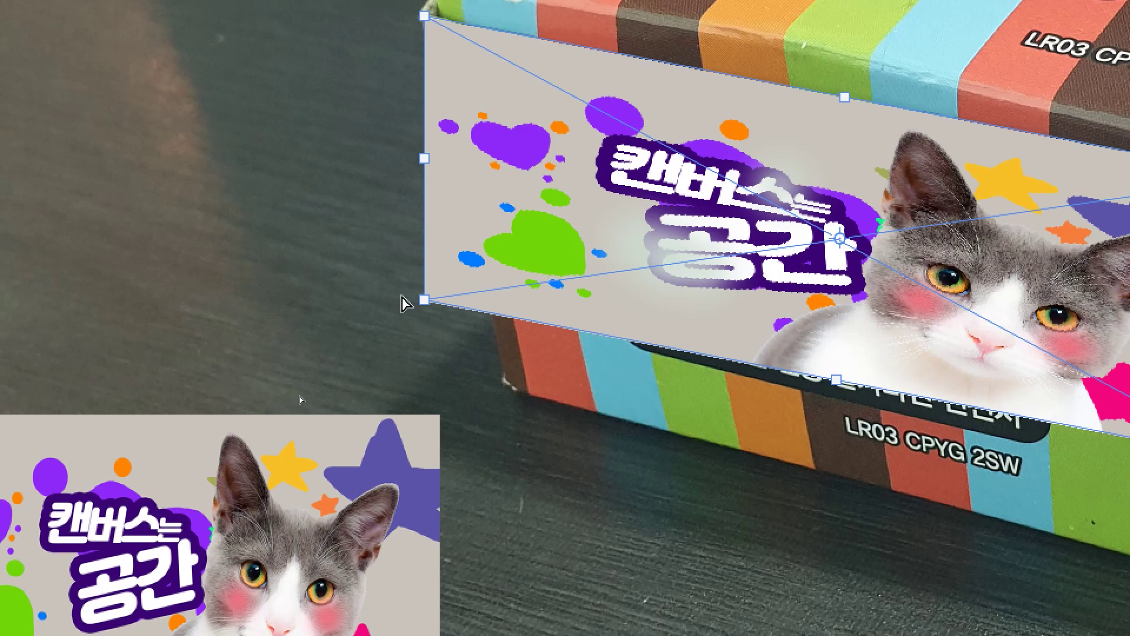
left_click_drag(402, 298, 489, 278)
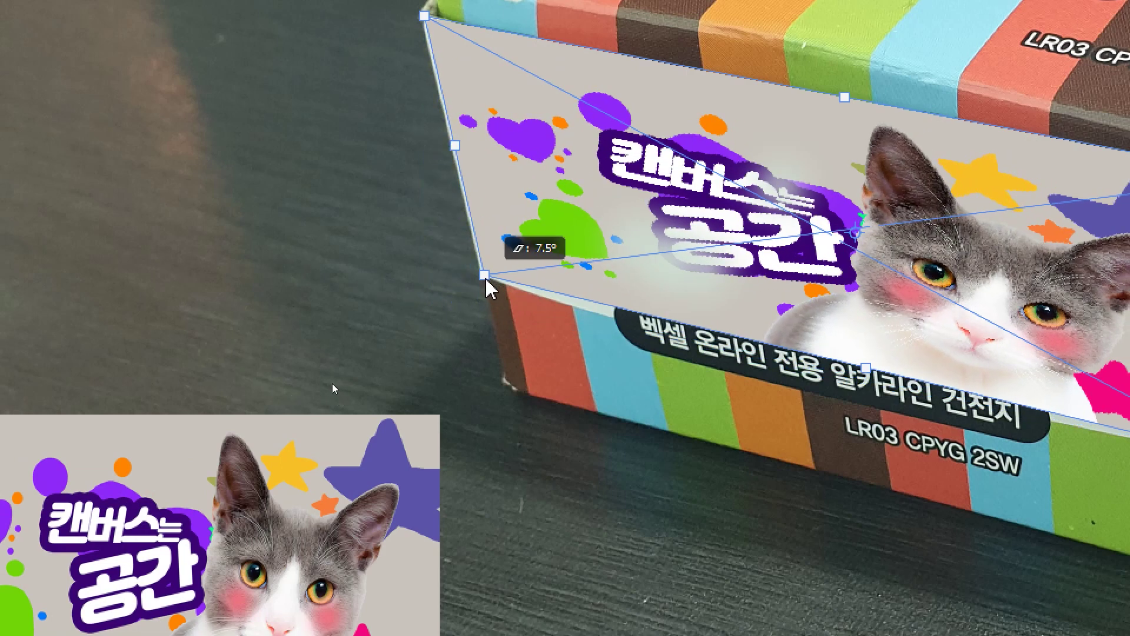
left_click_drag(490, 282, 482, 287)
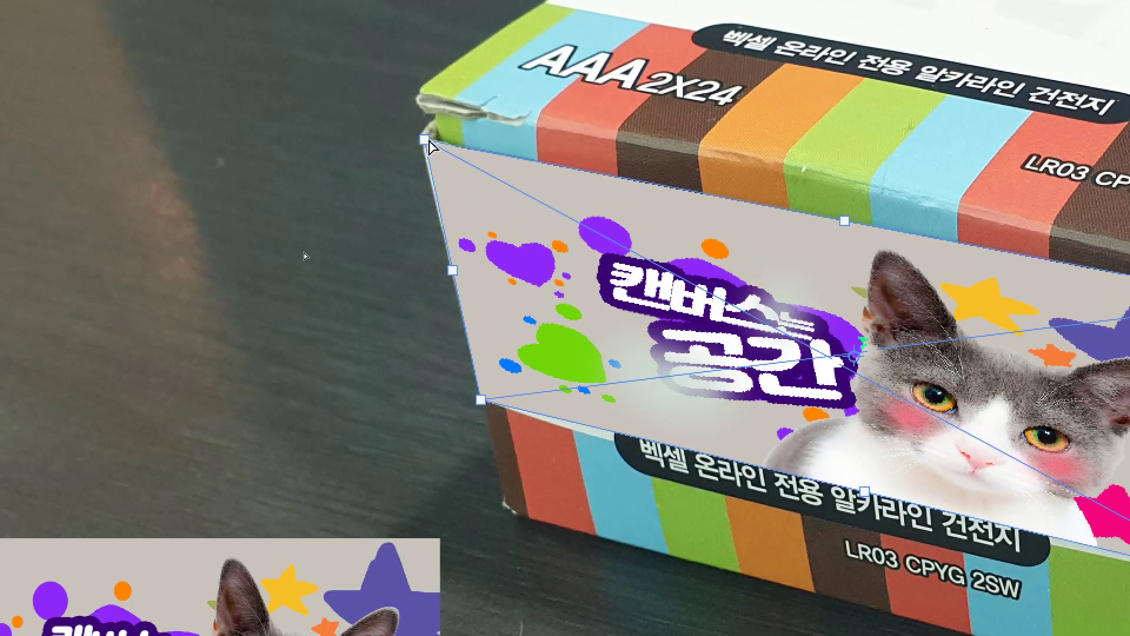
left_click_drag(430, 146, 426, 145)
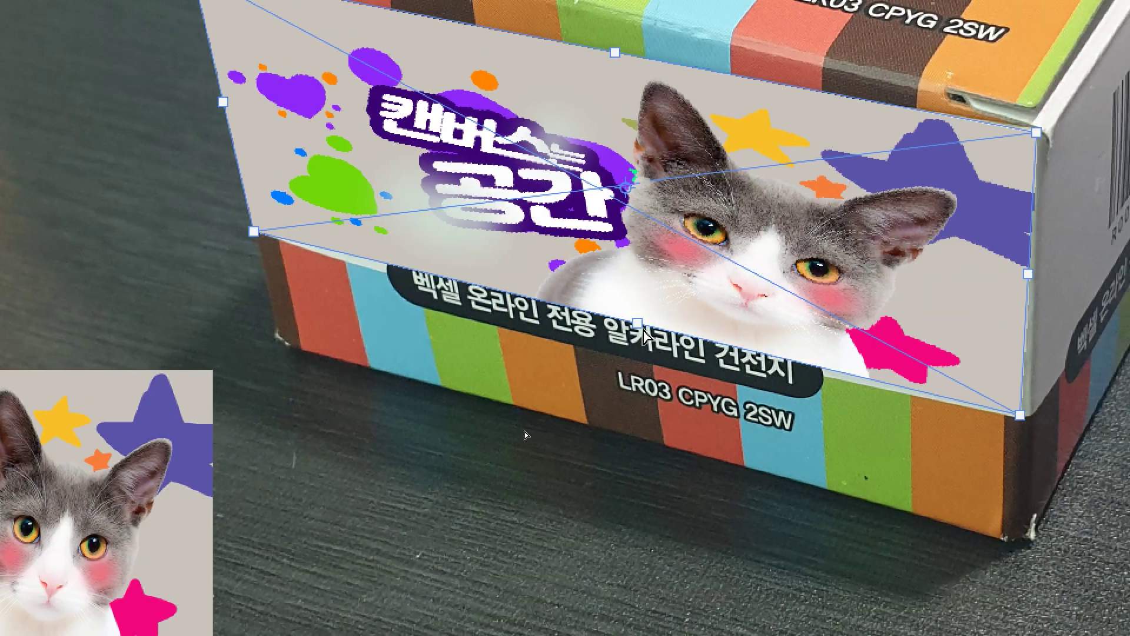
left_click_drag(637, 323, 622, 452)
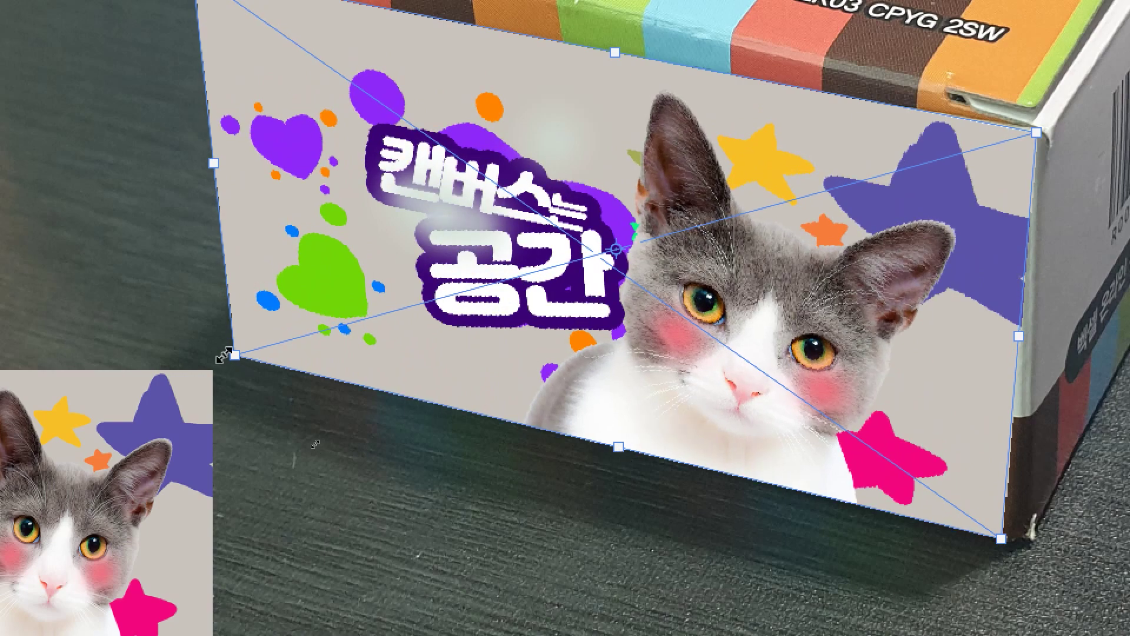
mouse_move(234, 356)
left_mouse_down()
mouse_move(242, 318)
mouse_move(268, 290)
mouse_move(281, 346)
left_mouse_up()
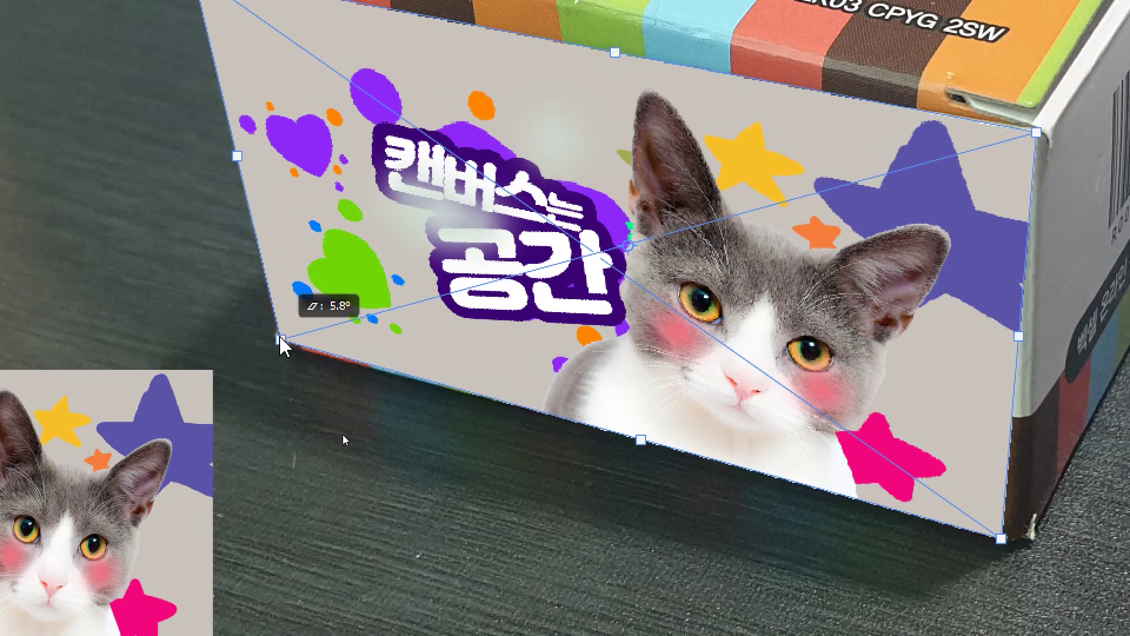
left_click_drag(281, 346, 278, 342)
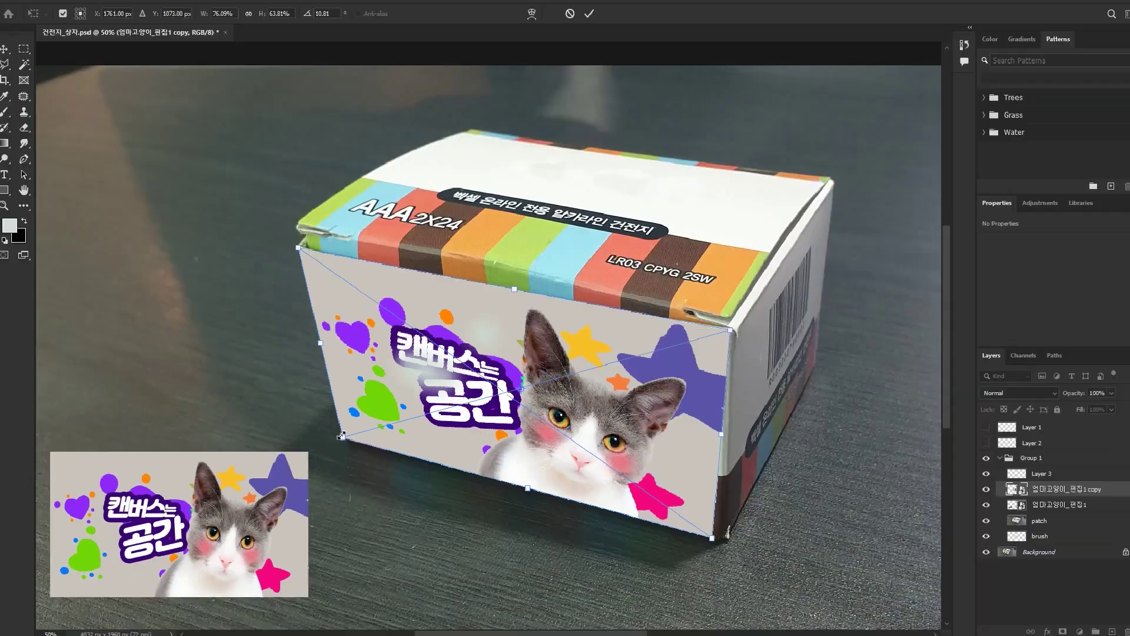
key("Return")
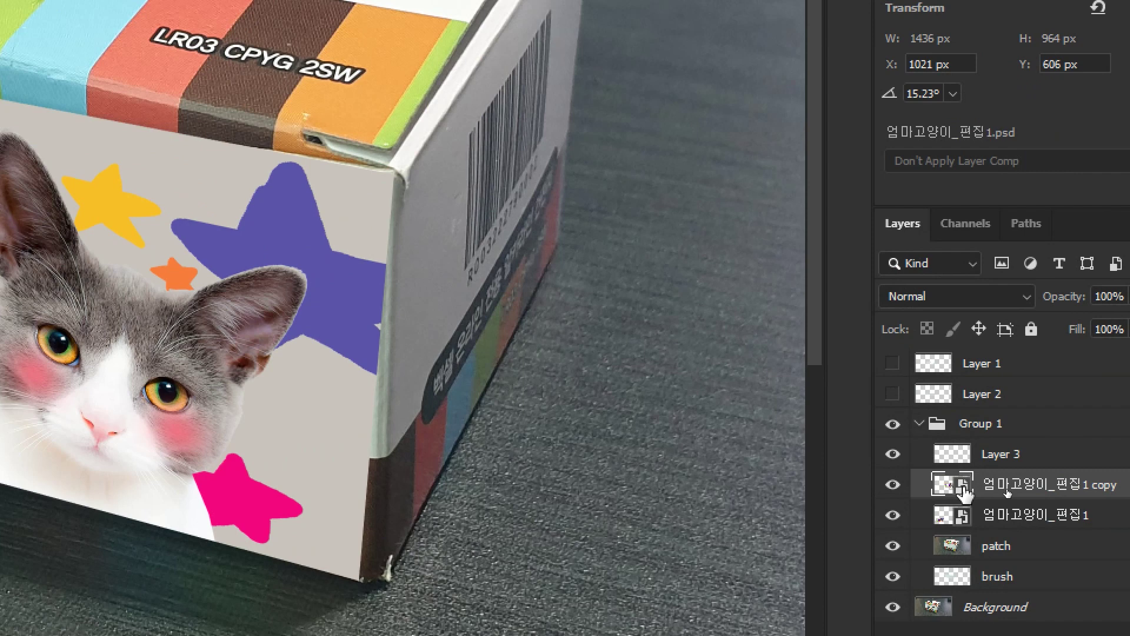
Open the 엄마고양이_편집1 copy layer's smart object contents from the Layers panel
double_click(962, 486)
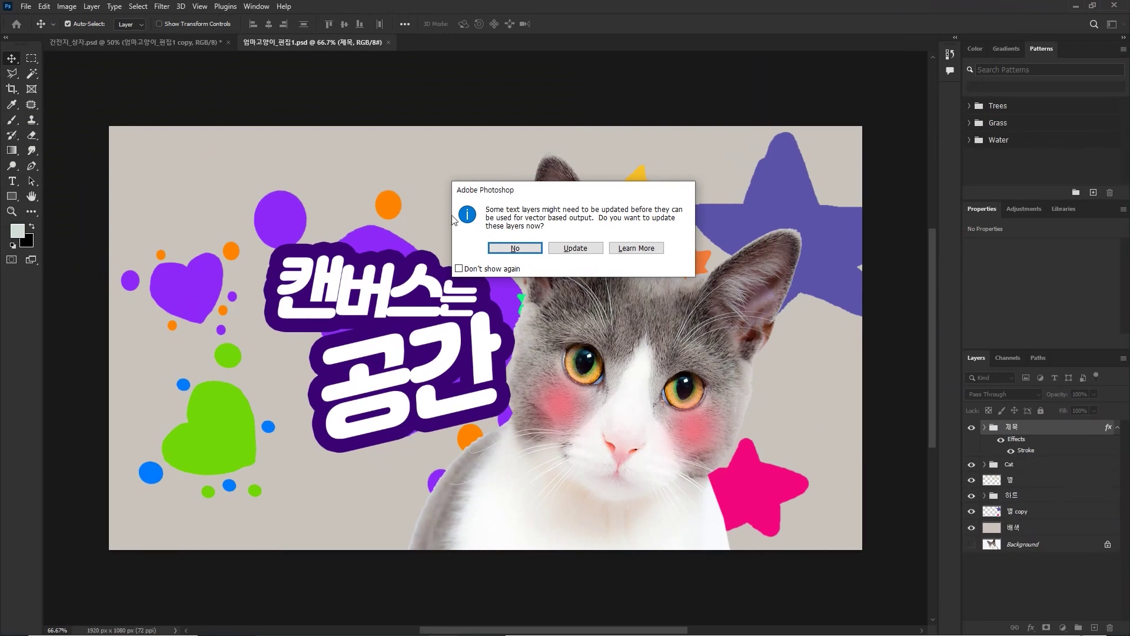
Skip updating text layers, retype the 캔버스는 title as "Cat's" and scale it up
left_click(486, 252)
left_click_drag(382, 308, 406, 272)
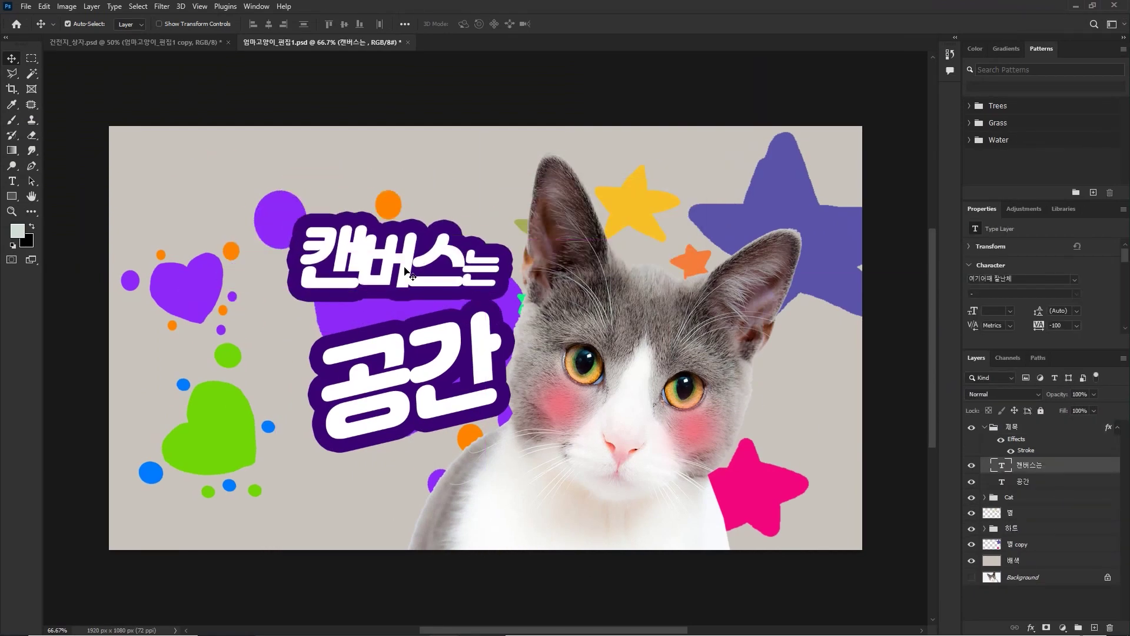
double_click(419, 272)
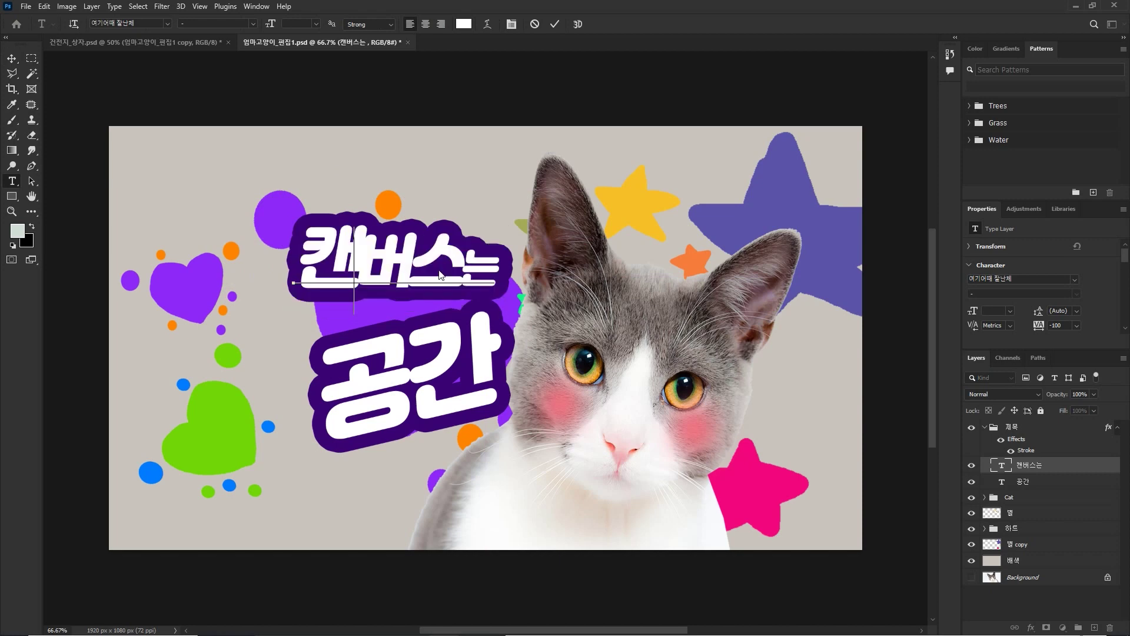
type("ㅊ")
key("BackSpace")
type("Ca")
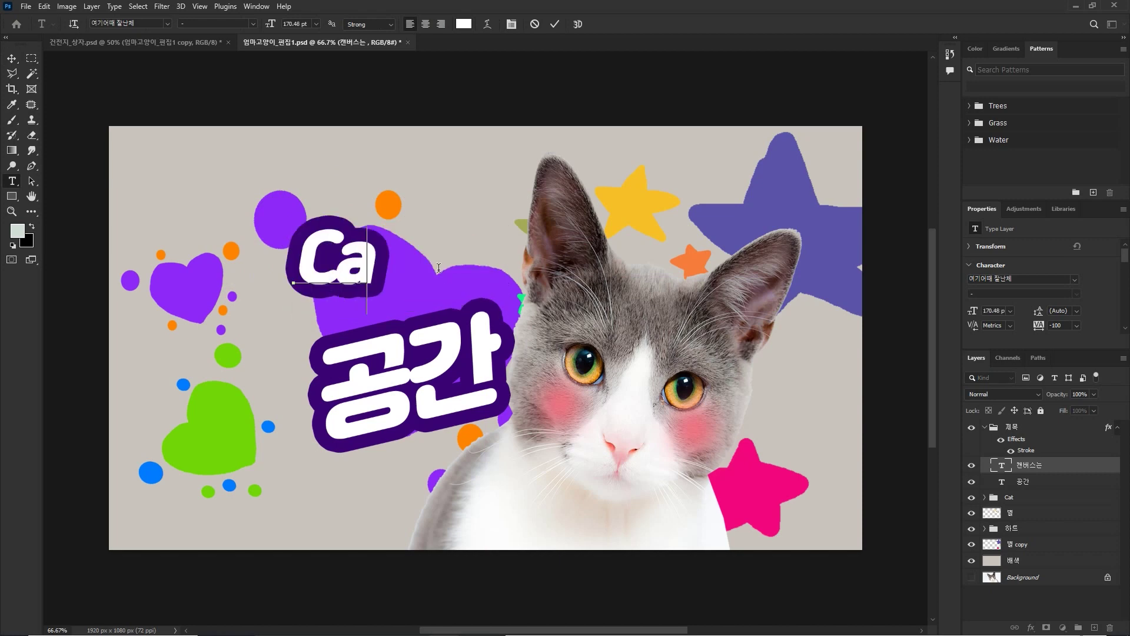
type("t")
type("'s")
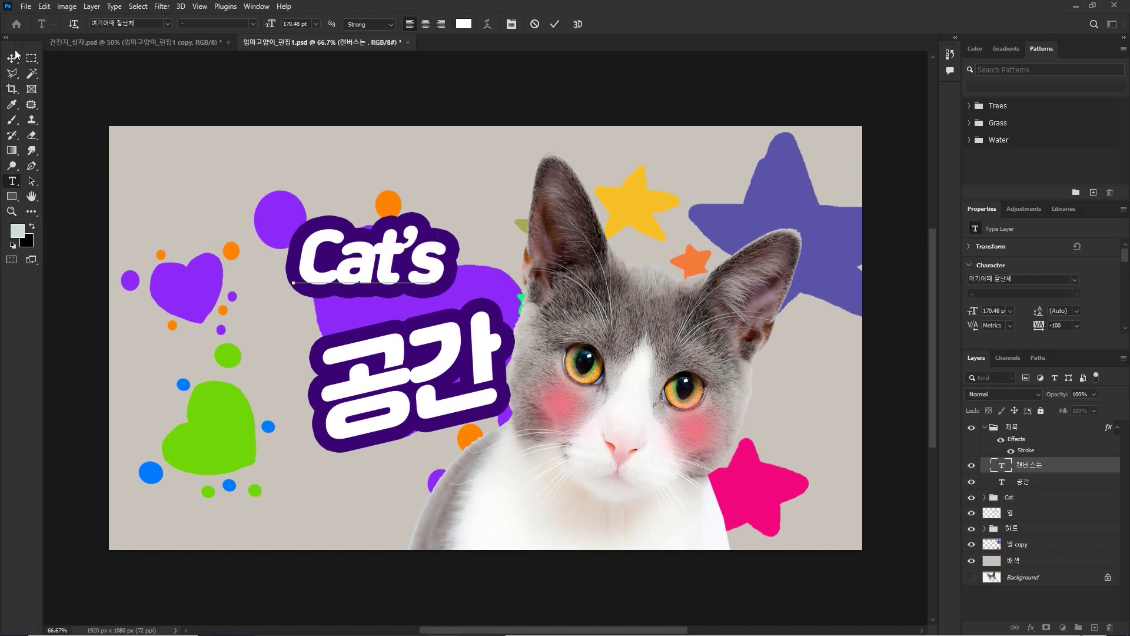
left_click(1051, 471)
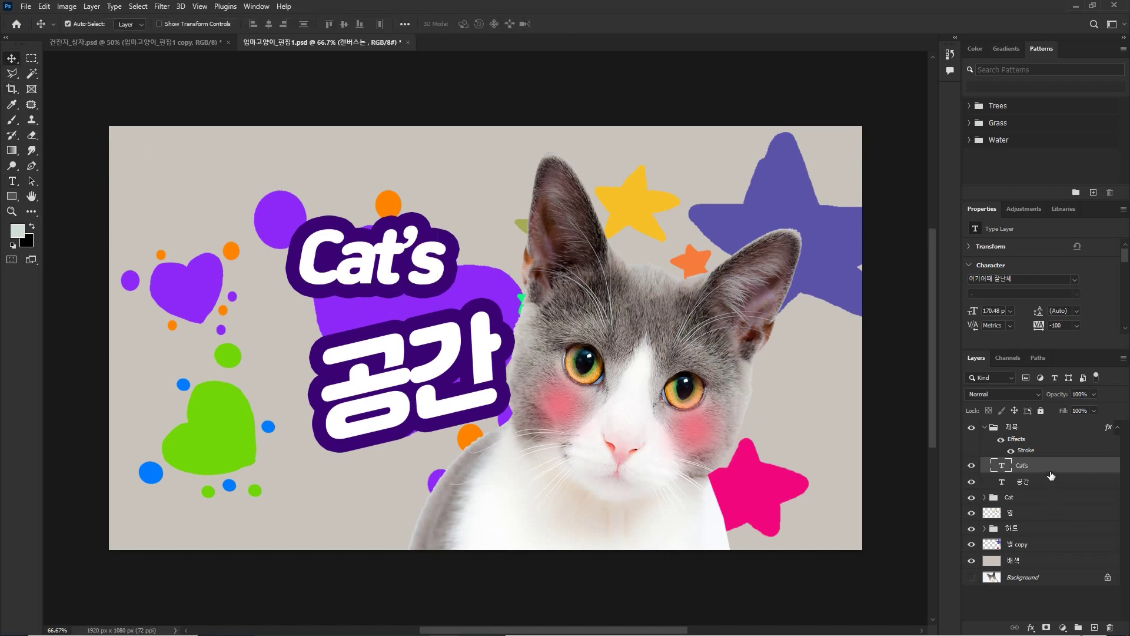
key("ctrl+t")
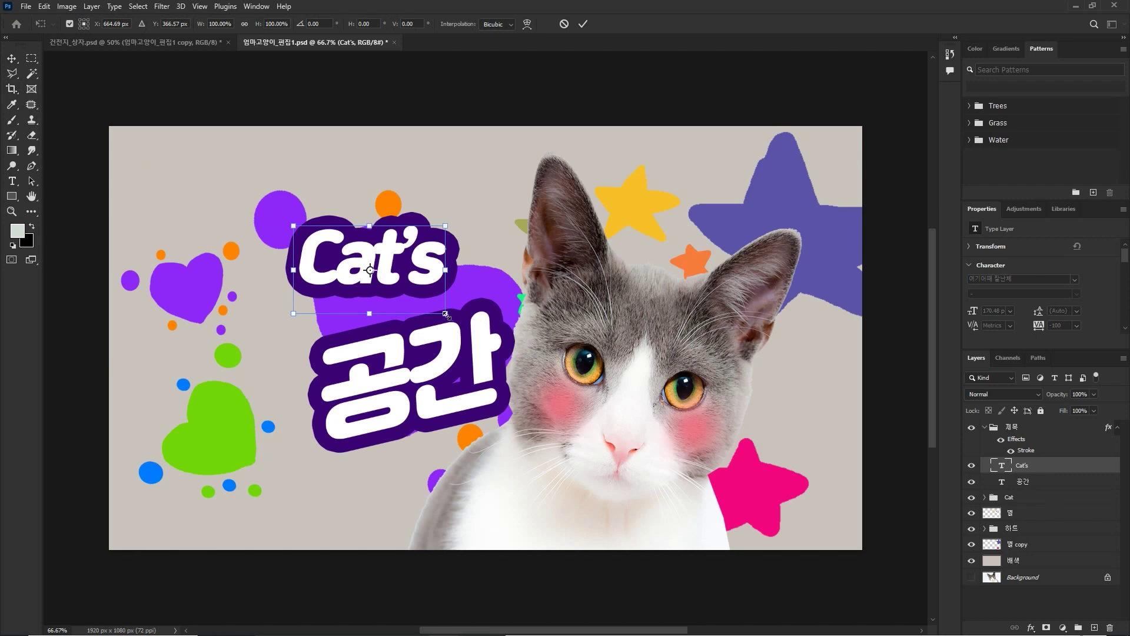
left_click_drag(445, 314, 519, 328)
key("Return")
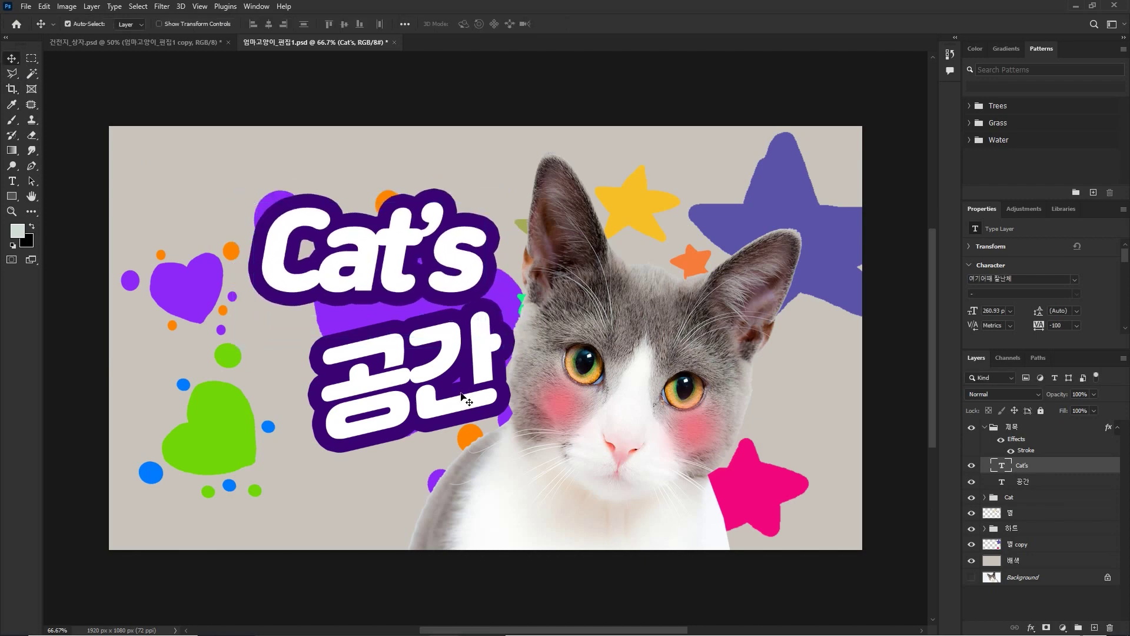
Change the second line 공간 to "World" and shift it left and down
double_click(462, 393)
type("W")
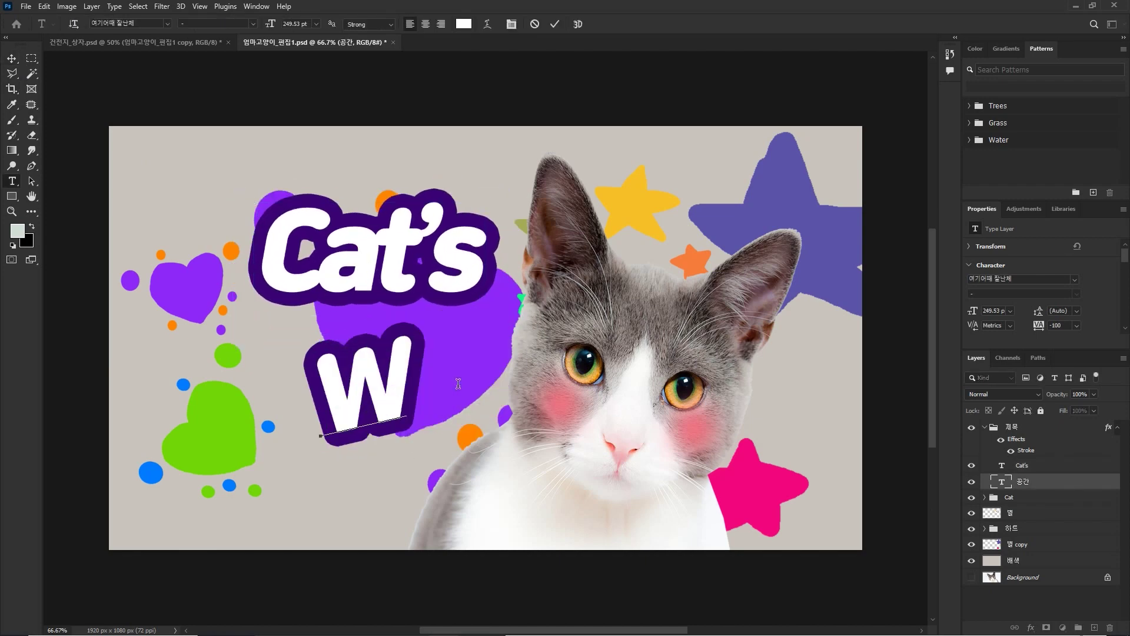
type("r")
key("BackSpace")
type("o")
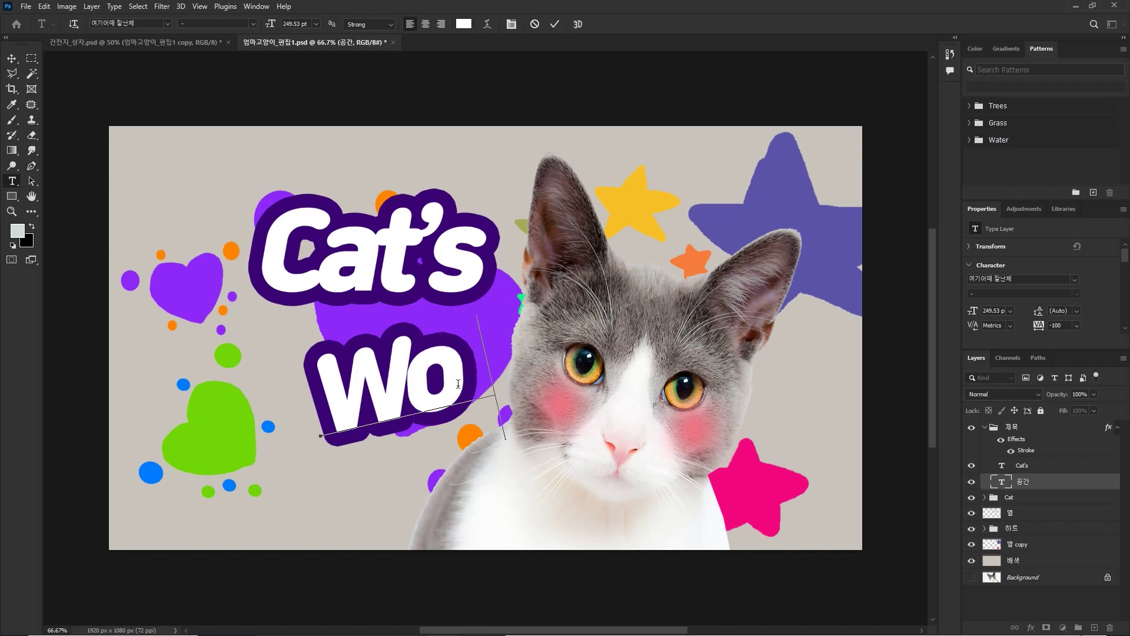
type("rld")
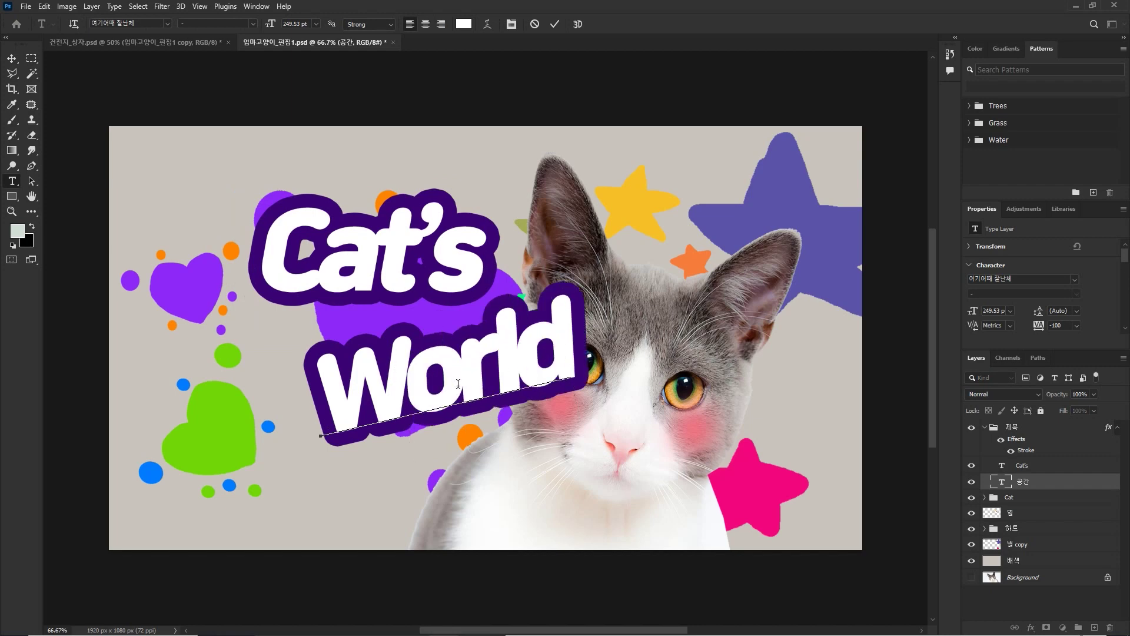
left_click(12, 58)
mouse_move(397, 384)
left_mouse_down()
mouse_move(311, 398)
mouse_move(326, 405)
left_mouse_up()
Bring the blush layer and Cat group to the top, and raise the pink star
left_click(581, 379)
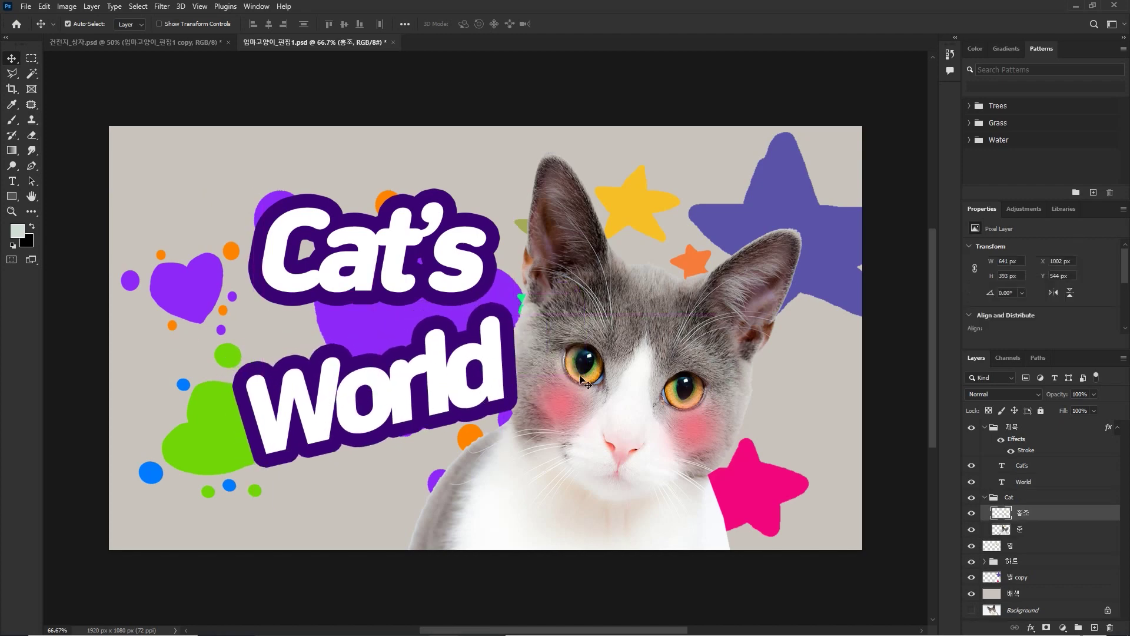
key("ctrl+shift+bracketright")
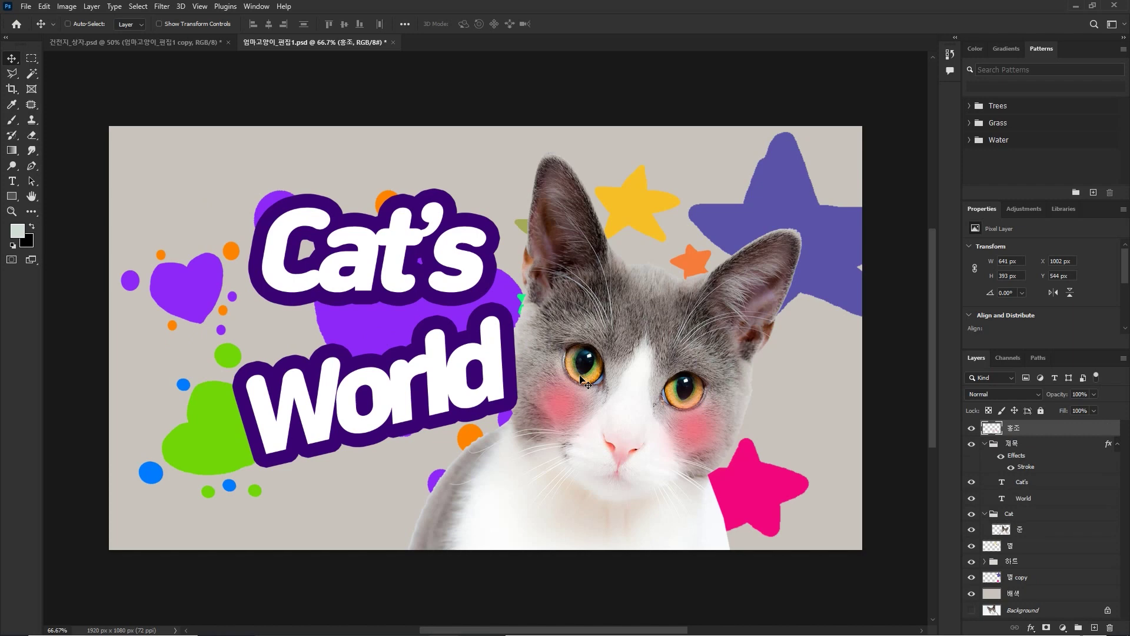
left_click_drag(543, 368, 535, 372)
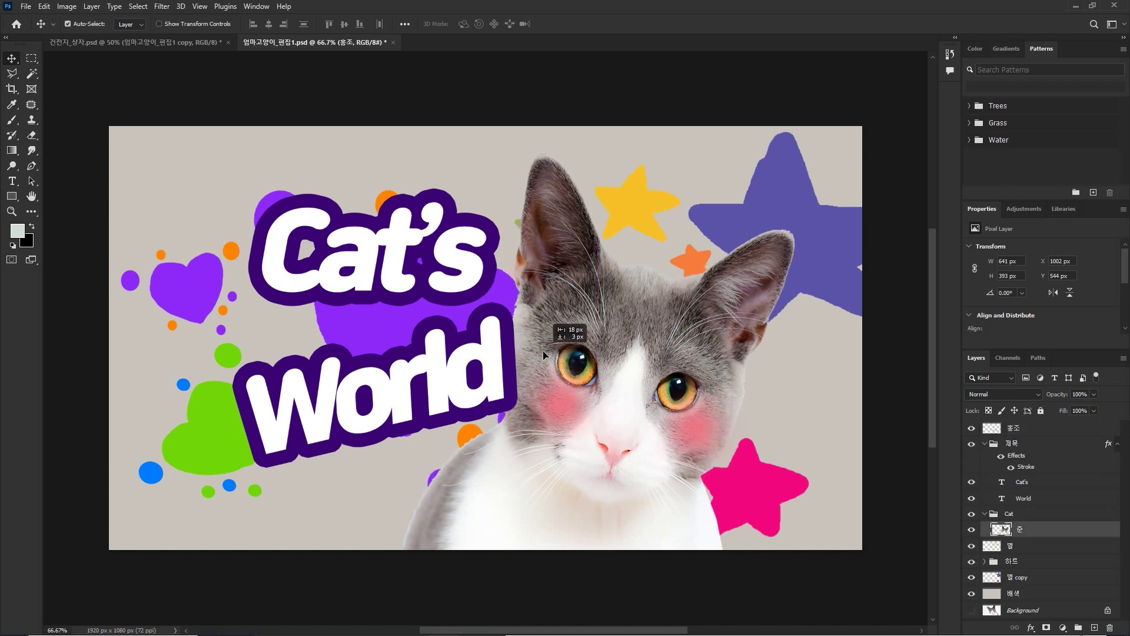
left_click(1031, 514)
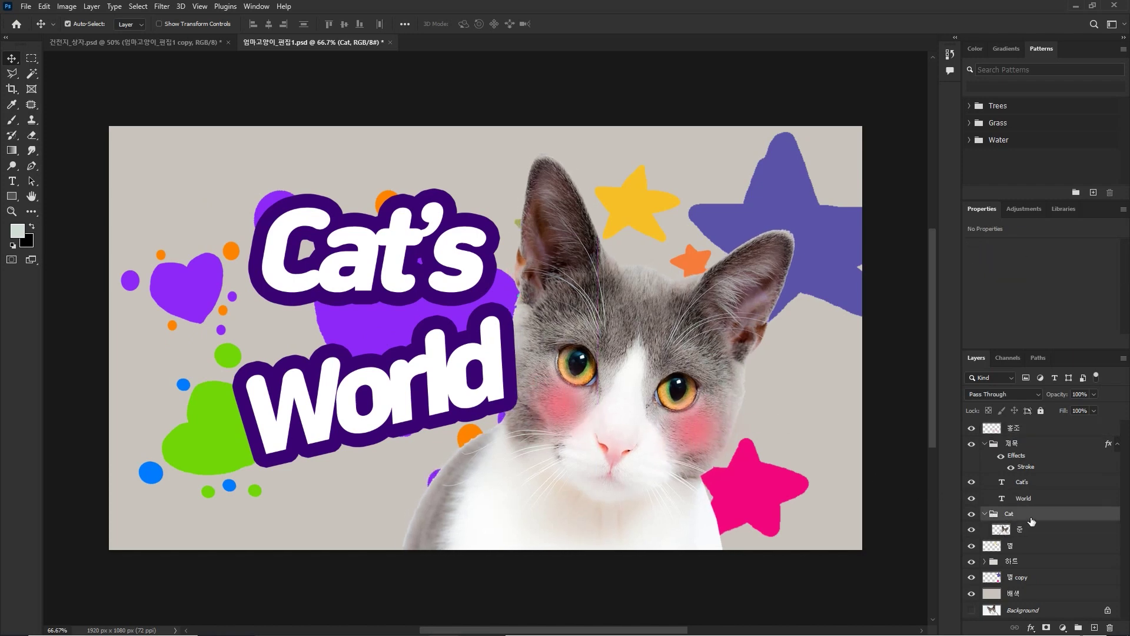
key("ctrl+shift+bracketright")
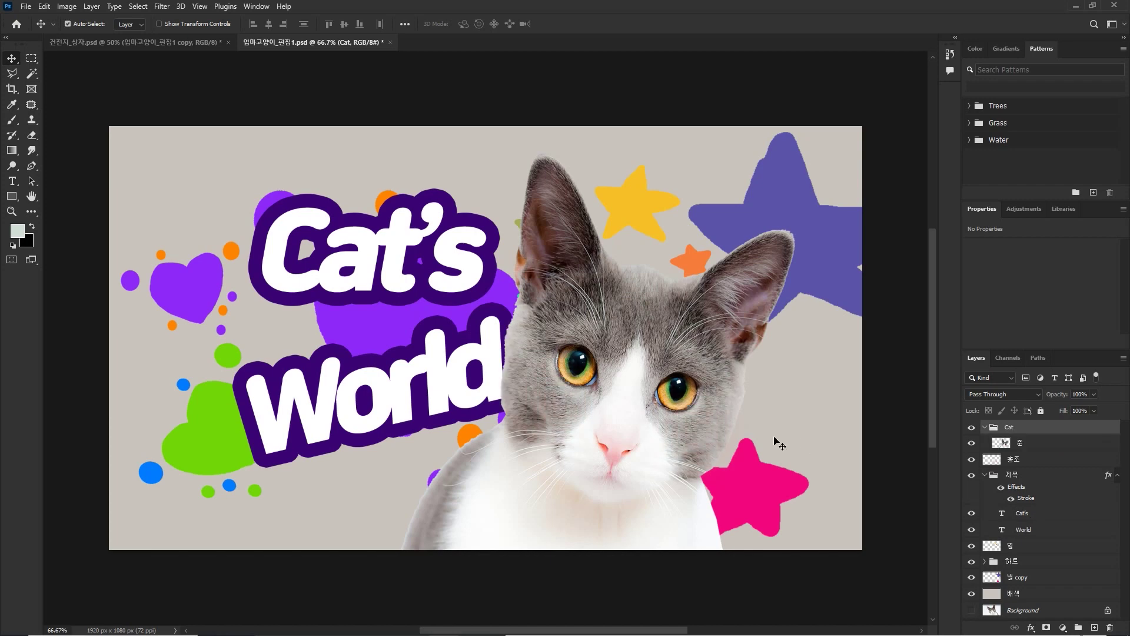
left_click(479, 402)
mouse_move(712, 486)
left_mouse_down()
mouse_move(733, 468)
mouse_move(710, 478)
left_mouse_up()
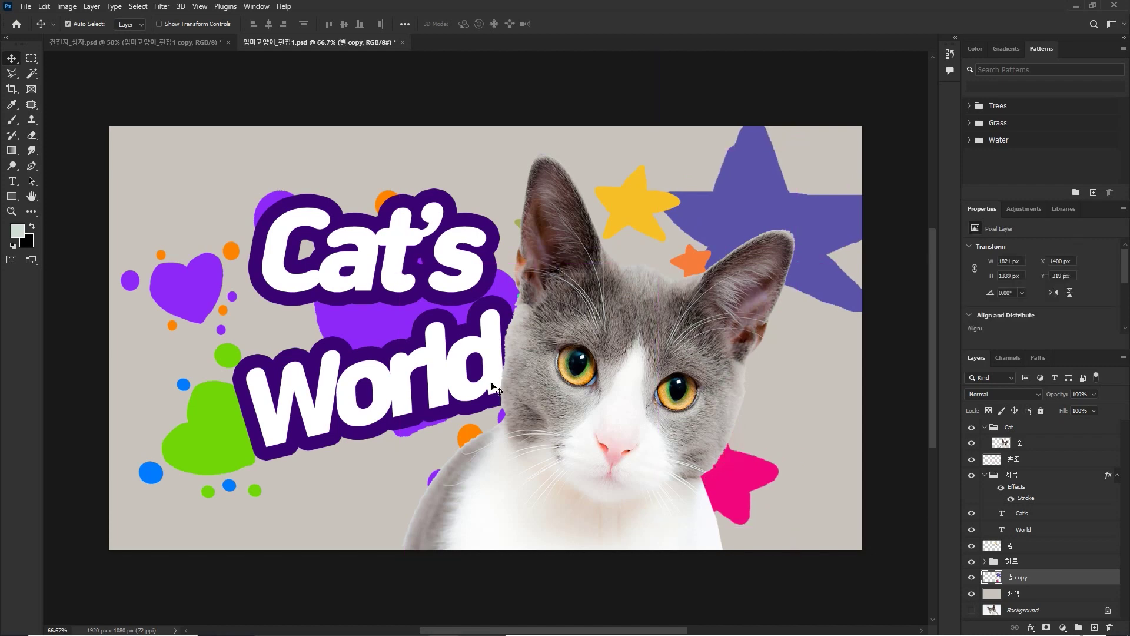
Enlarge the World text with Free Transform and move it slightly left
left_click(371, 385)
key("ctrl+t")
key("ctrl+y")
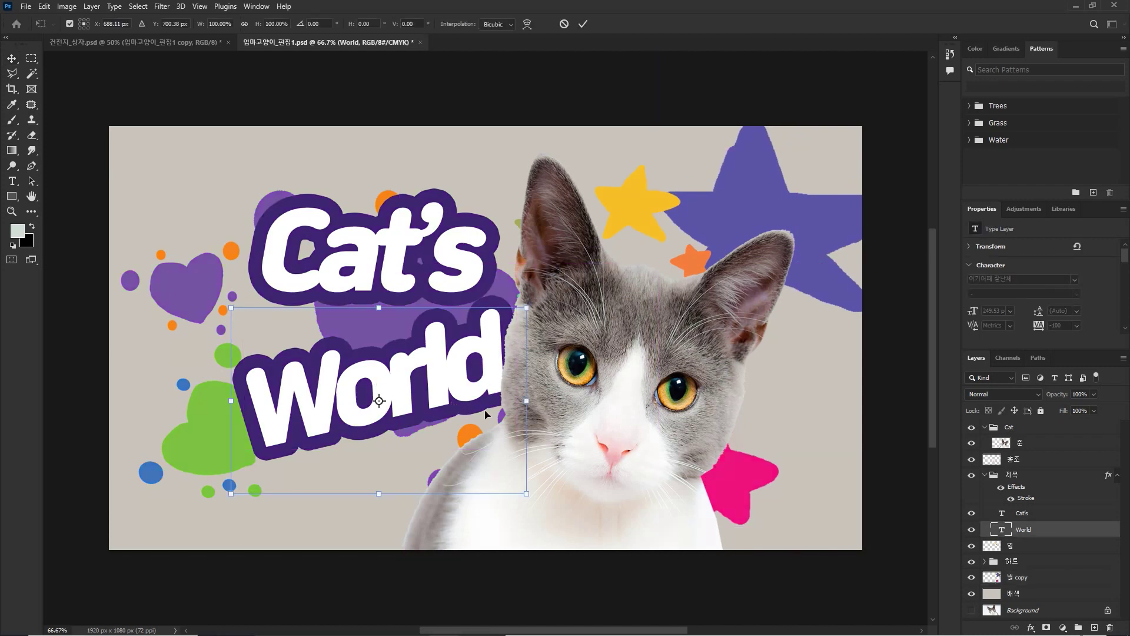
key("ctrl+y")
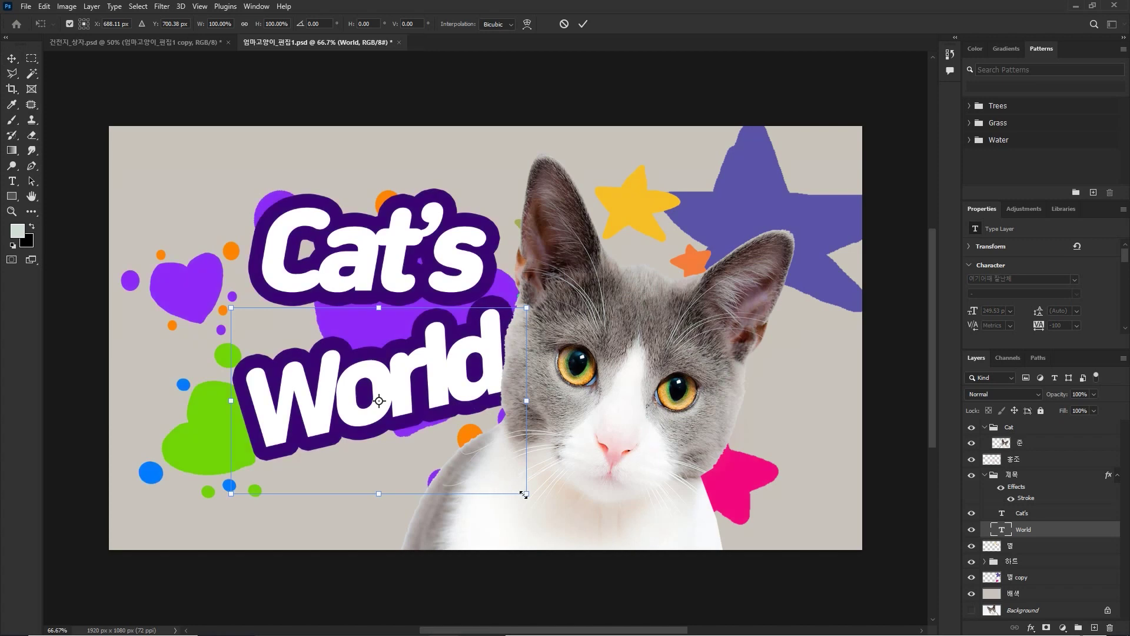
left_click_drag(524, 496, 562, 518)
left_click_drag(490, 413, 463, 411)
key("Return")
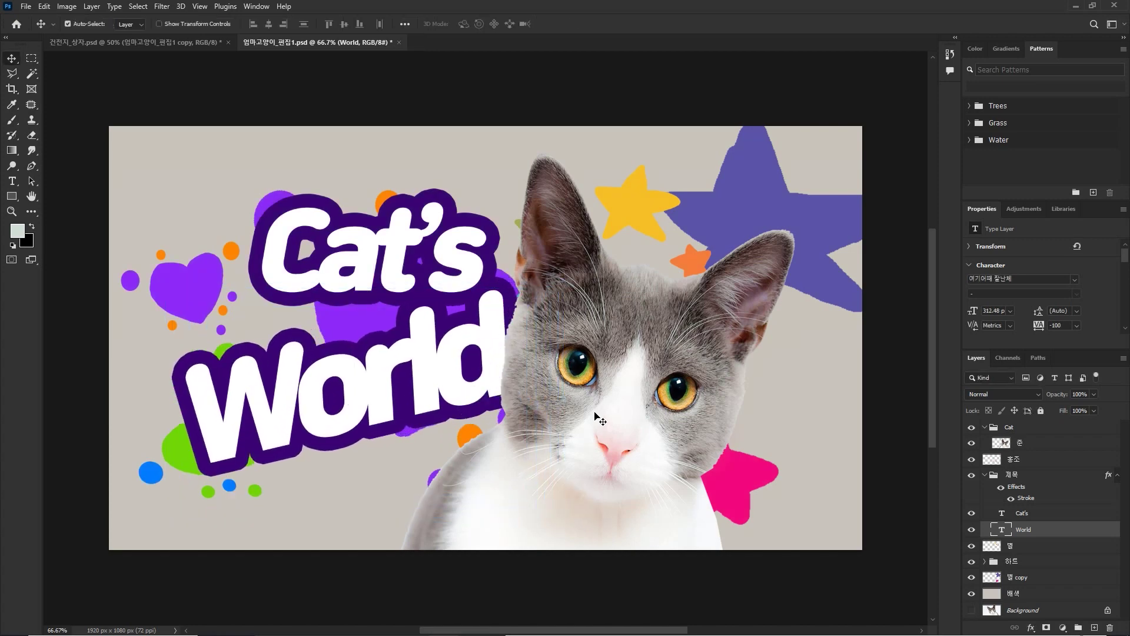
Alt-drag a copy of the cat to the right and scale it to about two thirds
left_click(599, 414)
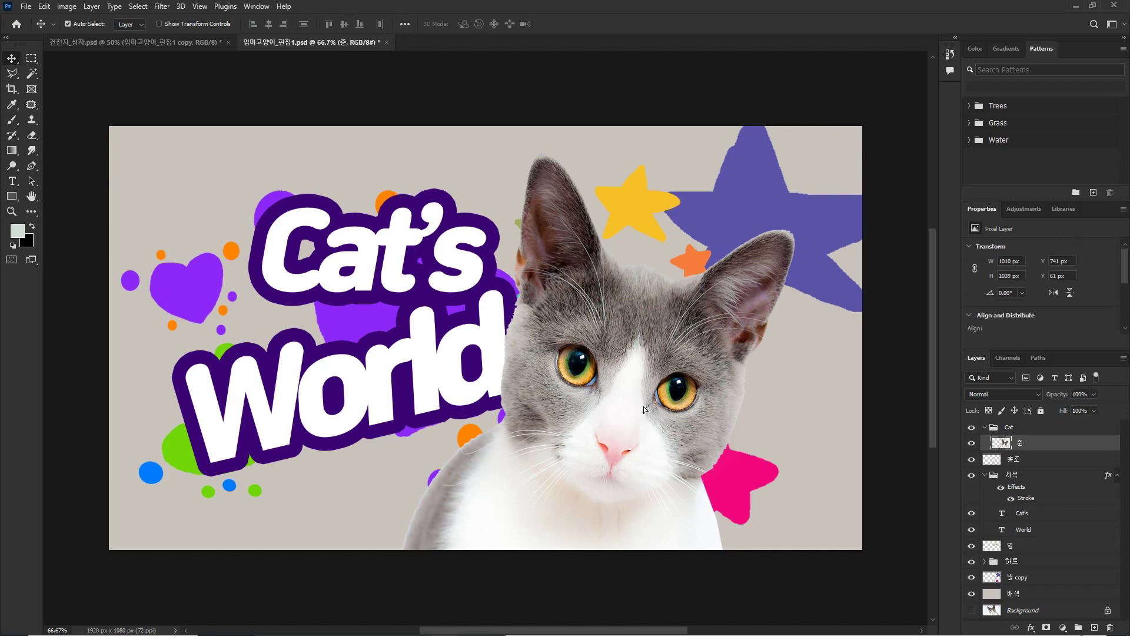
left_click_drag(644, 409, 766, 399)
key("ctrl+y")
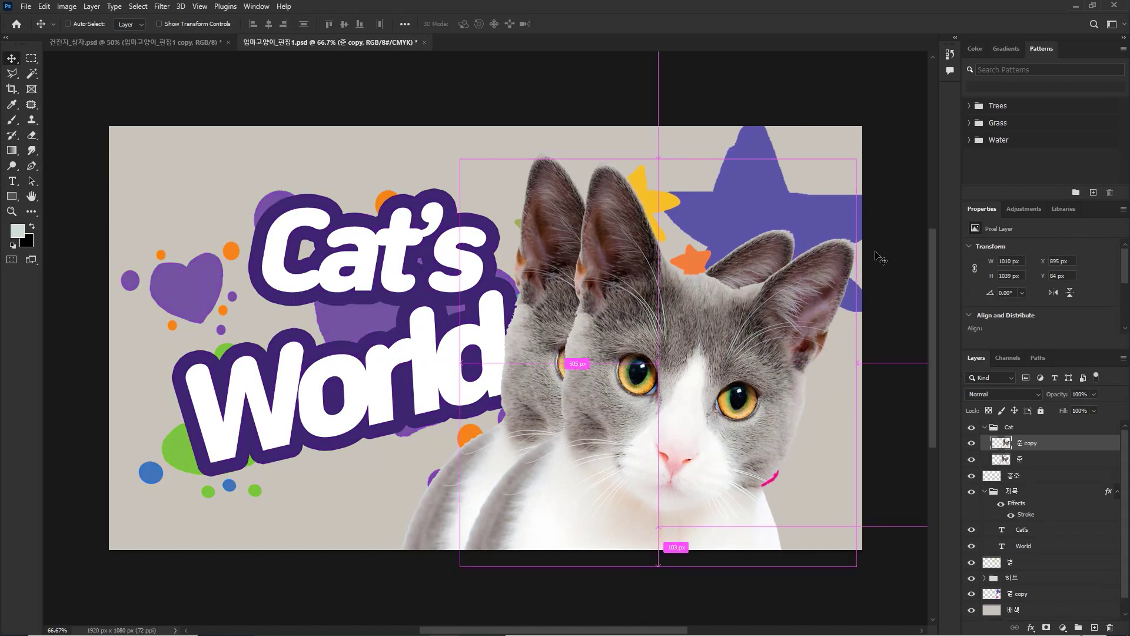
key("ctrl+t")
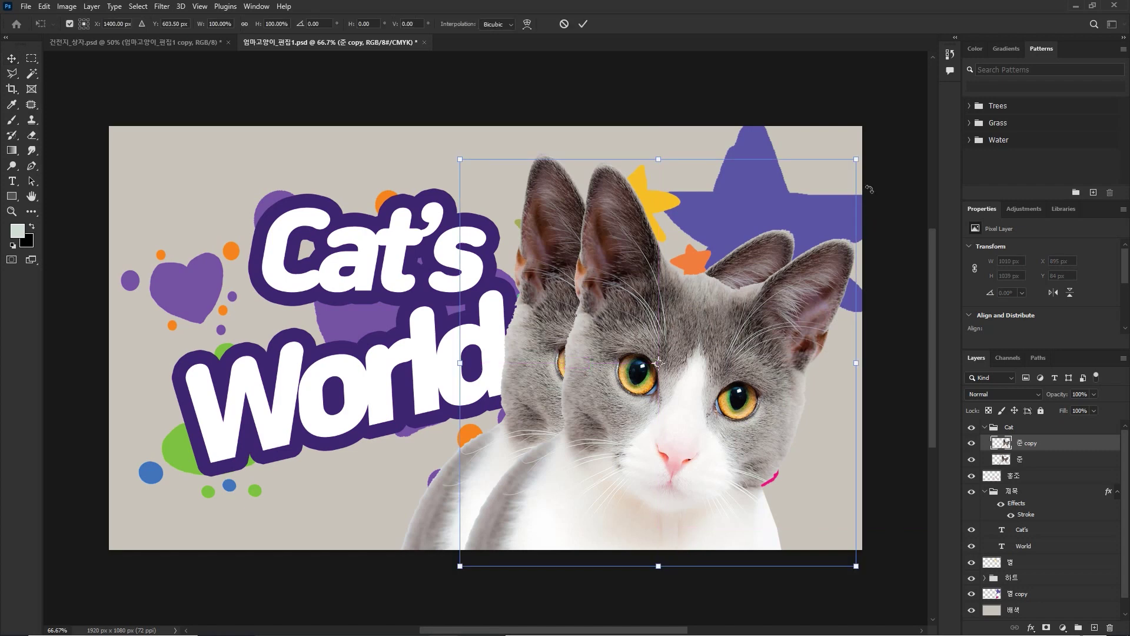
left_click_drag(854, 164, 784, 234)
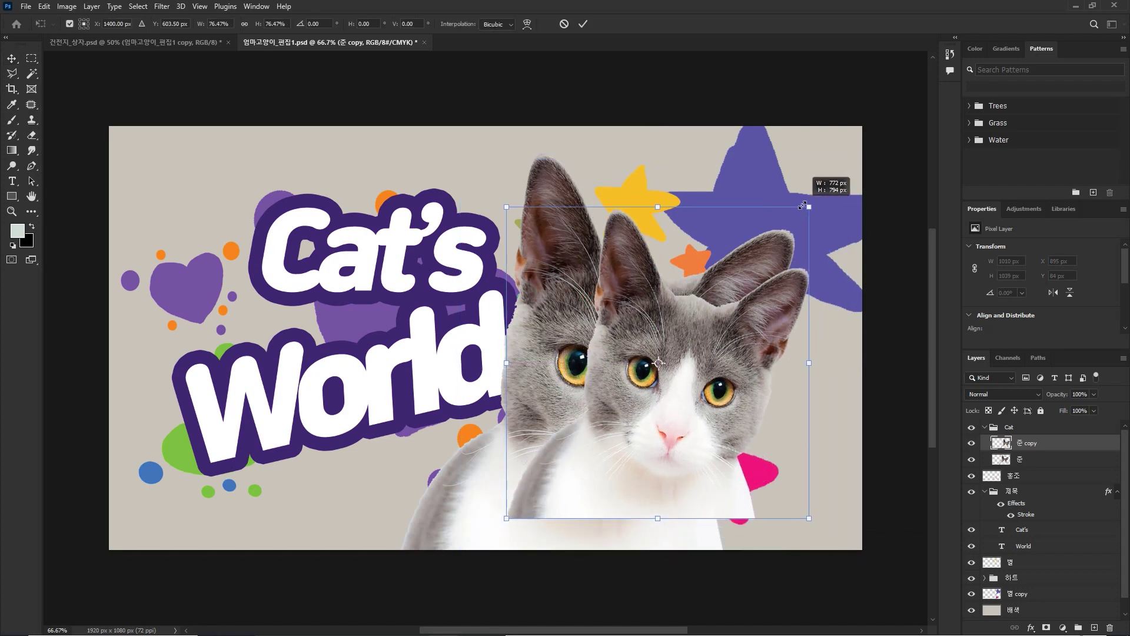
Reposition and resize the small cat copy while still in Free Transform
left_click_drag(697, 336, 362, 396)
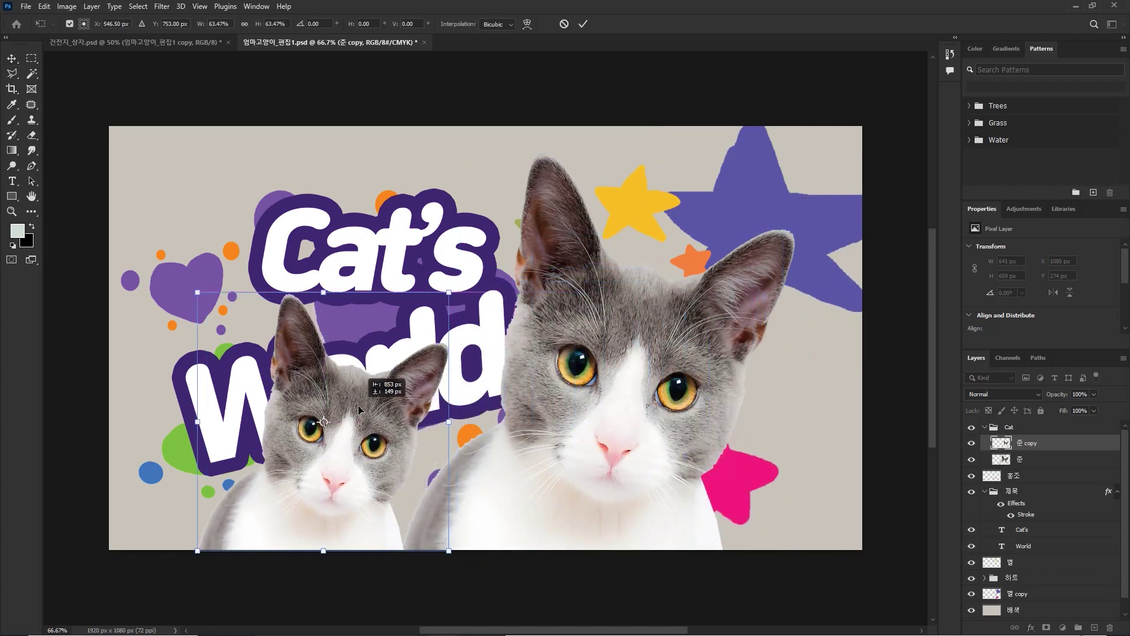
left_click_drag(450, 422, 473, 450)
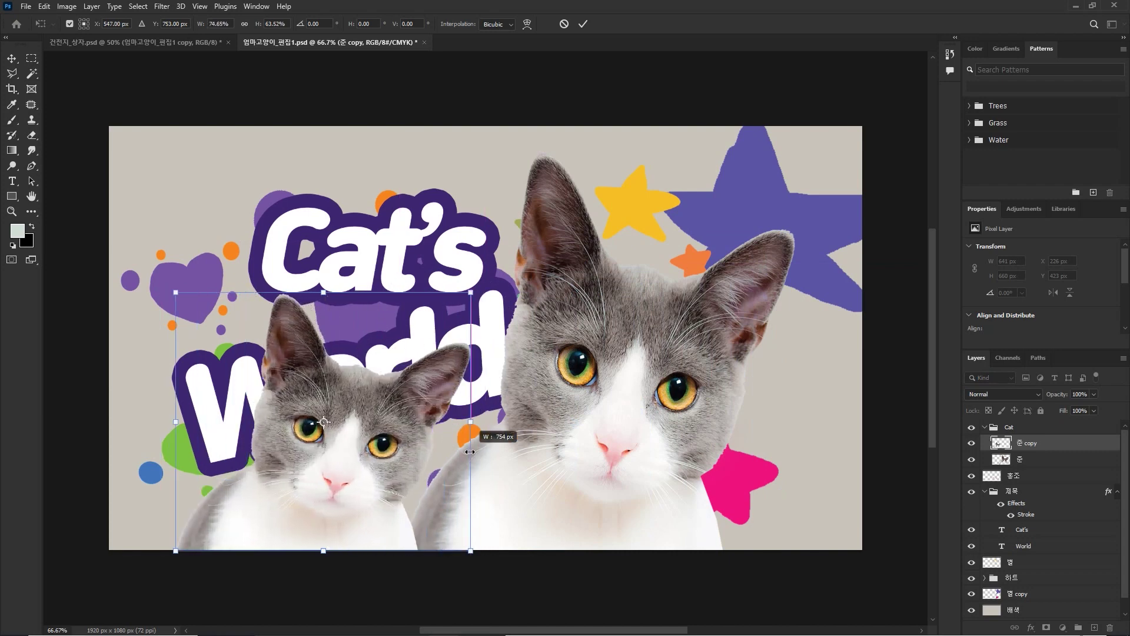
left_click_drag(472, 451, 463, 453)
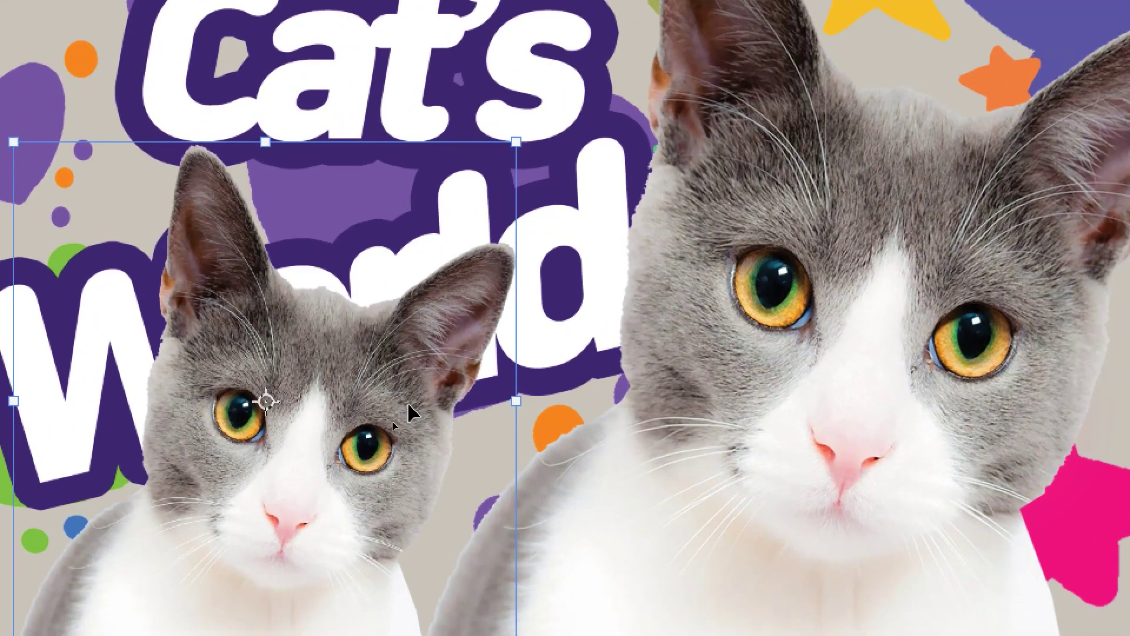
left_click_drag(405, 424, 439, 381)
left_click_drag(492, 328, 450, 344)
Flip the small cat horizontally, commit the transform, and drag it to the left
right_click(447, 338)
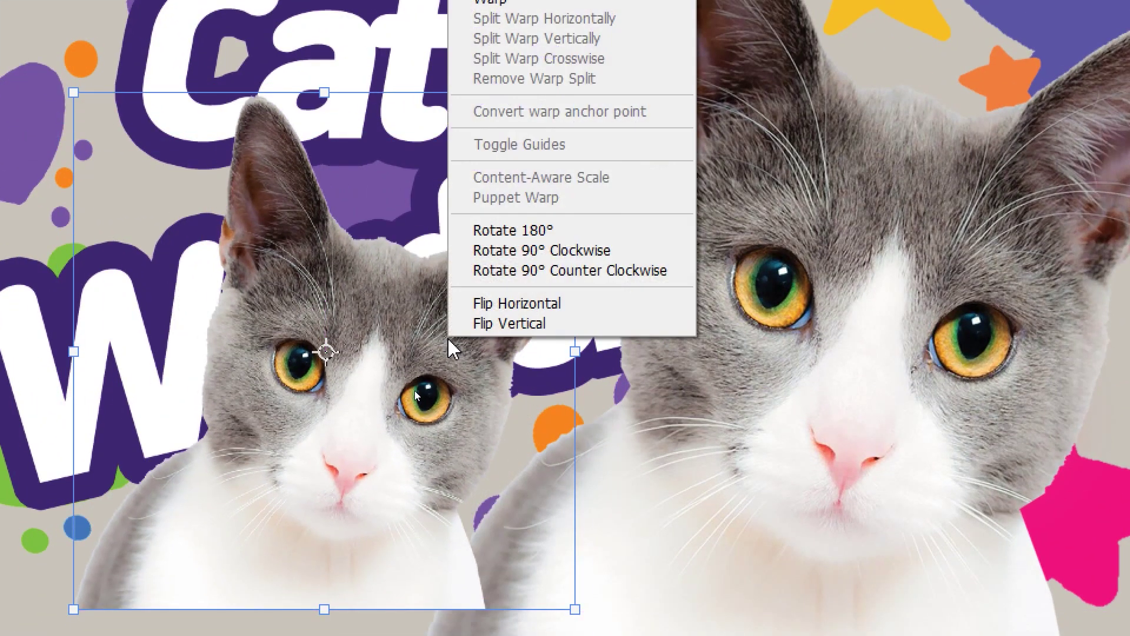
left_click(499, 305)
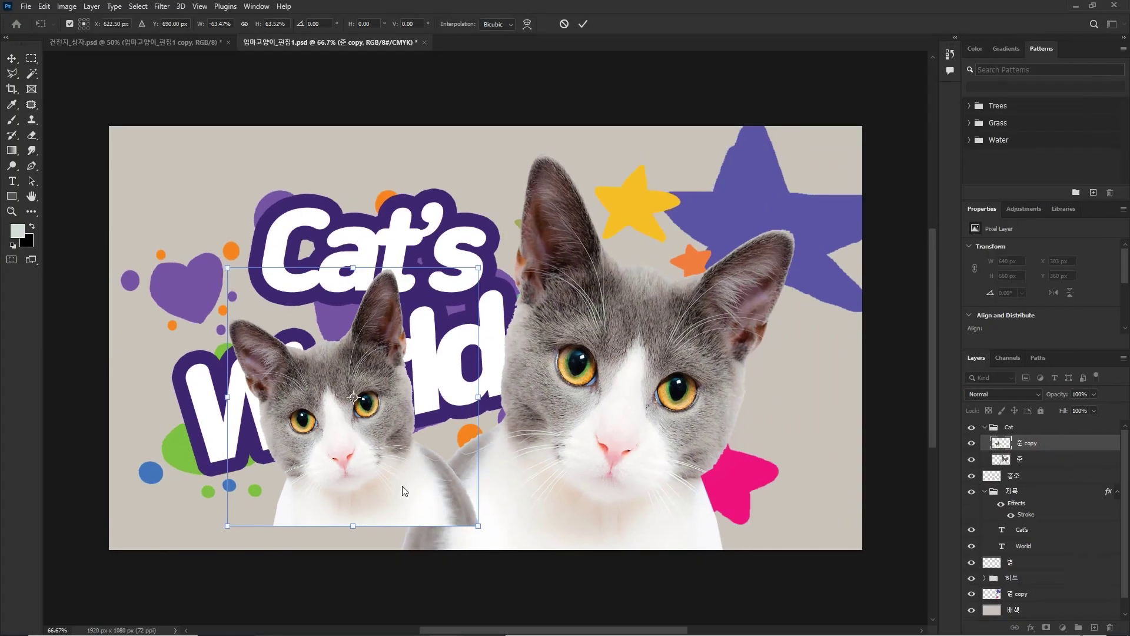
left_click_drag(399, 495, 764, 515)
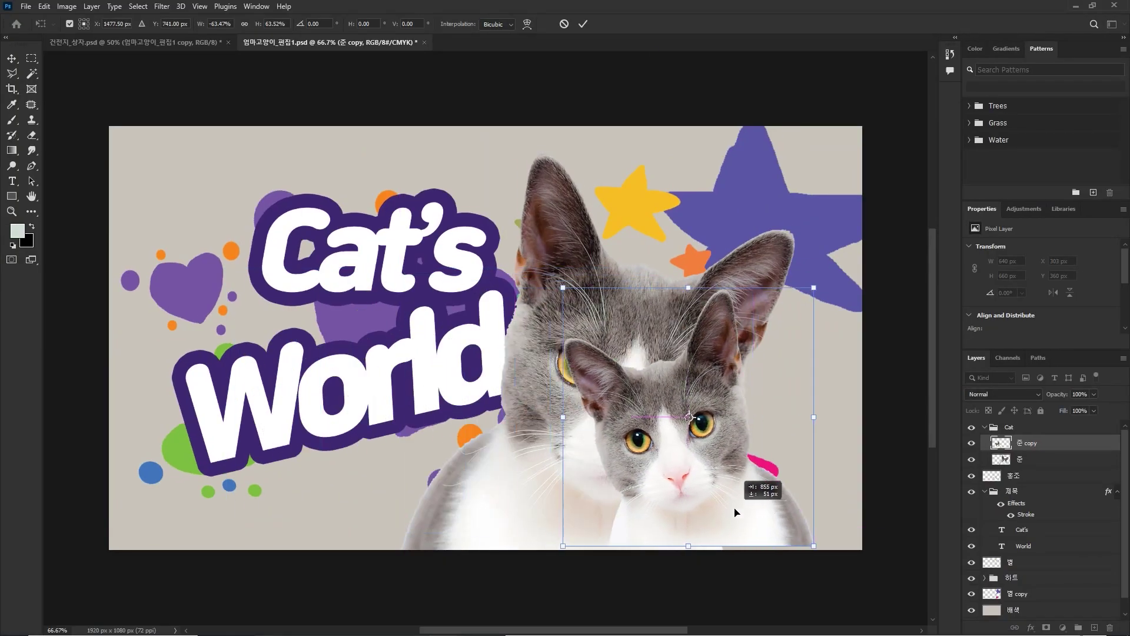
key("Return")
mouse_move(762, 517)
left_mouse_down()
mouse_move(643, 479)
mouse_move(300, 497)
left_mouse_up()
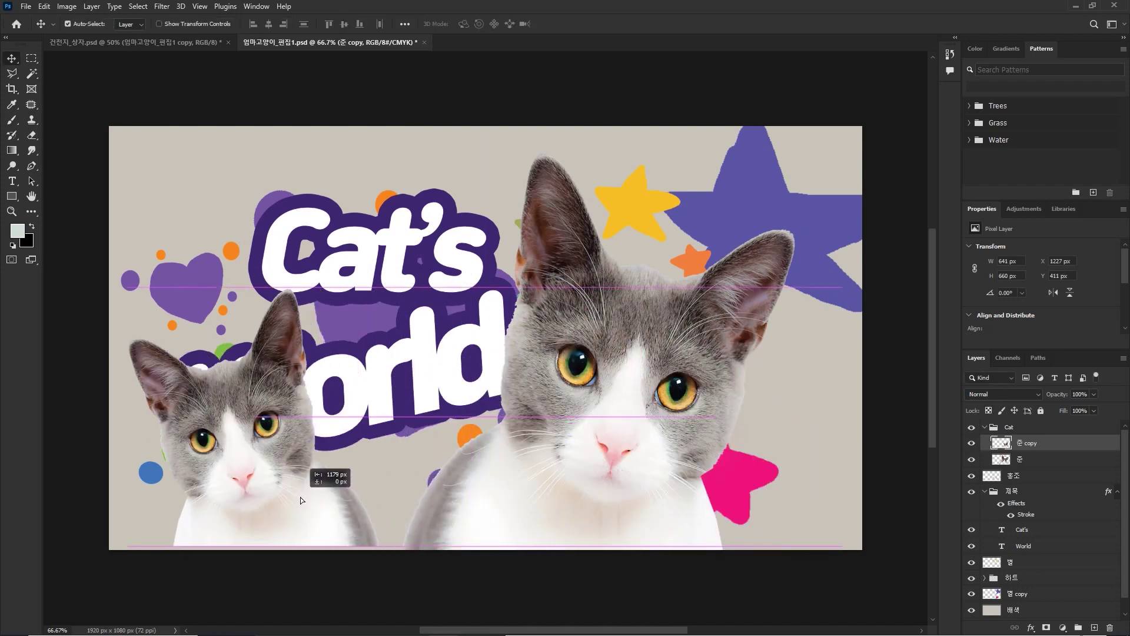
Move the Cat's title and World text higher up on the banner
left_click(450, 262)
left_click_drag(450, 262, 490, 233)
mouse_move(474, 386)
left_mouse_down()
mouse_move(508, 303)
mouse_move(485, 318)
left_mouse_up()
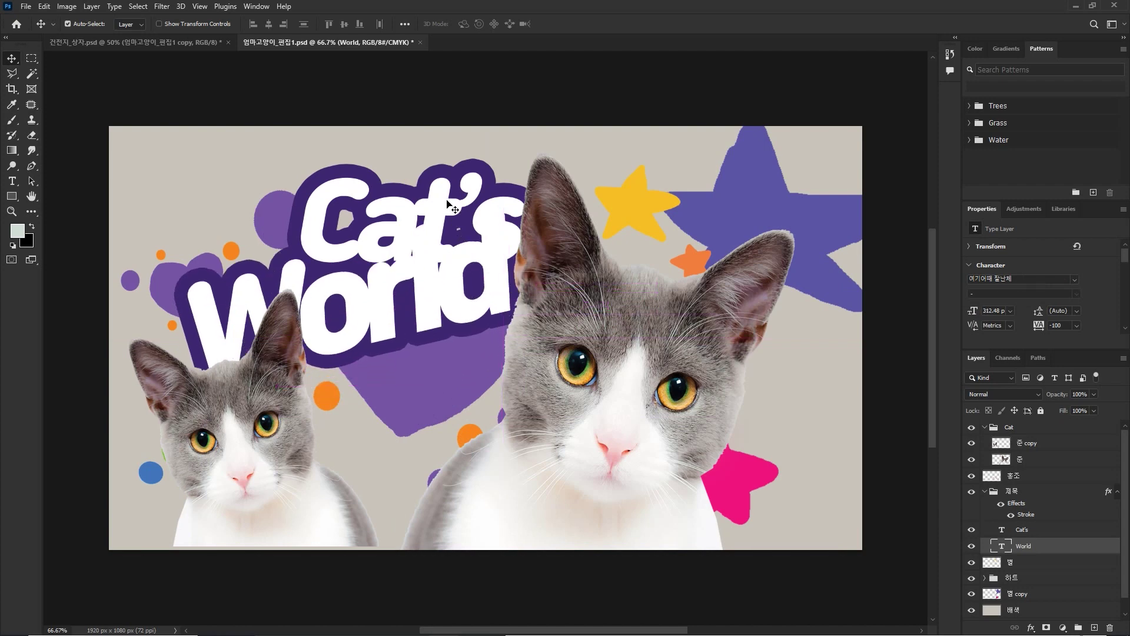
left_click_drag(445, 252, 377, 223)
Settle the small cat at the lower left behind the big cat, then save the banner
left_click_drag(257, 437, 318, 459)
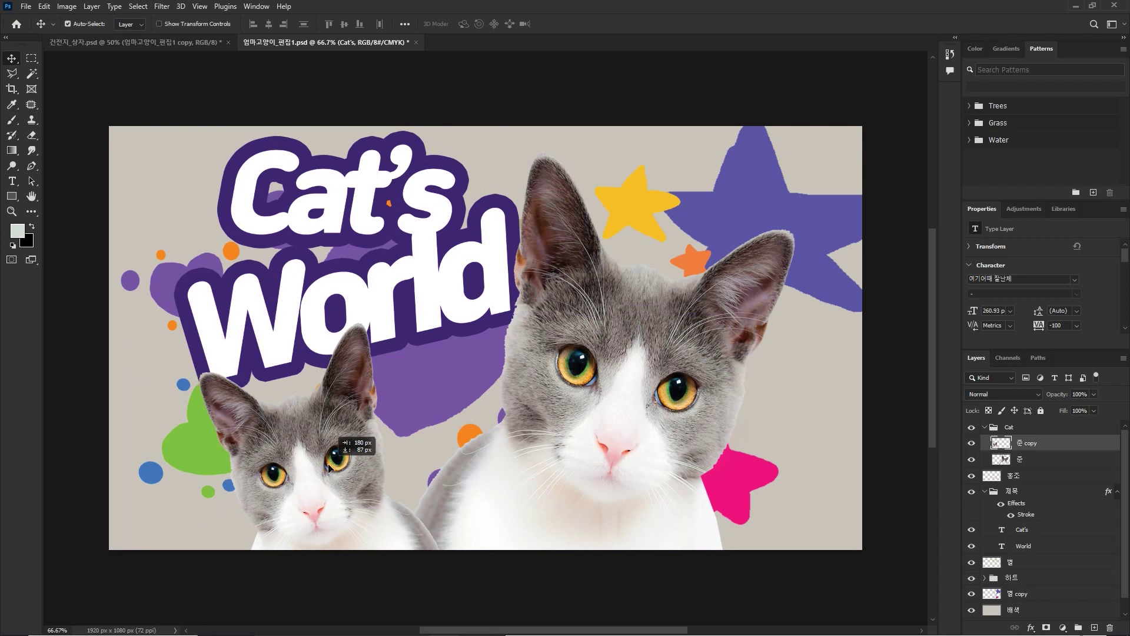
left_click_drag(318, 458, 328, 469)
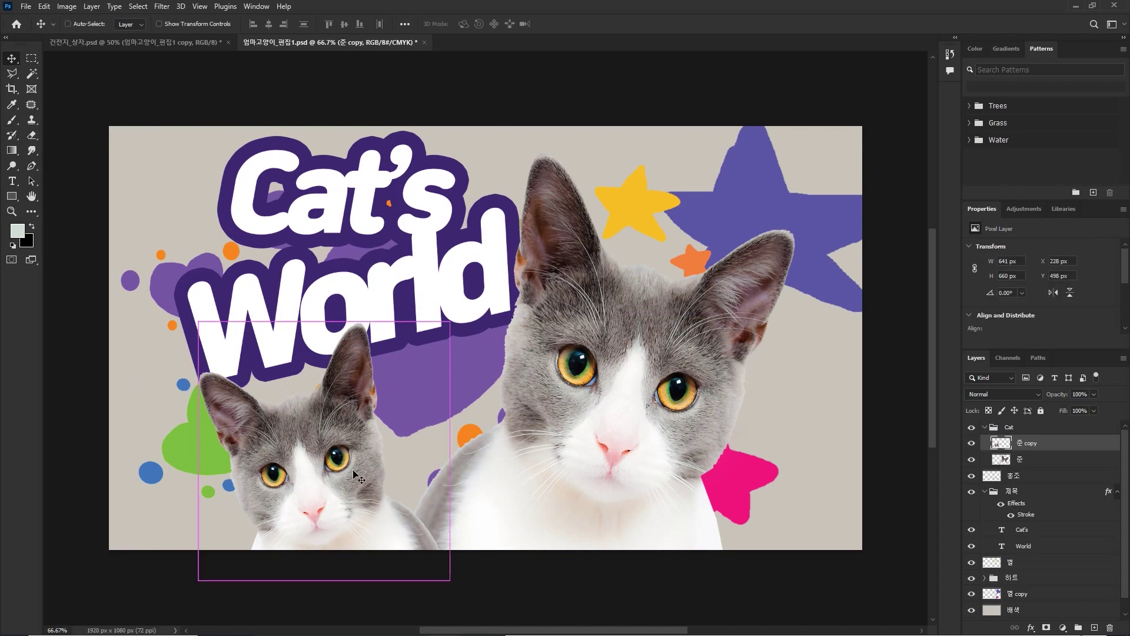
key("ctrl+bracketleft")
left_click_drag(355, 471, 376, 466)
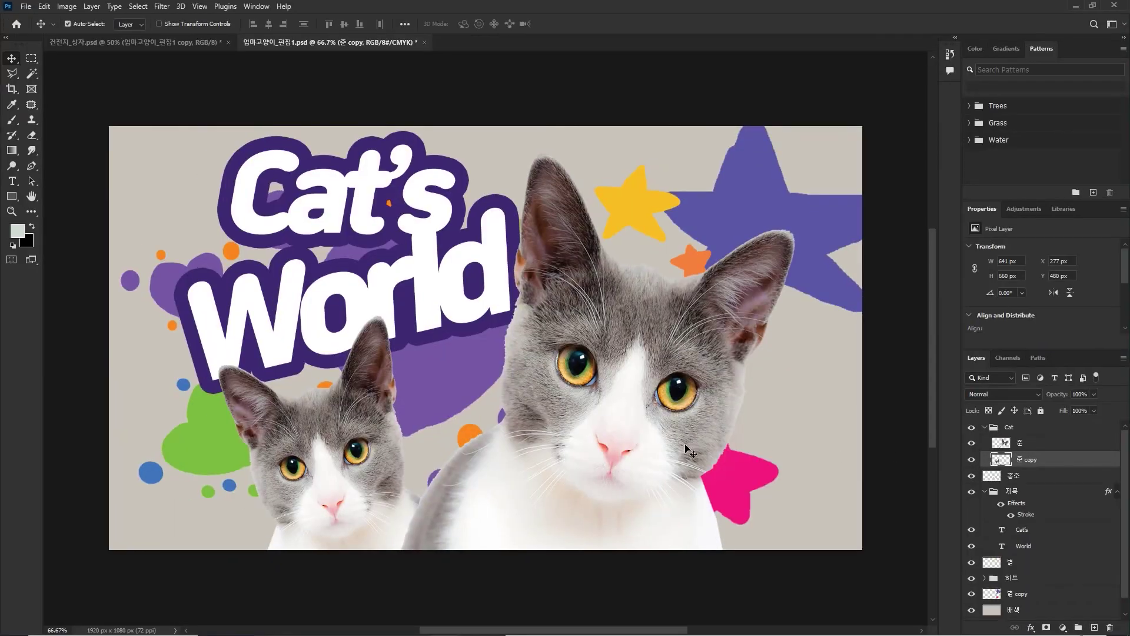
left_click(685, 450, "ctrl")
key("ctrl+s")
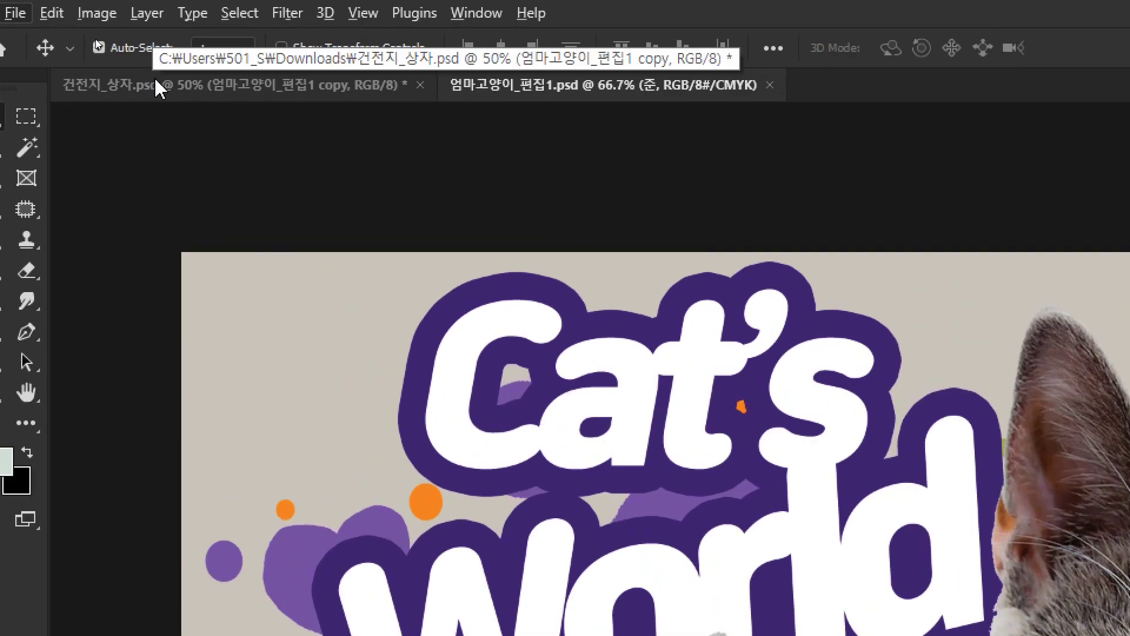
In 건전지_상자.psd, hide Layer 3 and select the banner smart object layer
left_click(158, 89)
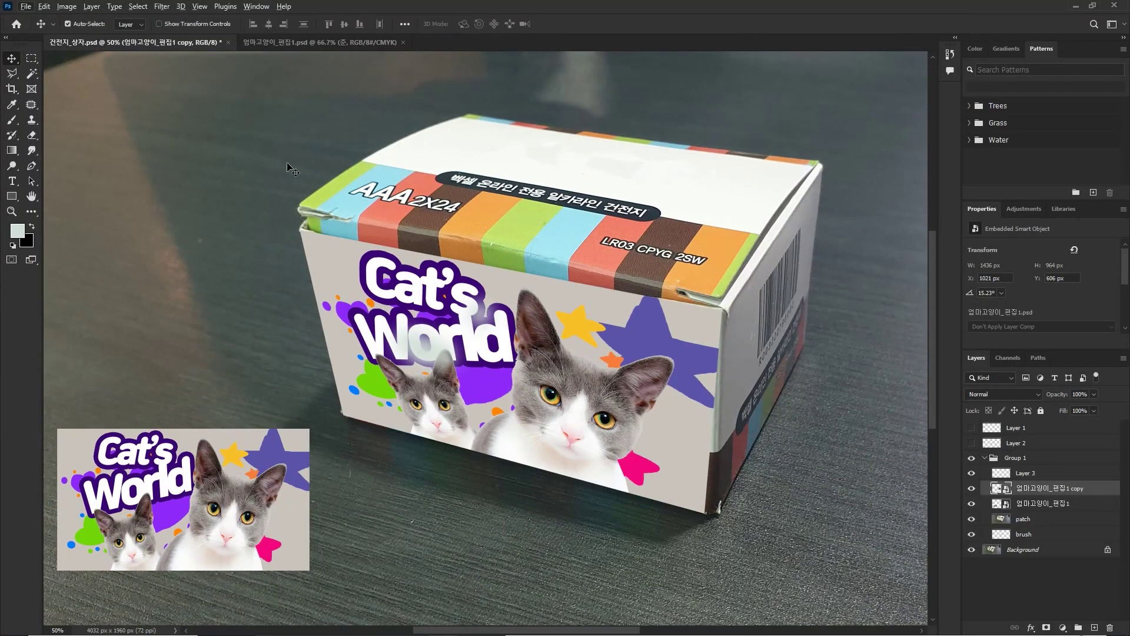
left_click(429, 356)
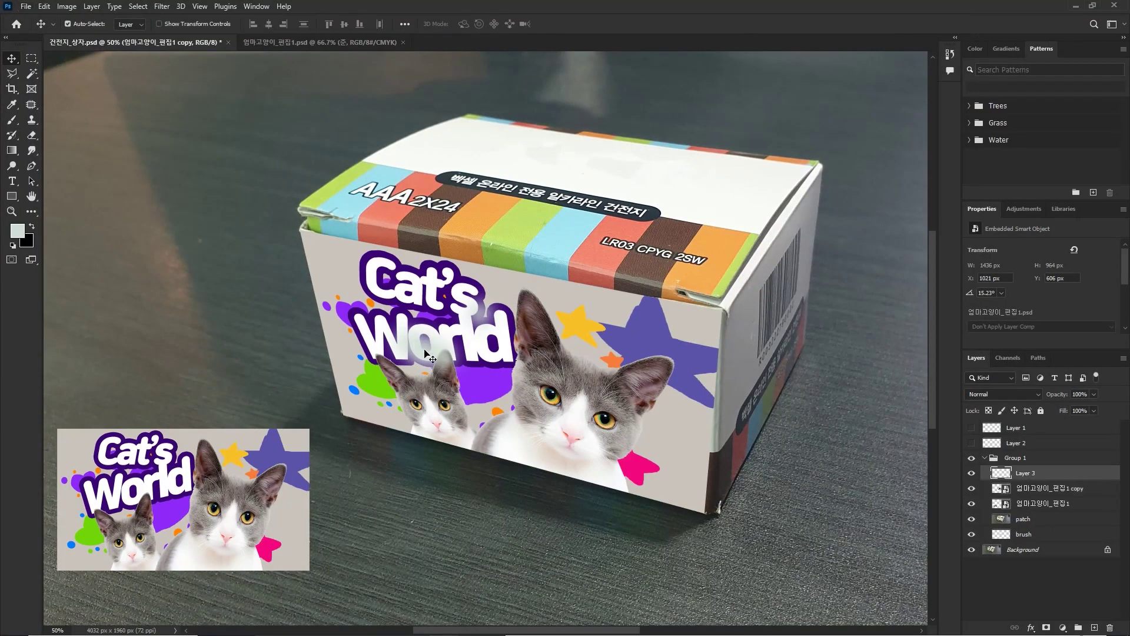
left_click(972, 475)
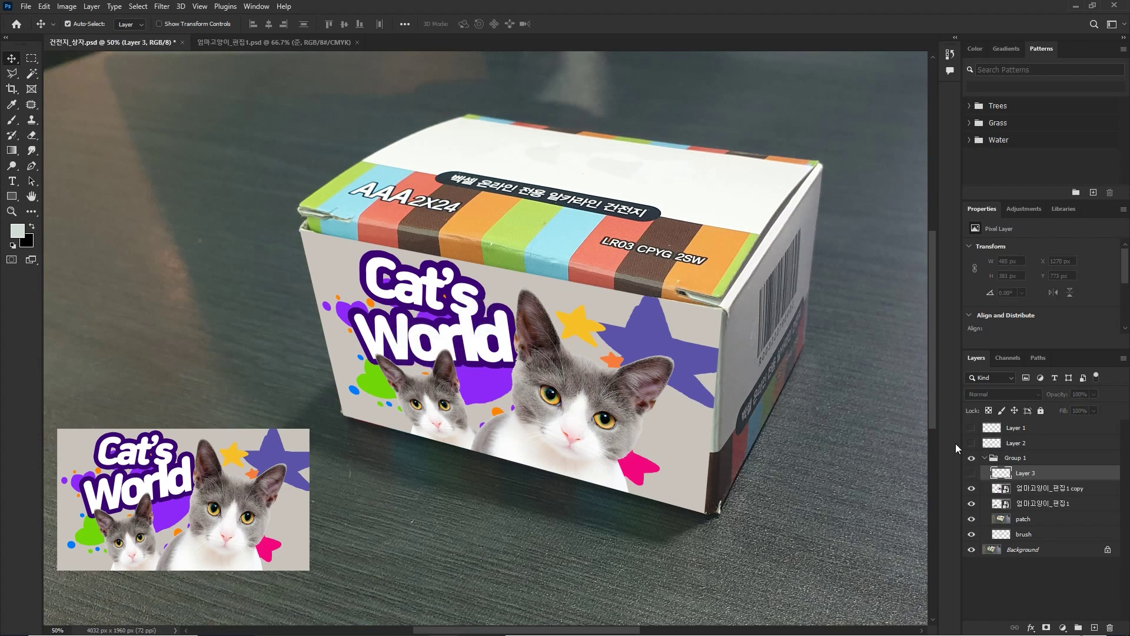
left_click(1032, 489)
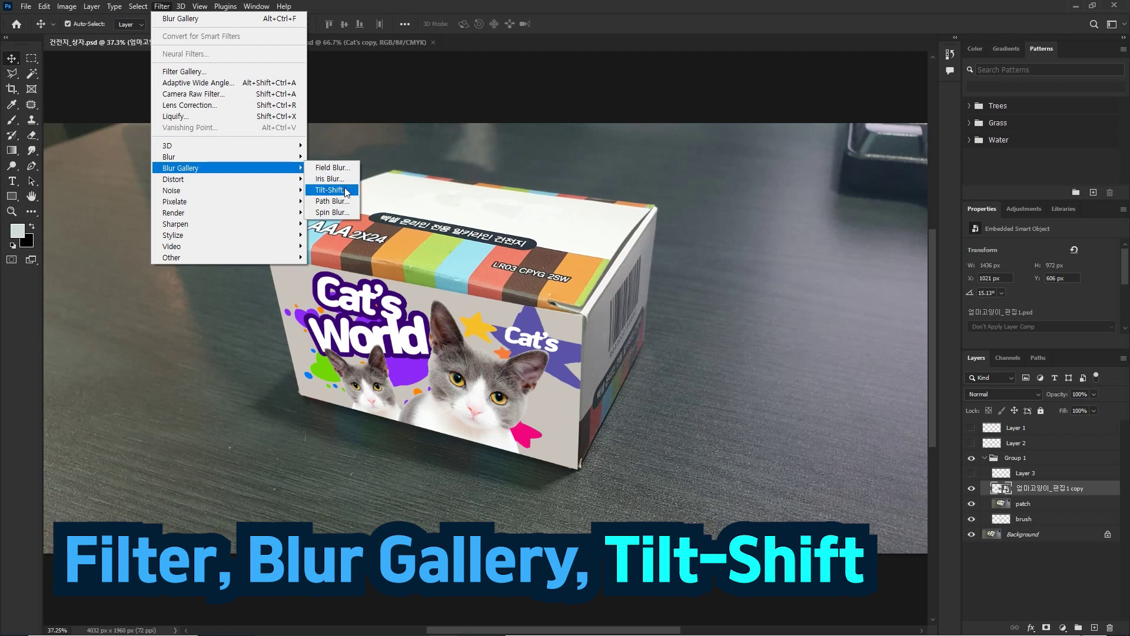
Start a Tilt-Shift blur and rotate its focus band to follow the box front's angle
left_click(345, 189)
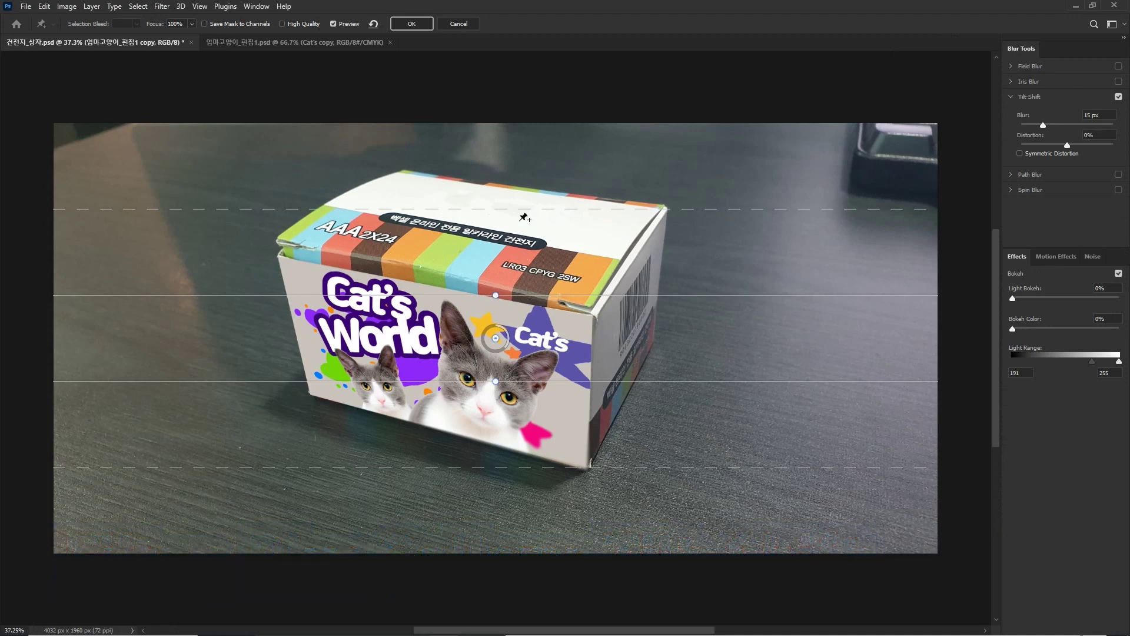
left_click_drag(497, 296, 509, 306)
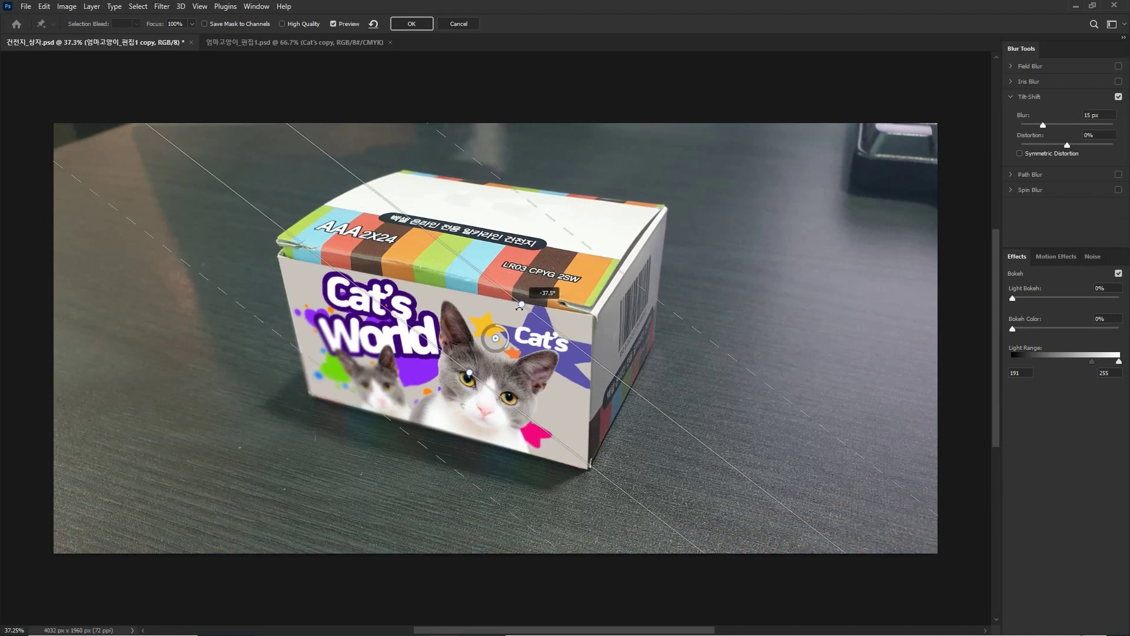
left_click_drag(510, 305, 507, 296)
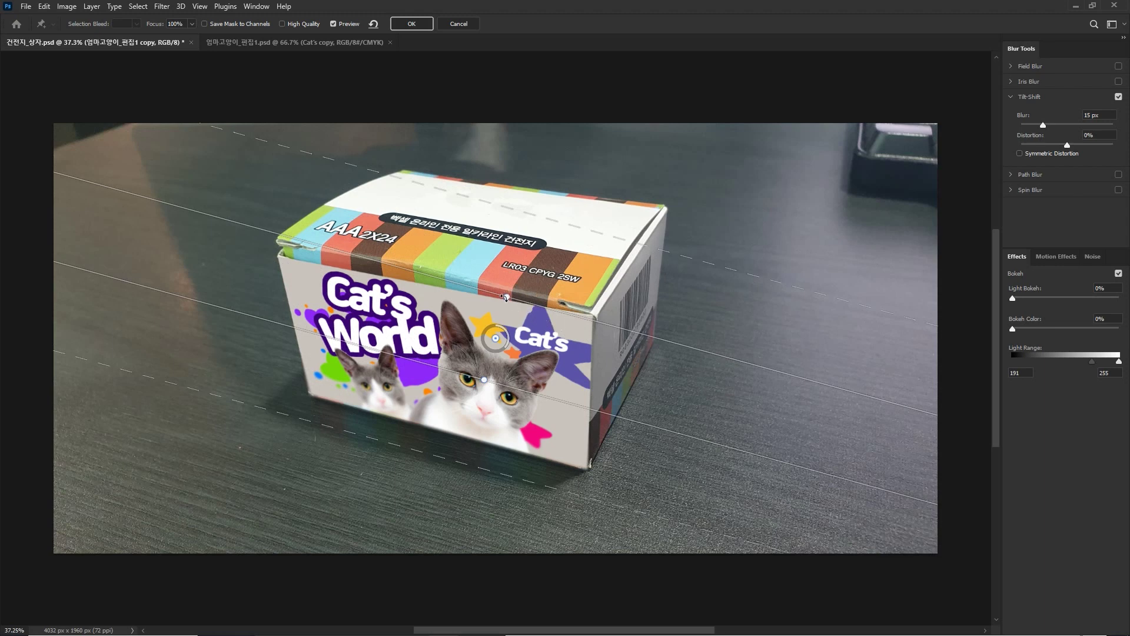
left_click_drag(505, 298, 518, 317)
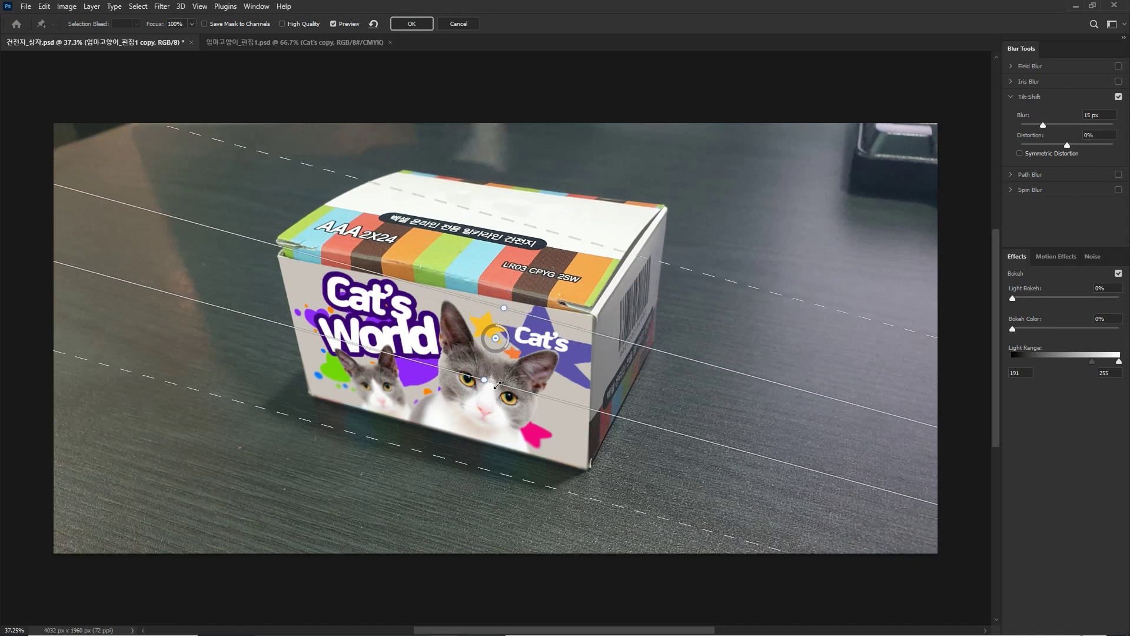
Adjust the solid focus lines and dashed transition lines, then apply the blur
left_click_drag(496, 388, 499, 377)
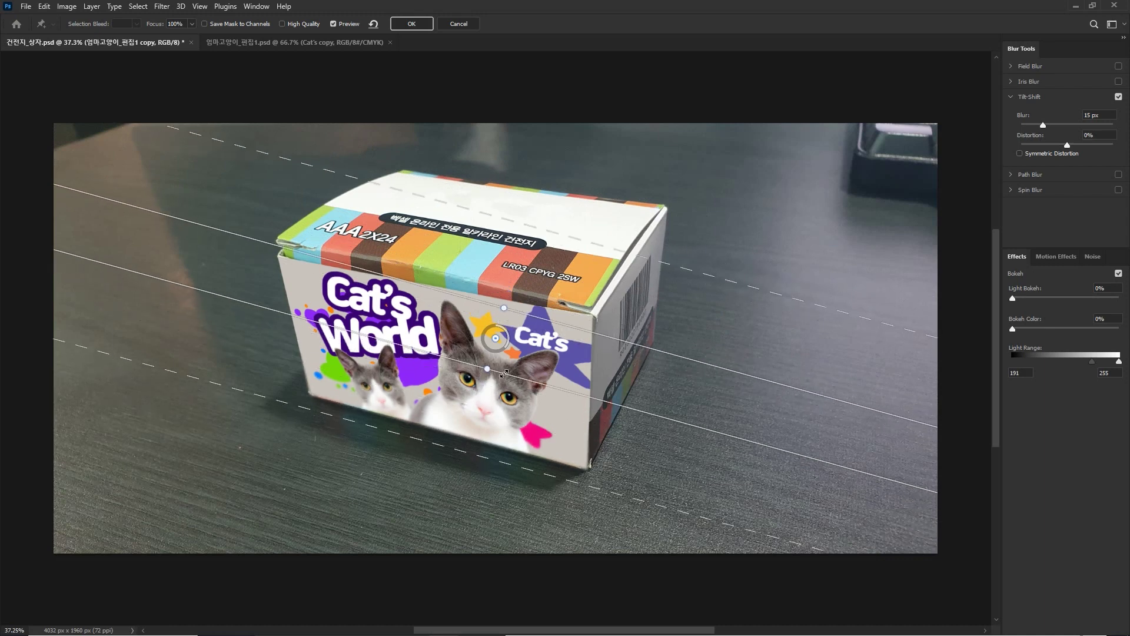
left_click_drag(469, 449, 505, 398)
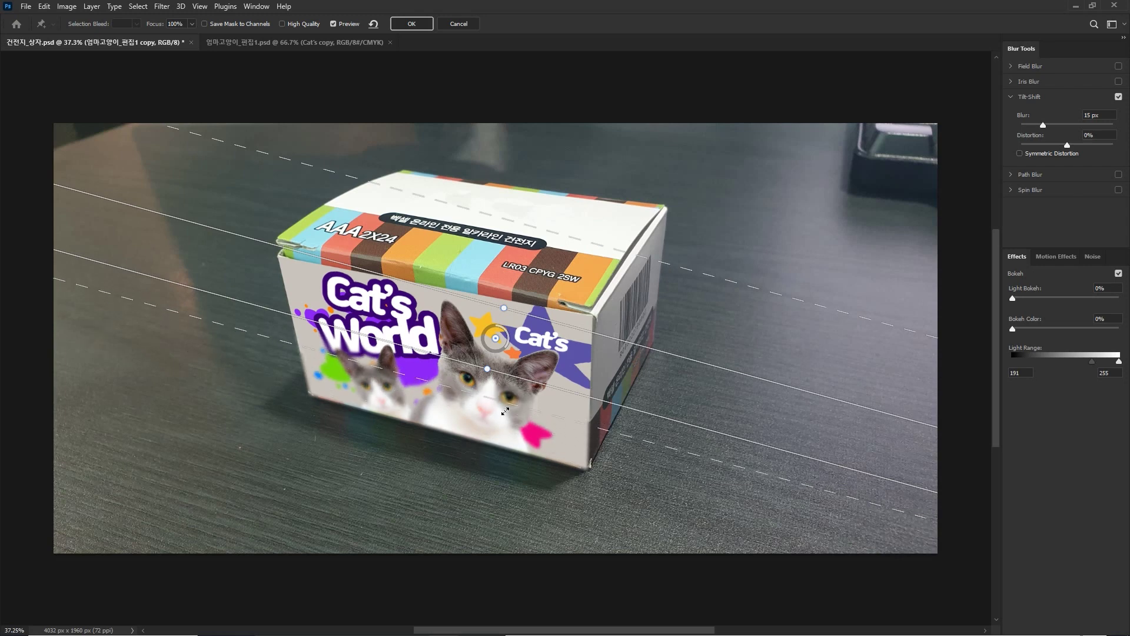
left_click_drag(505, 398, 504, 419)
left_click_drag(511, 381, 504, 401)
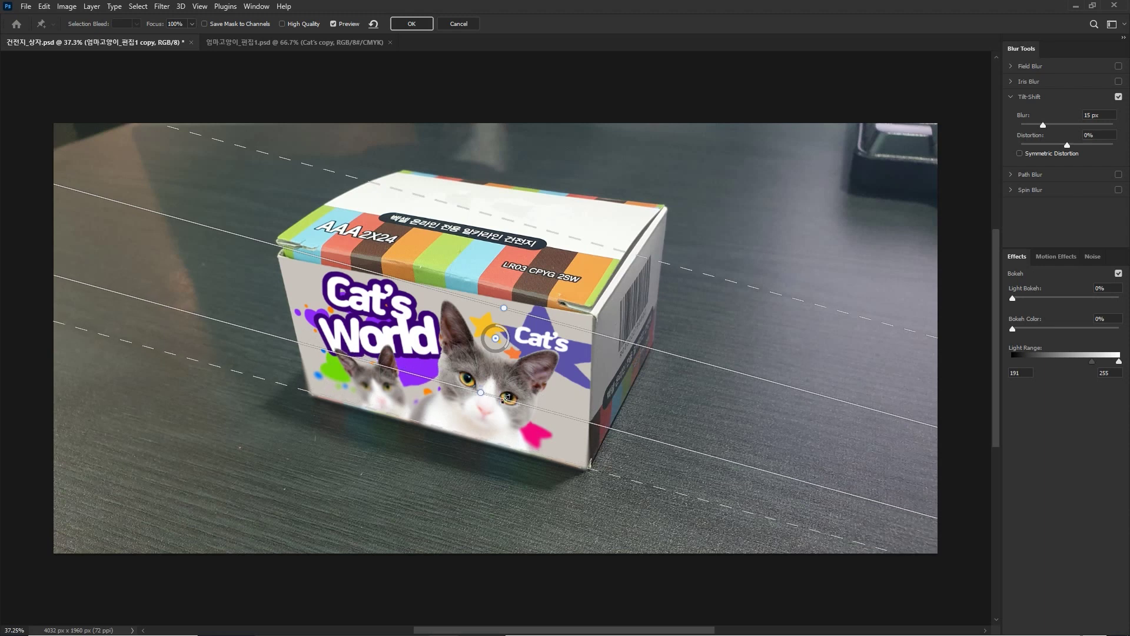
left_click_drag(521, 317, 518, 331)
left_click_drag(531, 239, 512, 300)
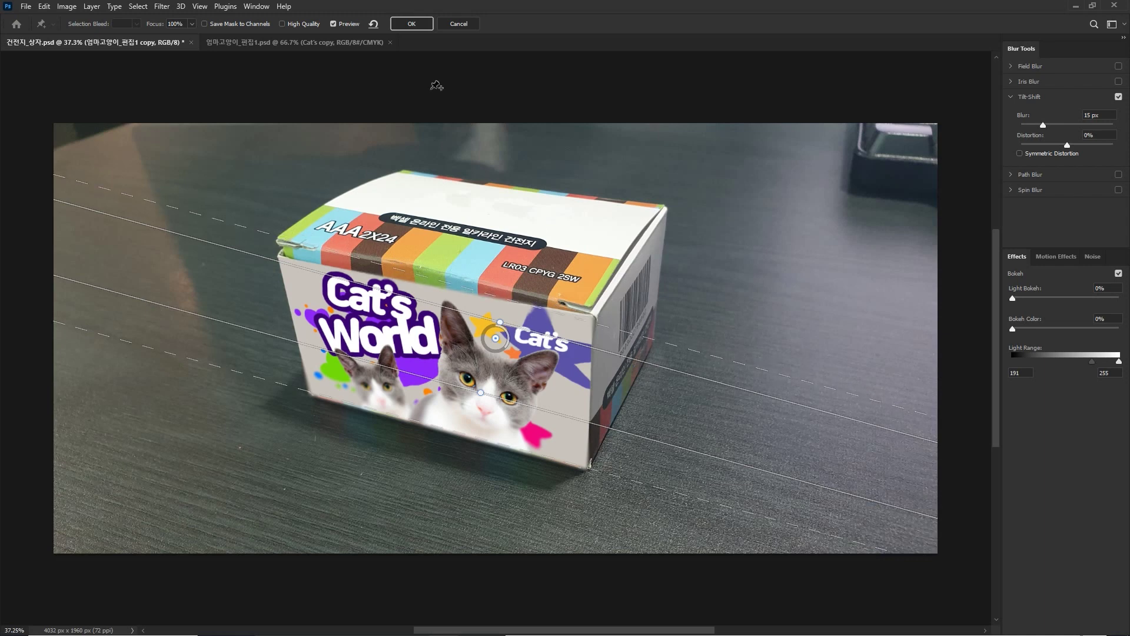
left_click(409, 27)
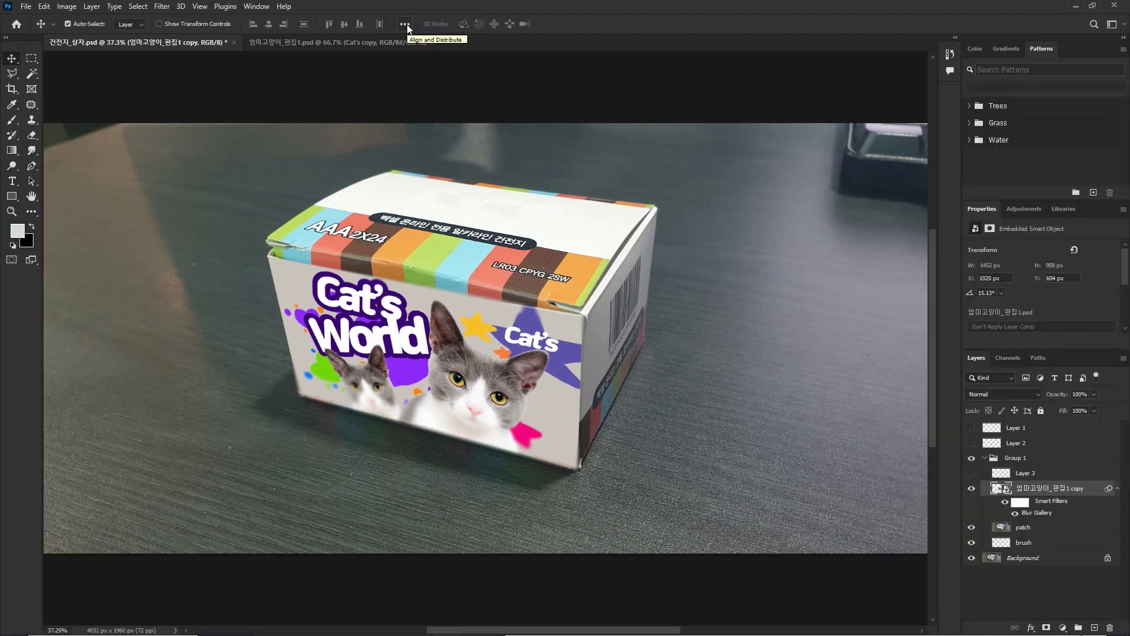
Reopen the tilt-shift smart filter, re-angle the band, weaken the blur and lower the bottom focus line
key("ctrl+1")
key("ctrl+minus")
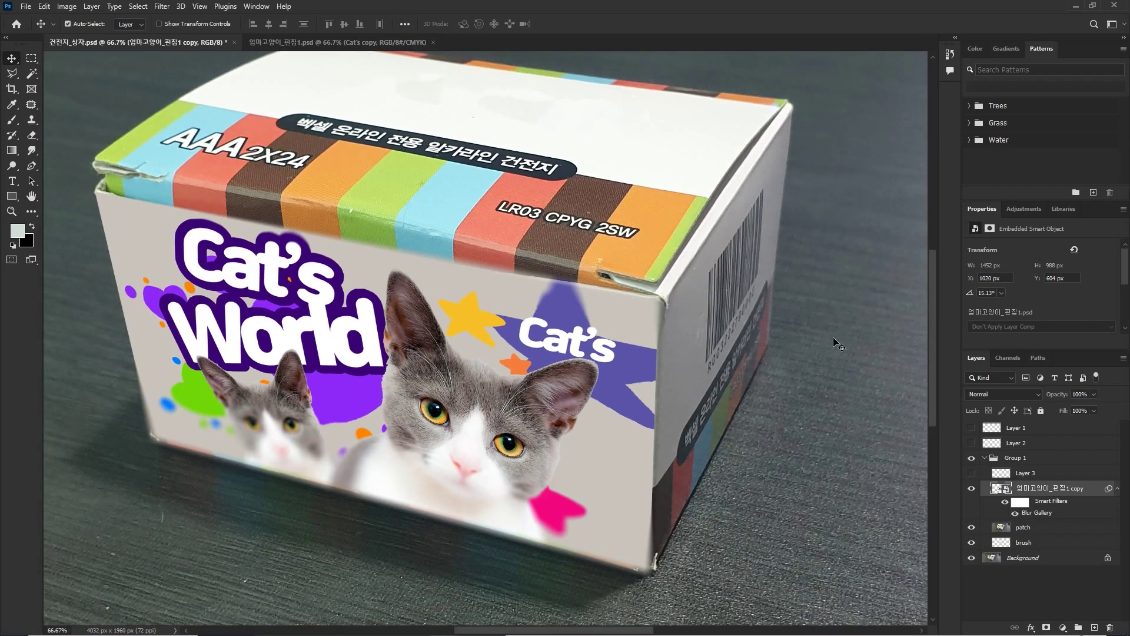
double_click(1037, 513)
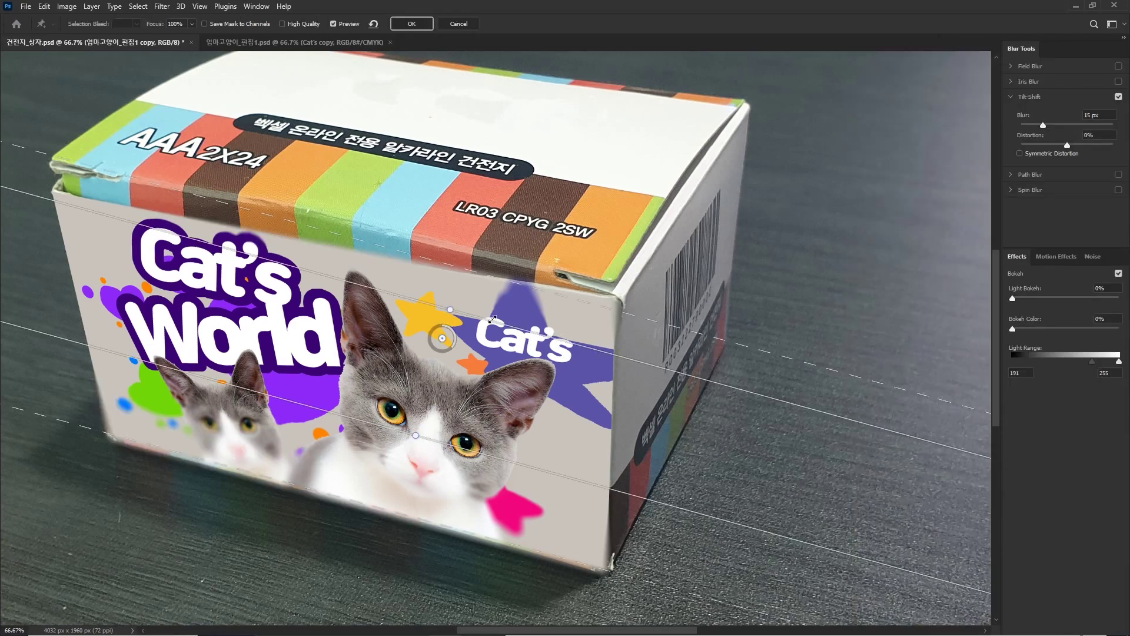
left_click_drag(456, 313, 478, 299)
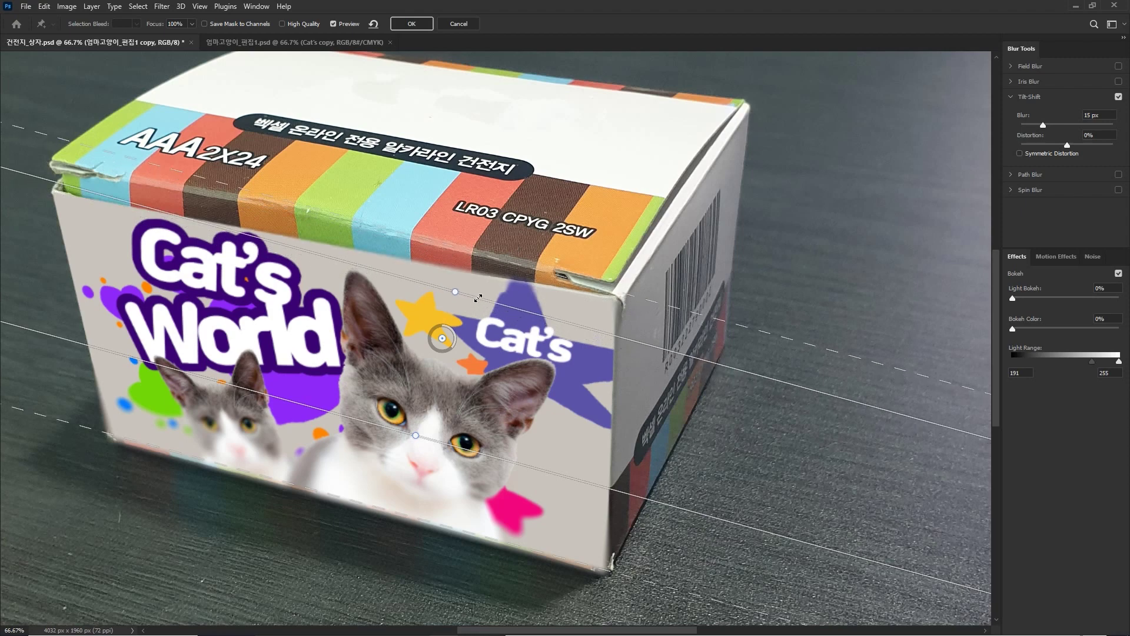
mouse_move(451, 345)
left_mouse_down()
mouse_move(459, 320)
mouse_move(414, 360)
mouse_move(449, 338)
left_mouse_up()
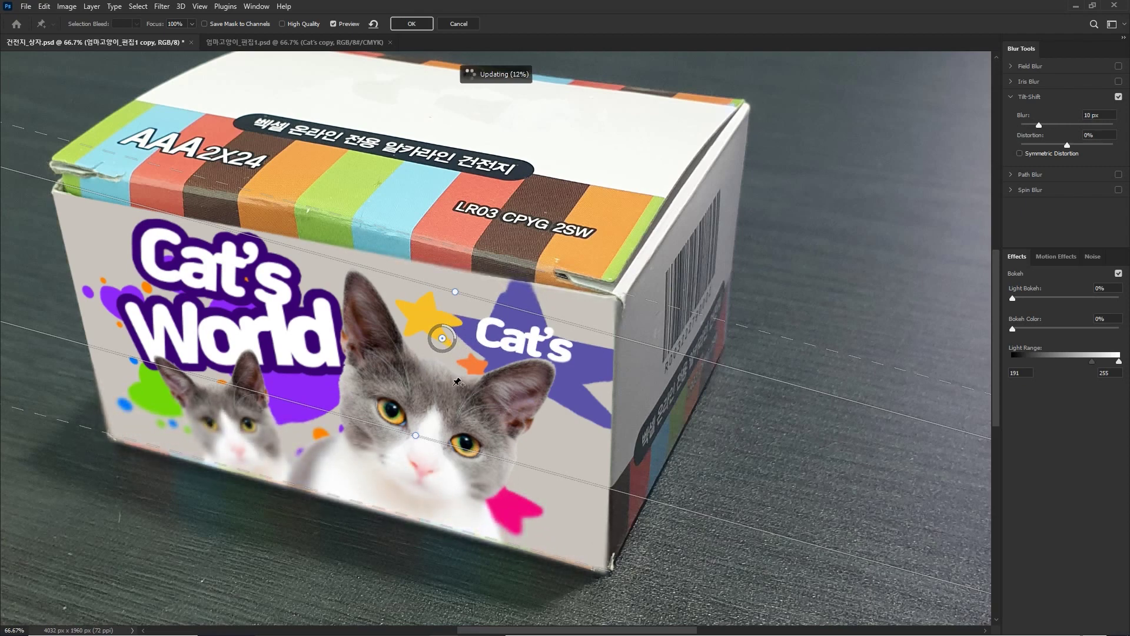
left_click_drag(442, 443, 439, 479)
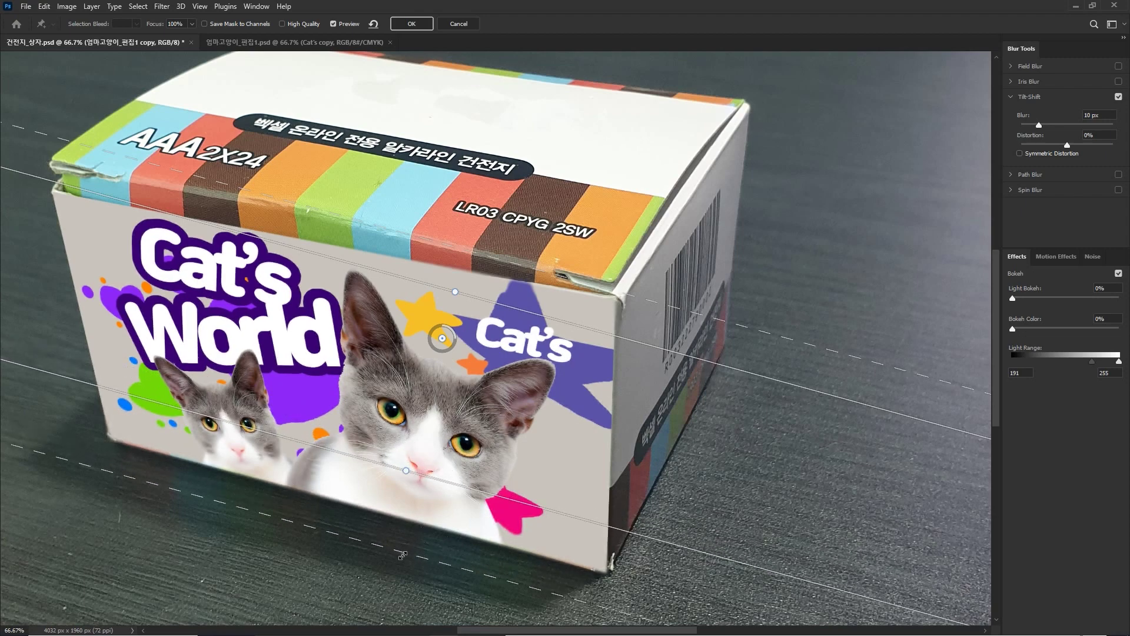
left_click_drag(421, 534, 416, 540)
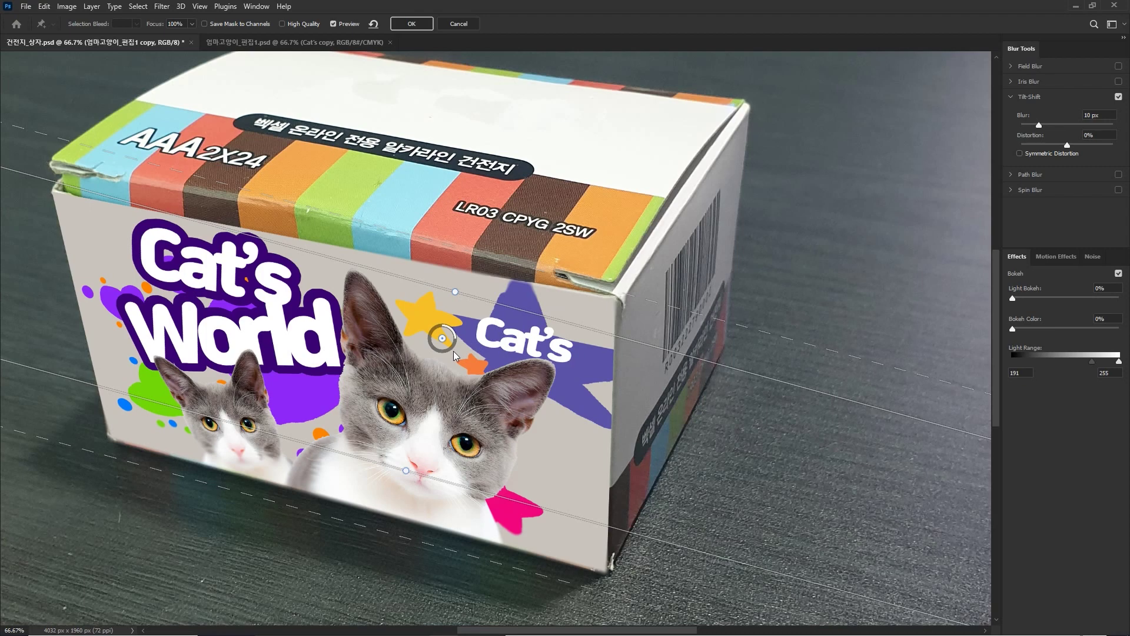
Rotate the focus band to about 24 degrees, widen the focus lines, and apply a 6 px blur
left_click_drag(461, 288, 388, 219)
left_click_drag(383, 258, 384, 259)
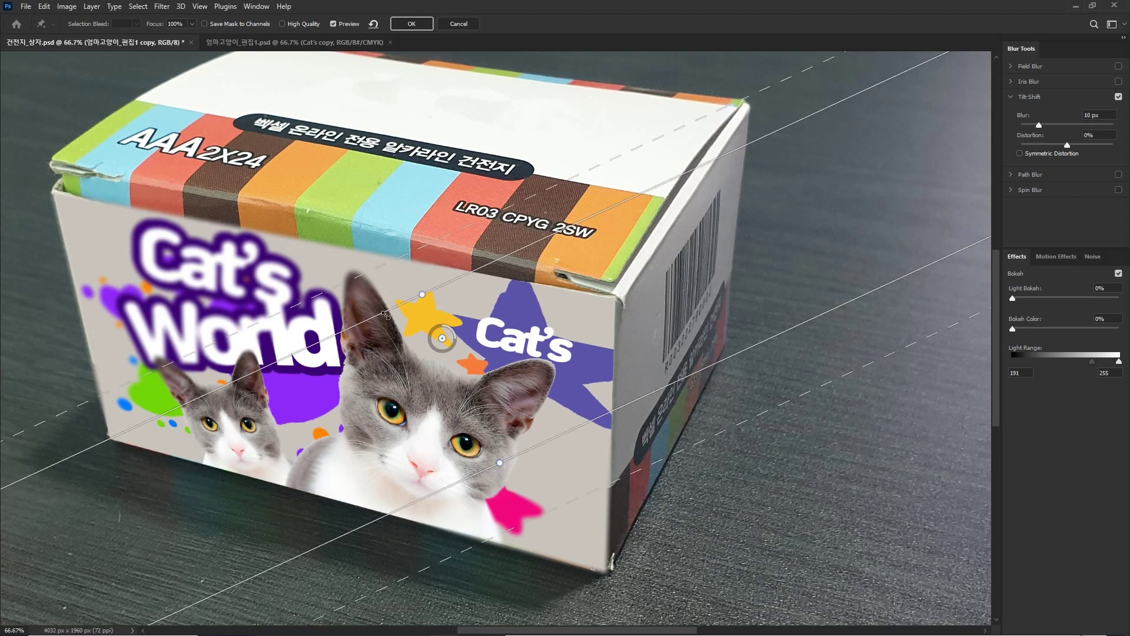
left_click_drag(386, 315, 274, 141)
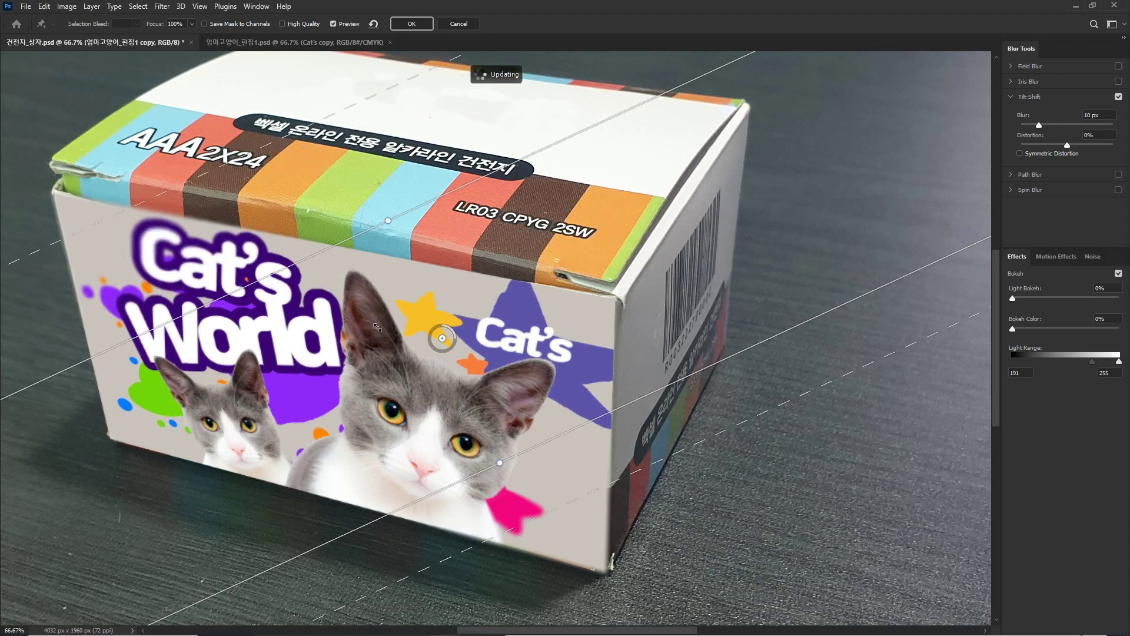
left_click_drag(500, 533, 514, 570)
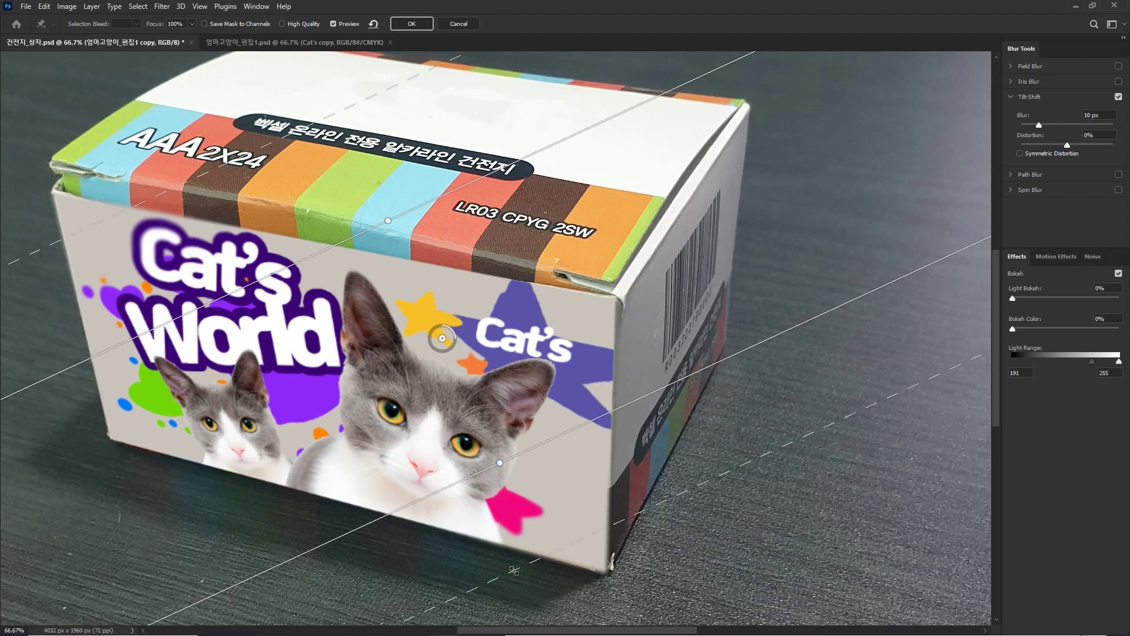
left_click_drag(505, 458, 507, 465)
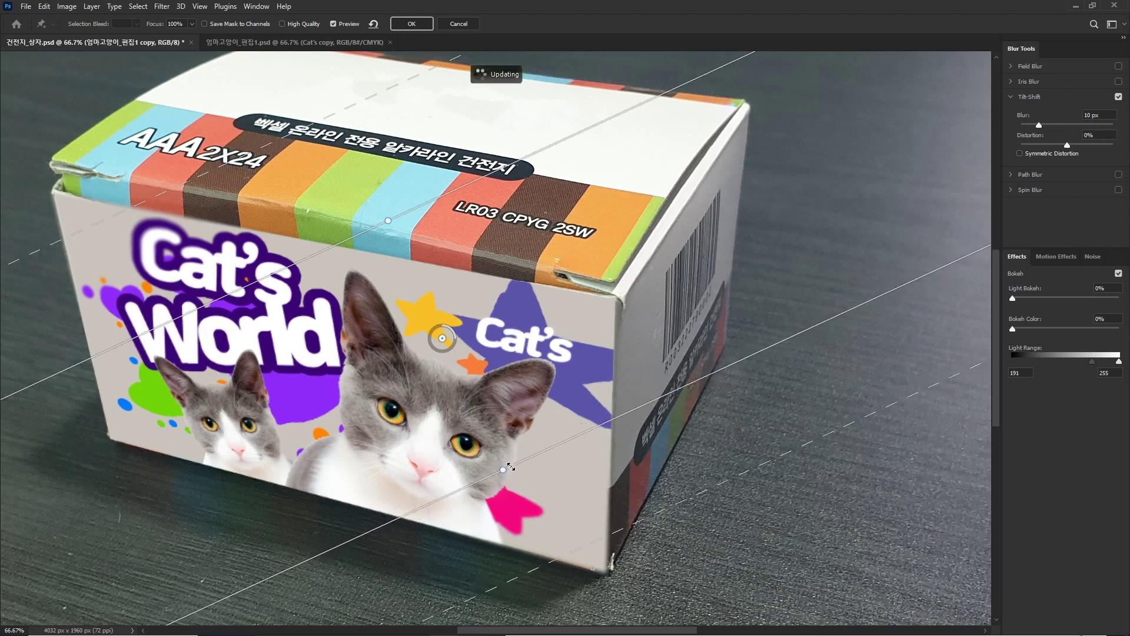
mouse_move(454, 343)
left_mouse_down()
mouse_move(434, 358)
mouse_move(450, 339)
left_mouse_up()
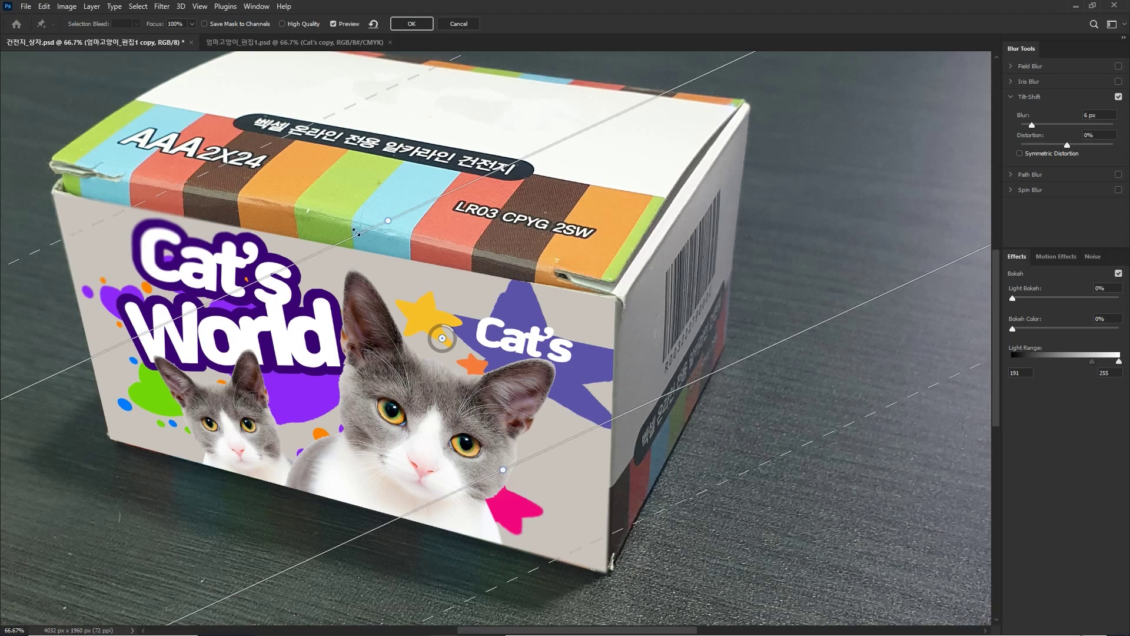
left_click(423, 25)
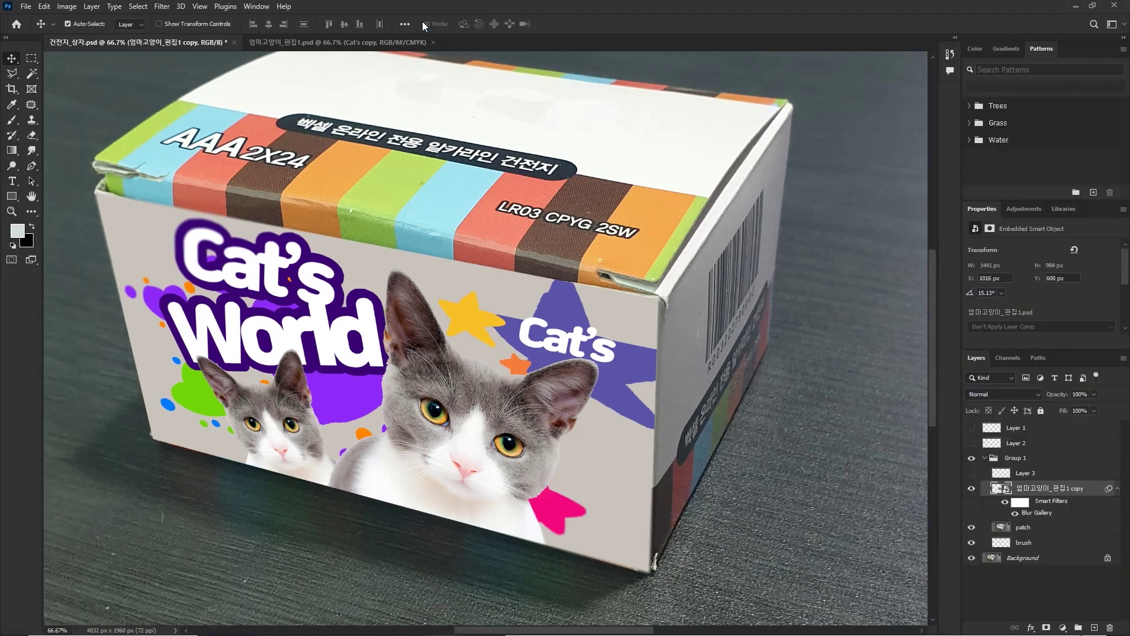
Fit the whole image in the window and save the battery box mockup document
key("ctrl+0")
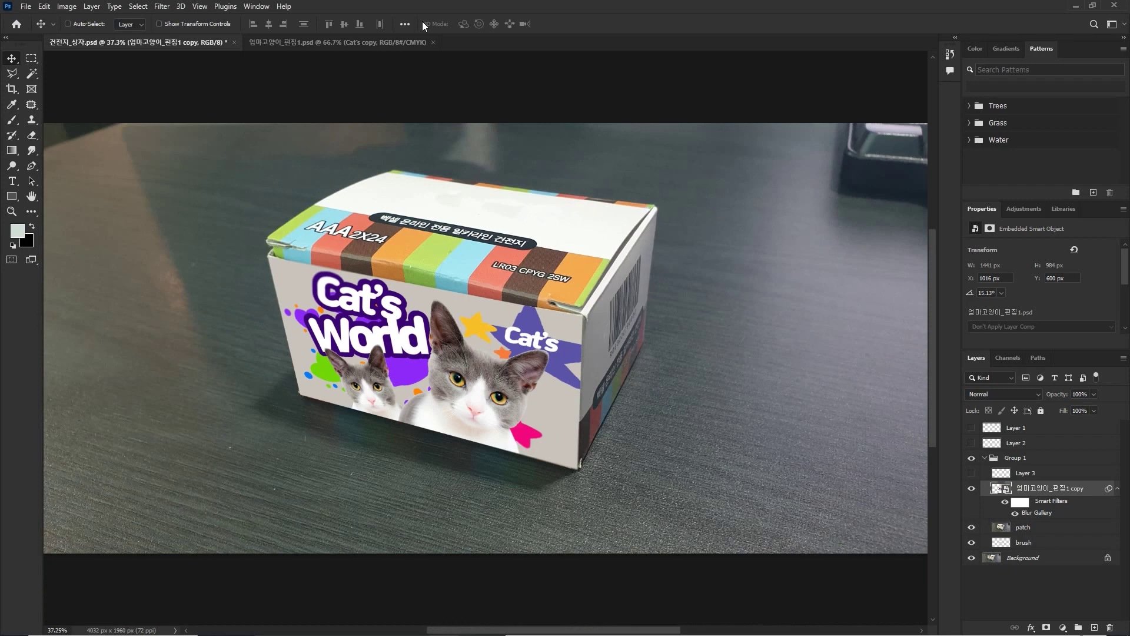
key("ctrl+s")
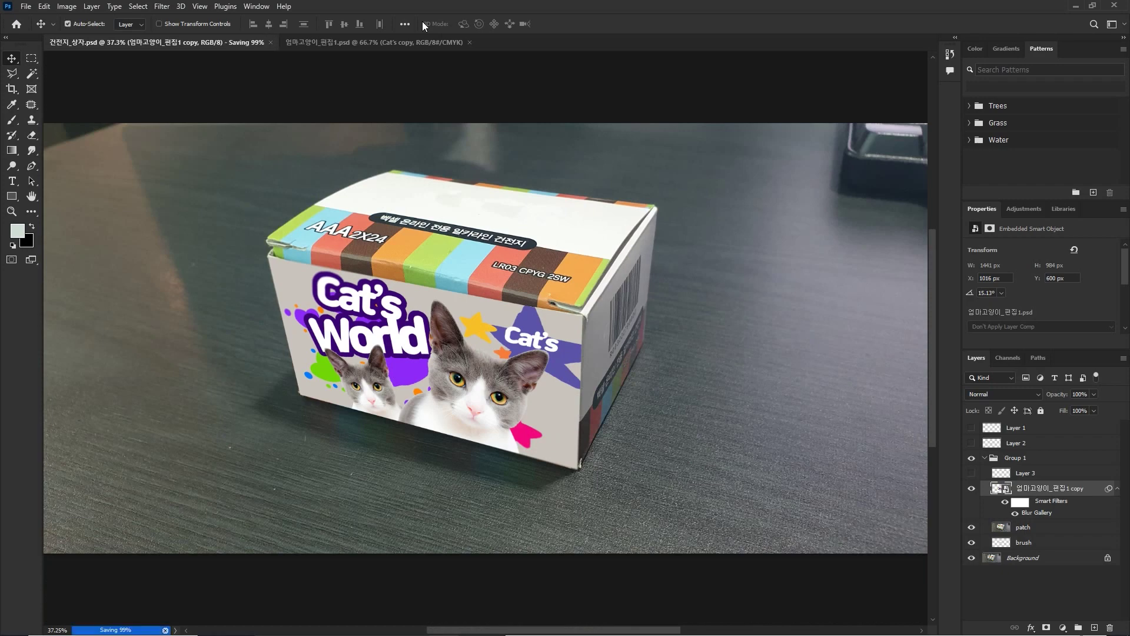